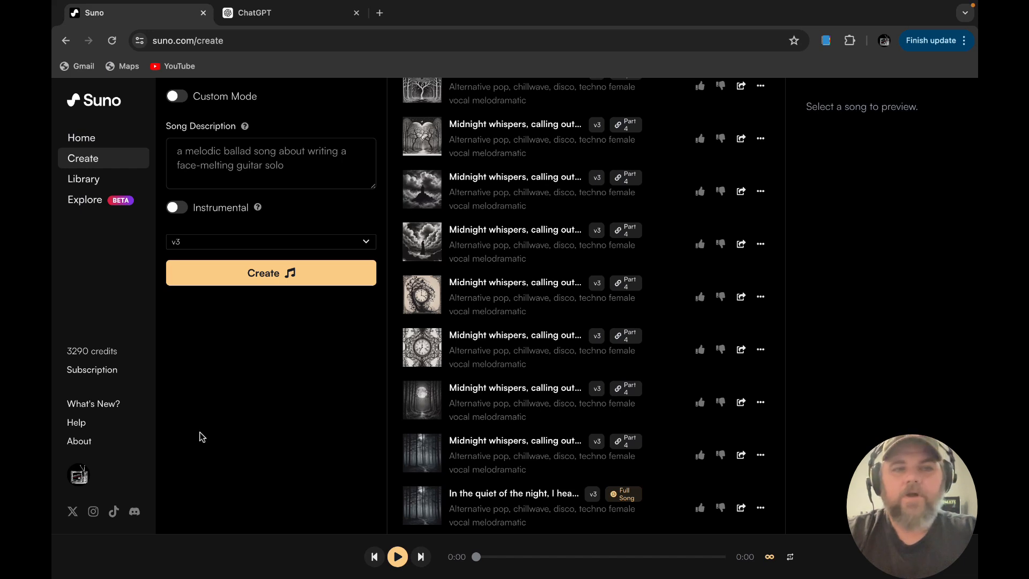
Review the subscription plans and compare their prices under monthly billing
left_click(94, 369)
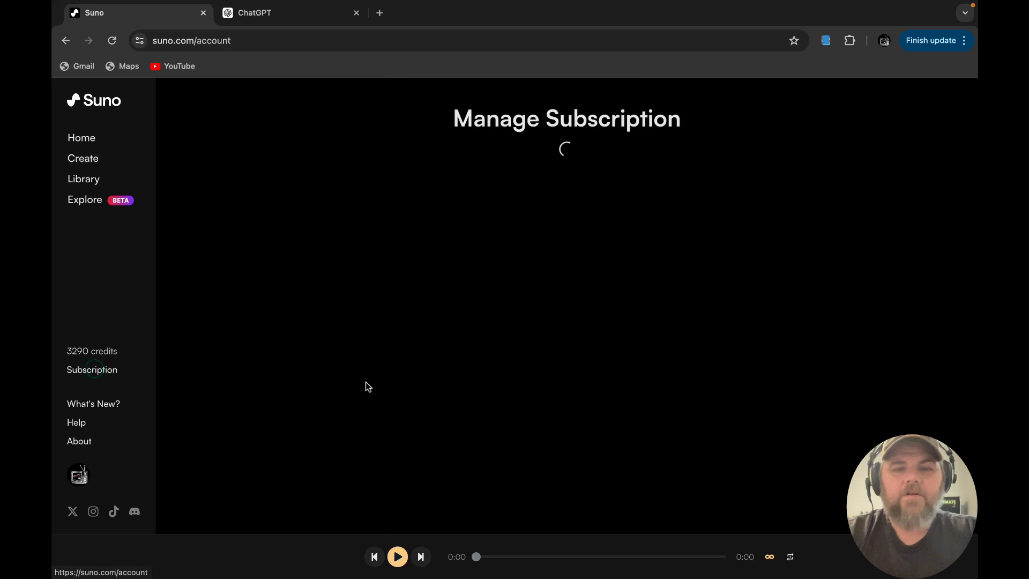
scroll(396, 453, "down", 10)
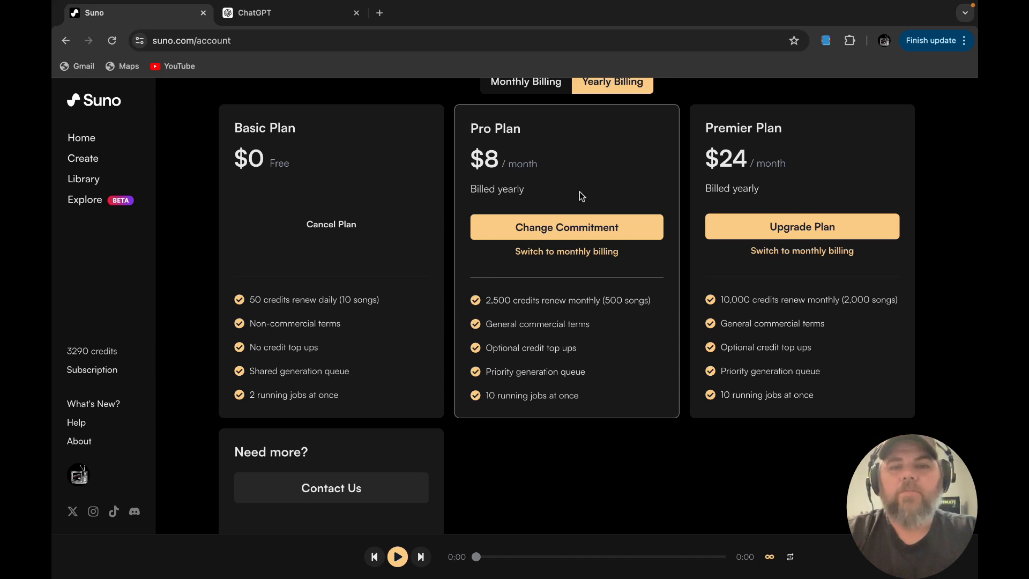
scroll(571, 174, "up", 1)
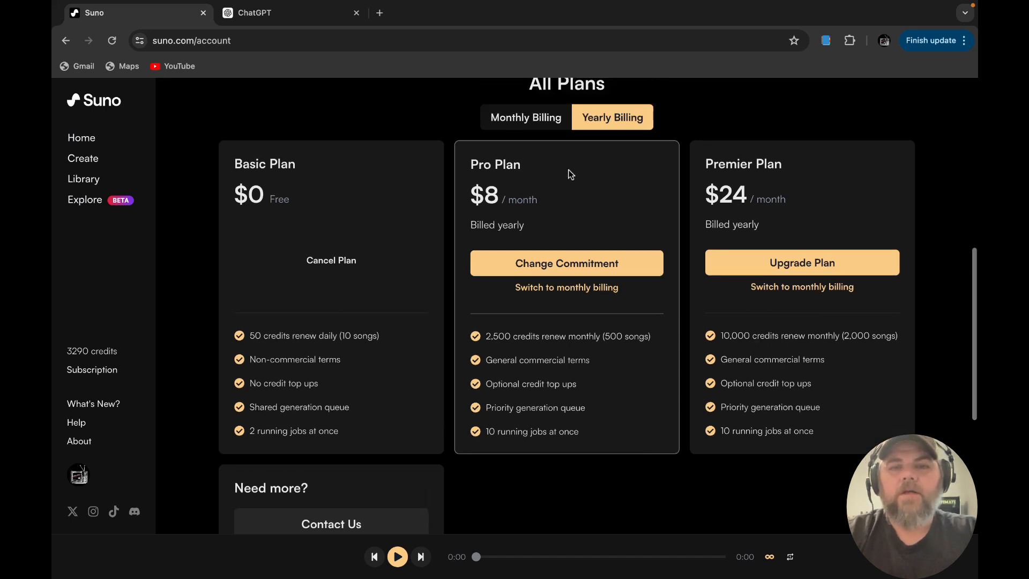
left_click(537, 122)
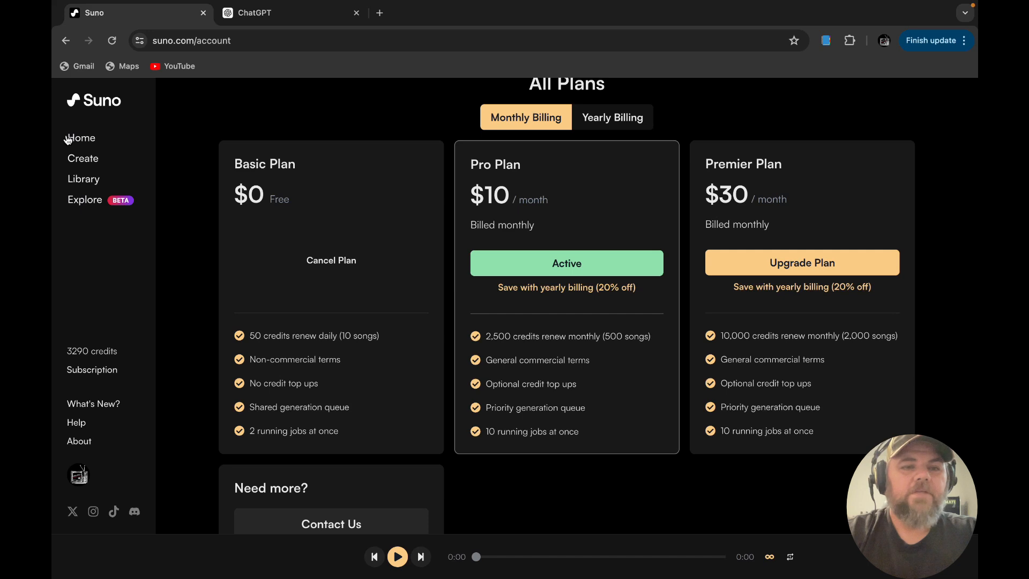
Generate a v3 song from the suggested description "a melodic ballad song about writing a face-melting guitar solo"
left_click(92, 168)
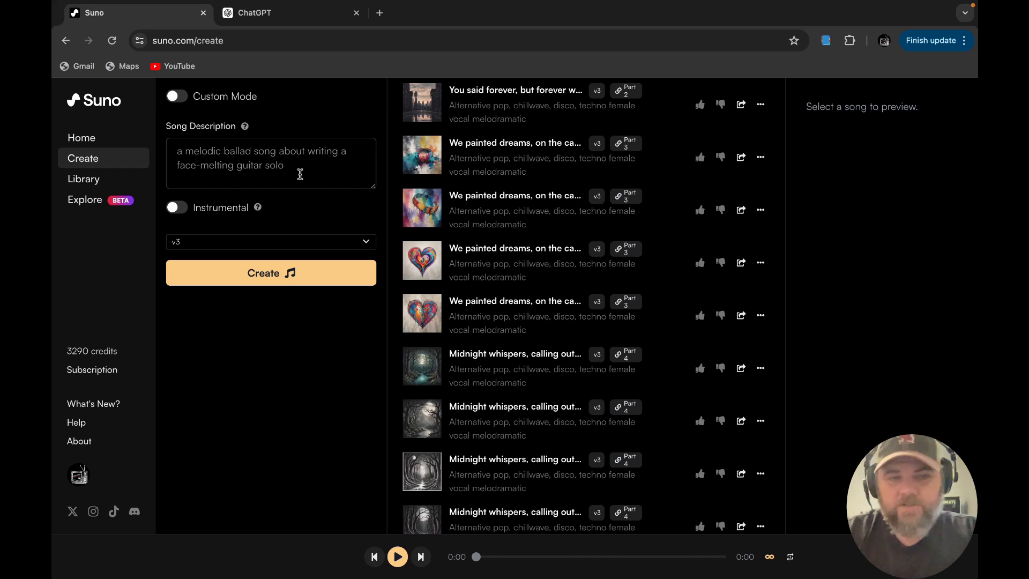
left_click(242, 289)
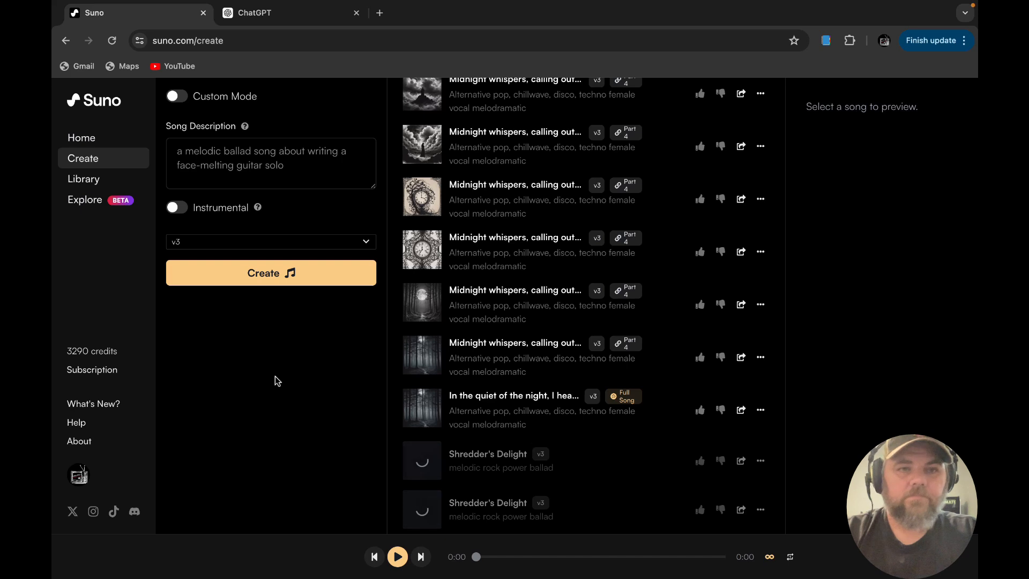
Try the Instrumental option on and off, and switch the song form to Custom Mode
left_click(181, 209)
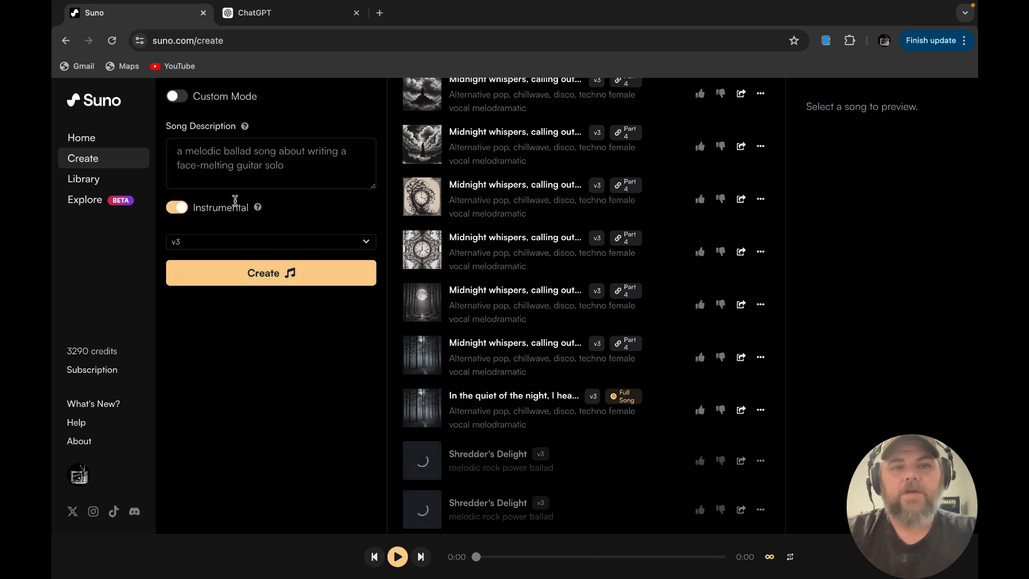
left_click(231, 158)
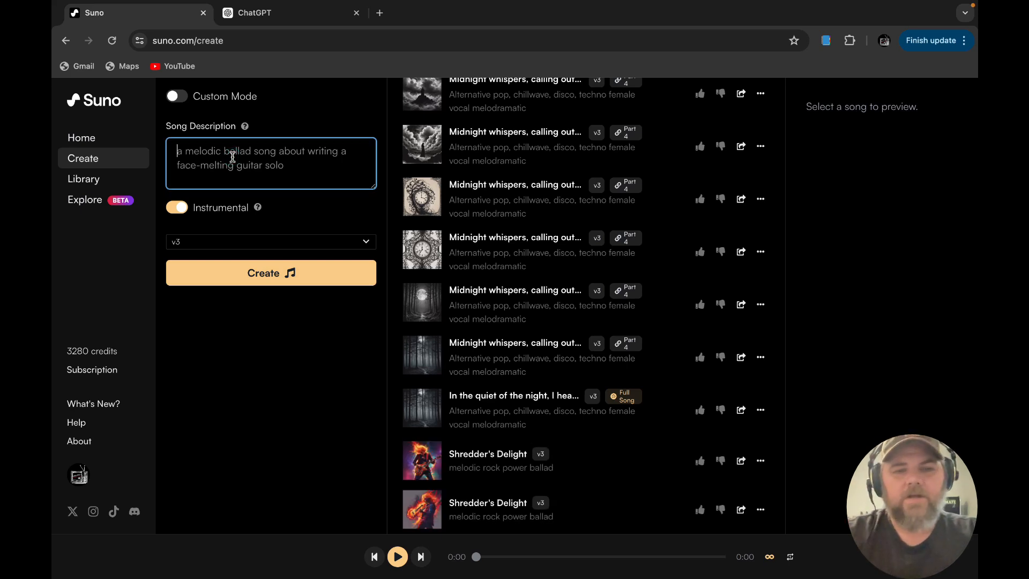
left_click(183, 207)
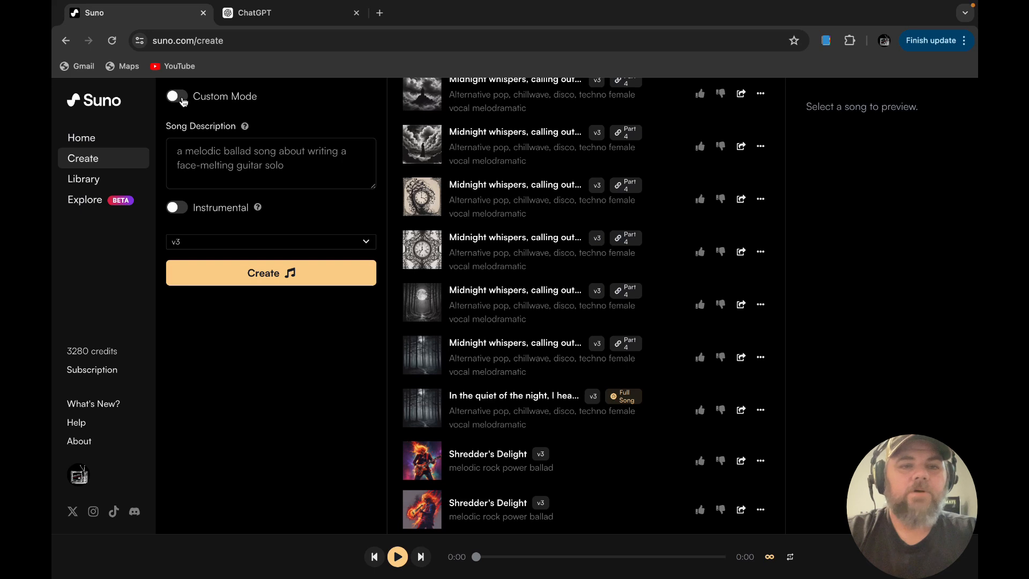
left_click(182, 98)
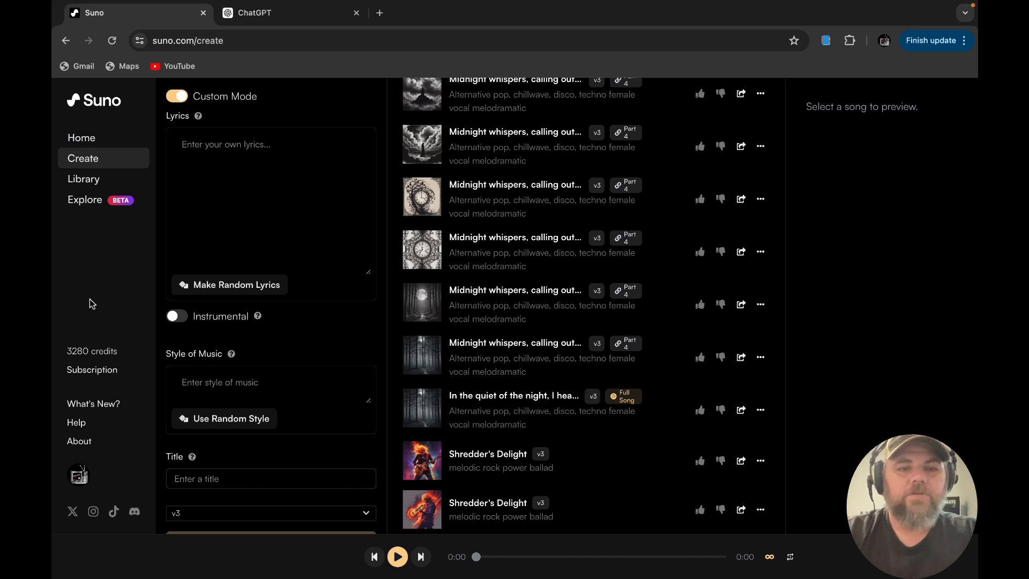
Preview the Russian Dubstep, Classical Caribbean and Big Band Alt-country samples on the Explore page, pausing each one
left_click(124, 206)
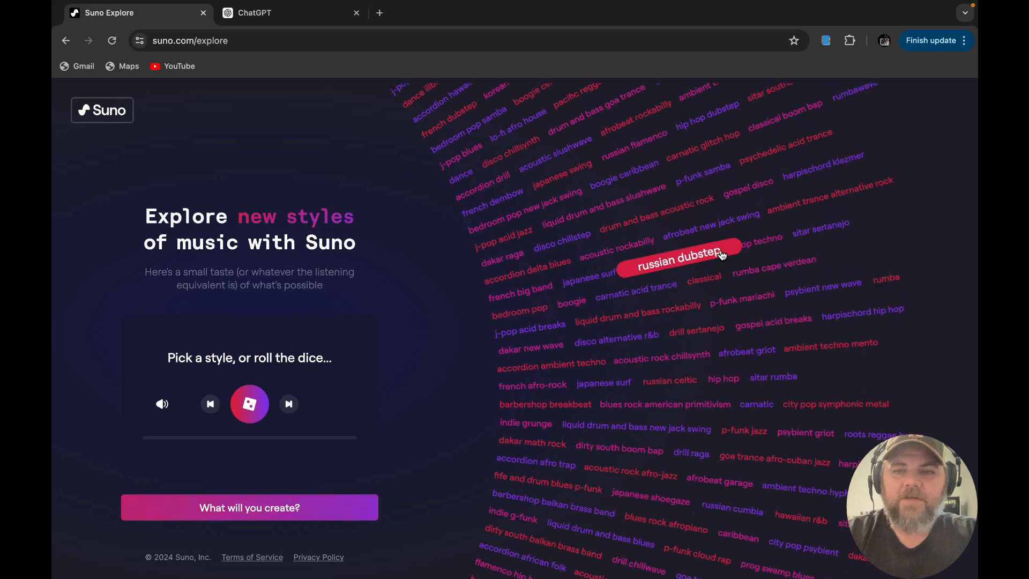
left_click(715, 257)
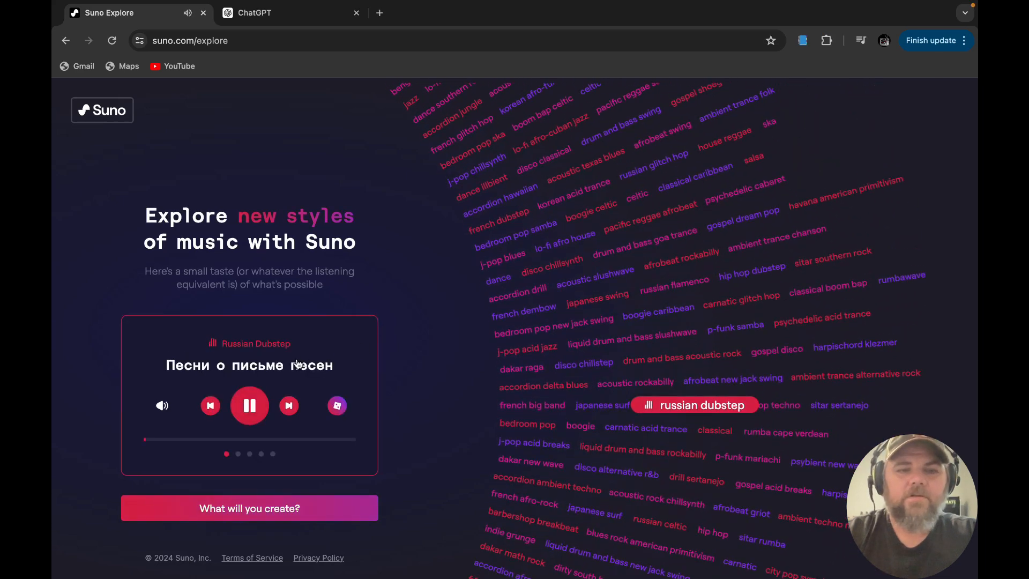
left_click(249, 403)
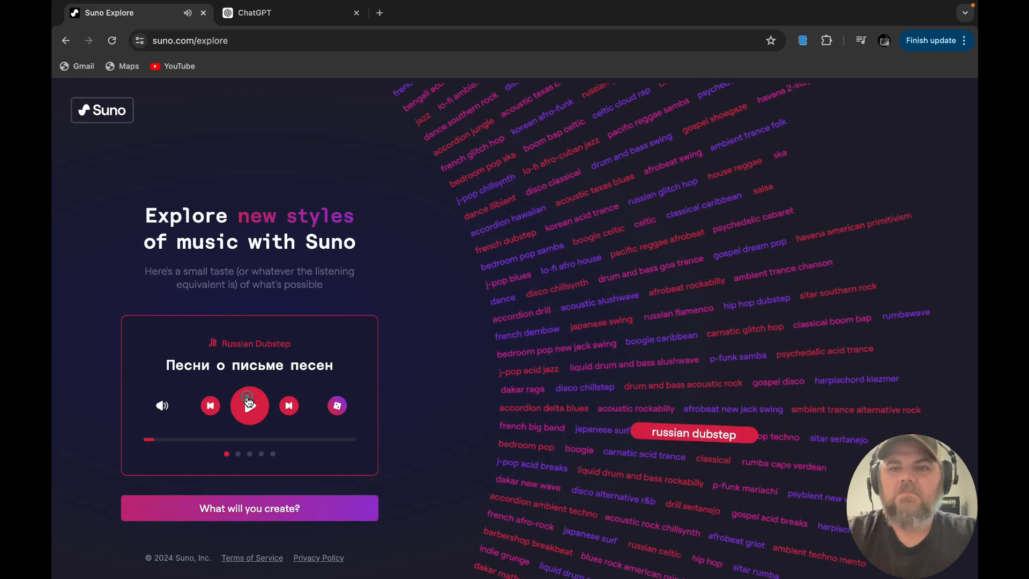
left_click(698, 220)
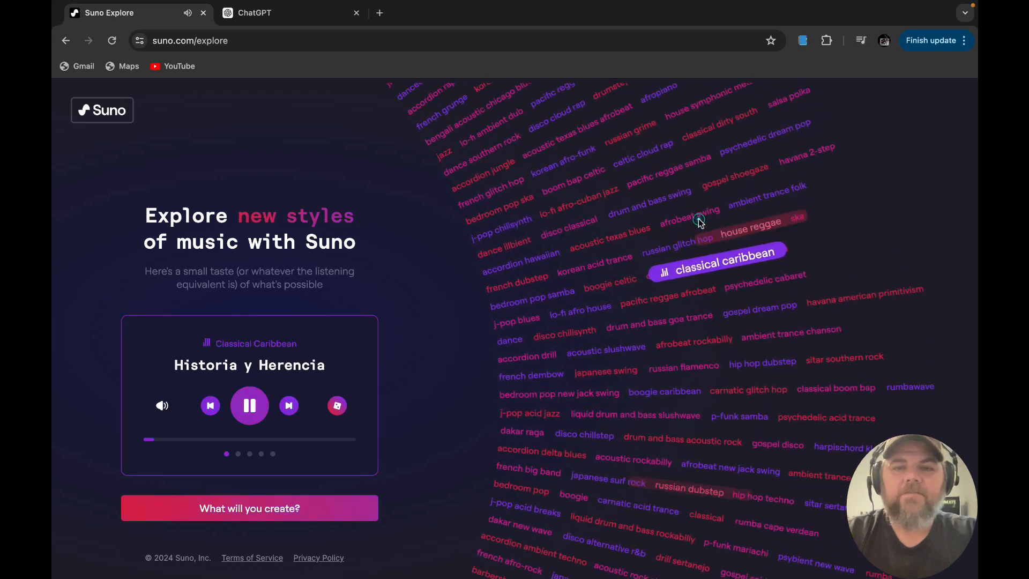
left_click(254, 410)
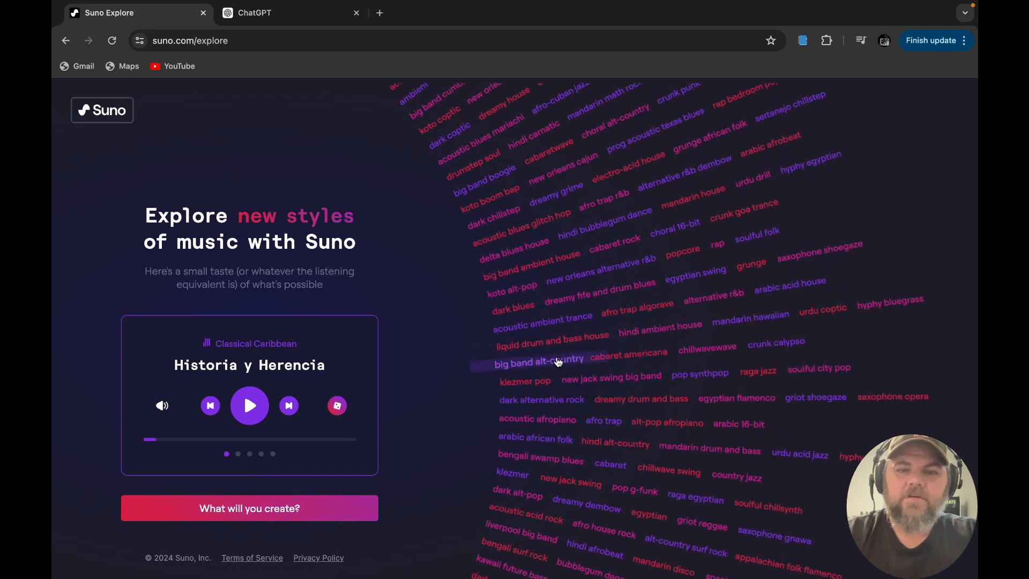
left_click(555, 364)
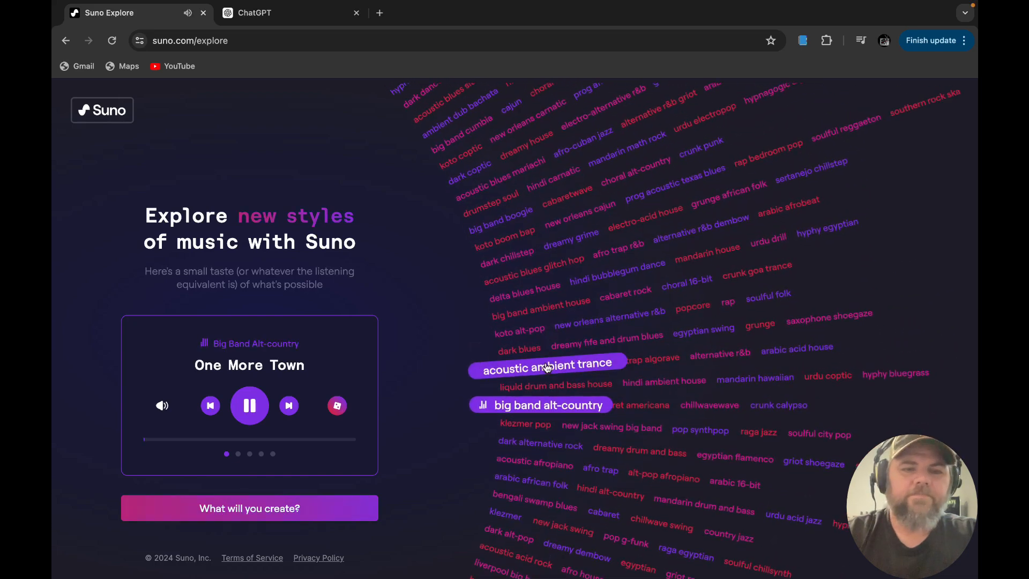
left_click(257, 413)
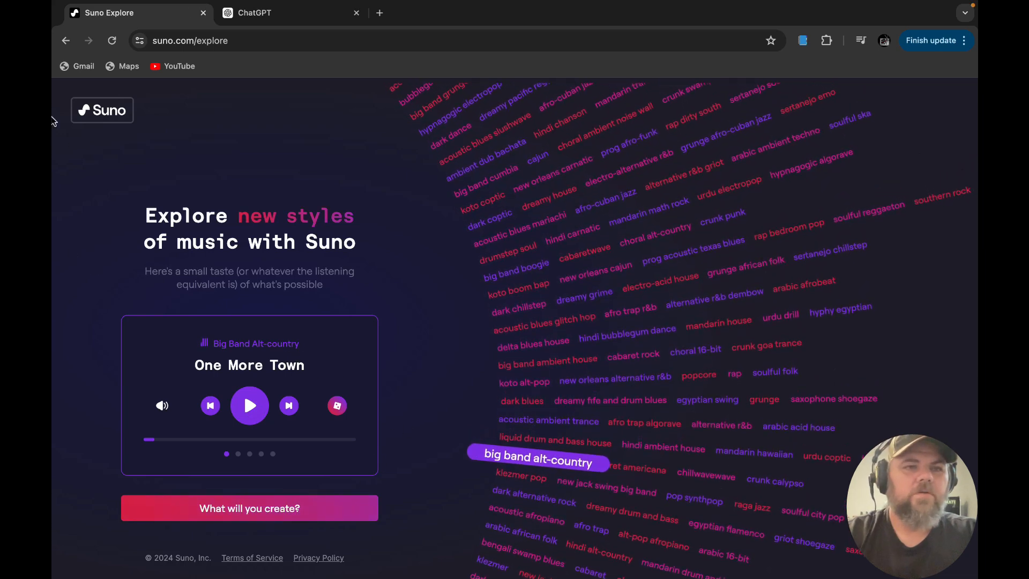
Return to the song creation page and listen briefly to the first "Shredder's Delight" version while viewing its lyrics
left_click(65, 41)
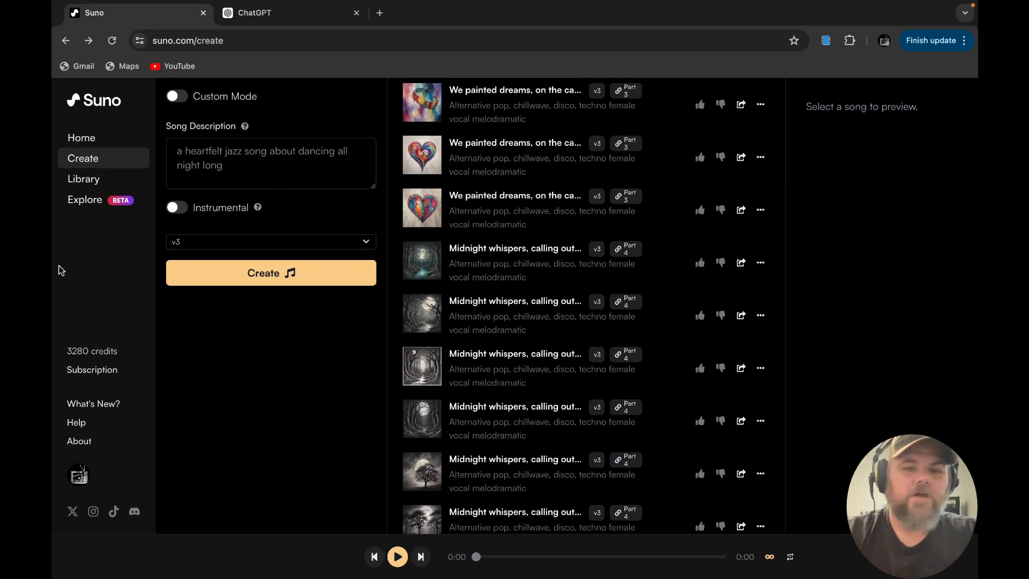
scroll(454, 489, "down", 10)
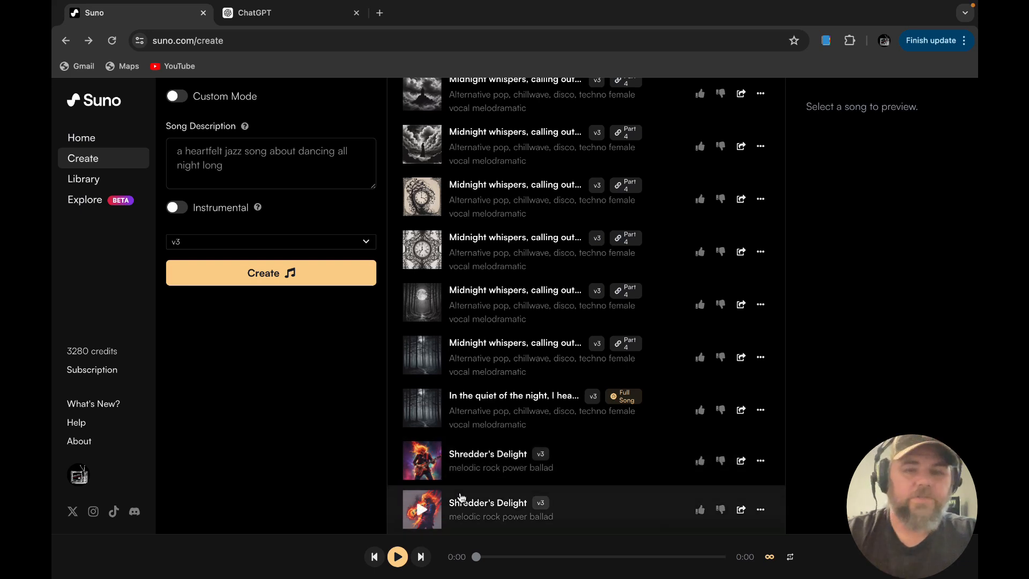
left_click(421, 461)
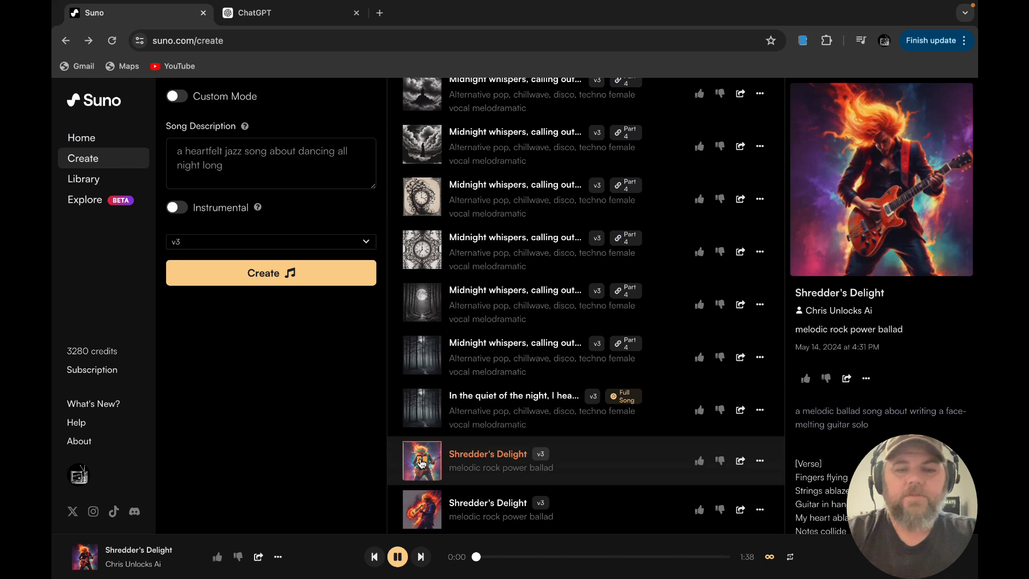
scroll(882, 268, "down", 3)
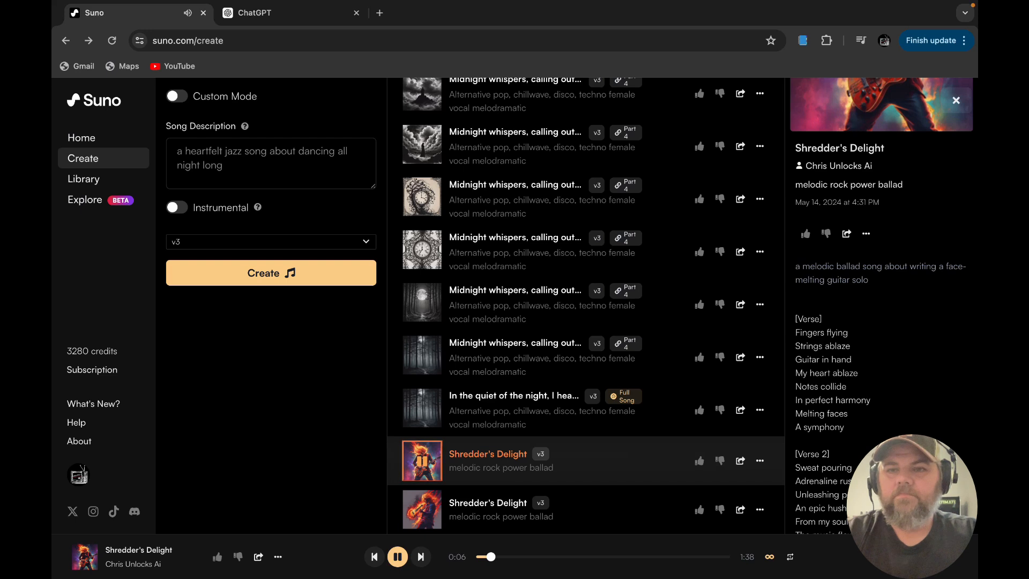
left_click(423, 464)
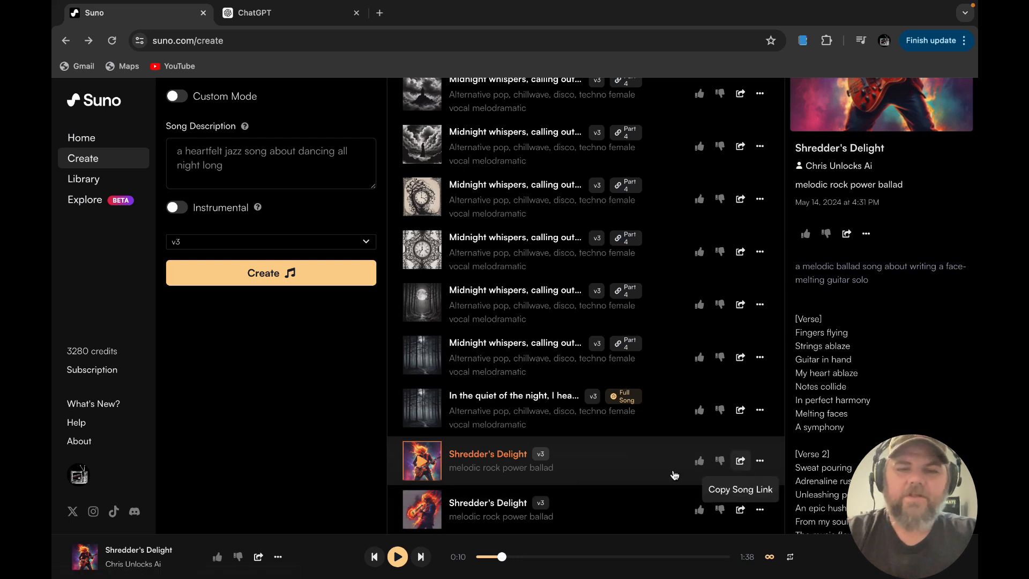
View the lyrics of the second "Shredder's Delight" version and listen to its opening
left_click(608, 524)
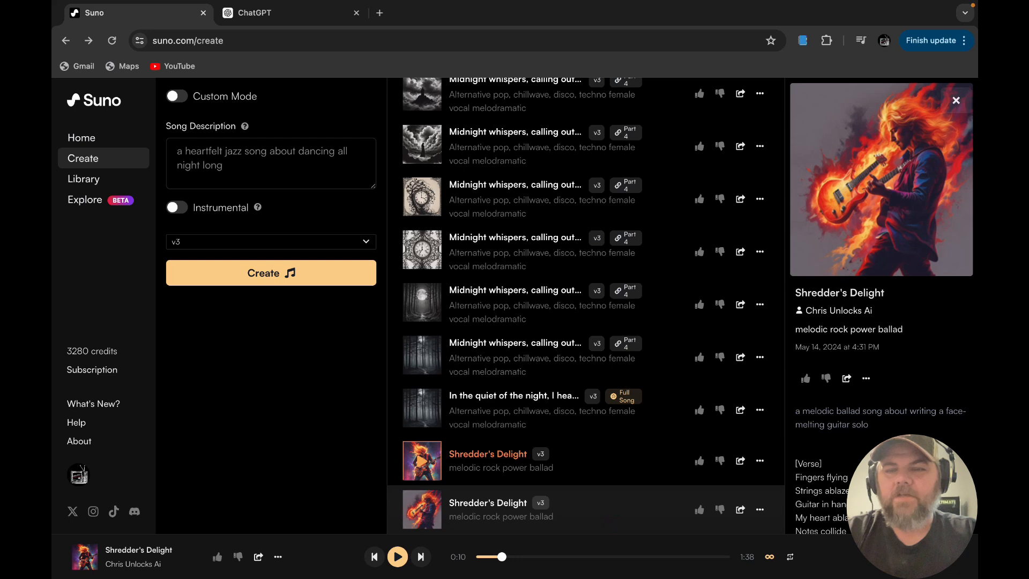
scroll(879, 306, "down", 4)
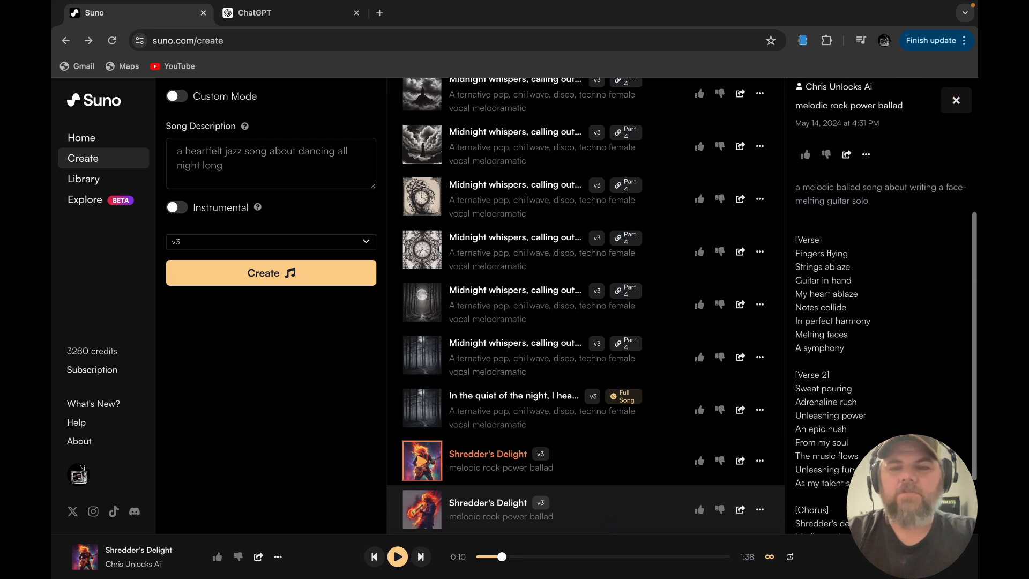
left_click(427, 514)
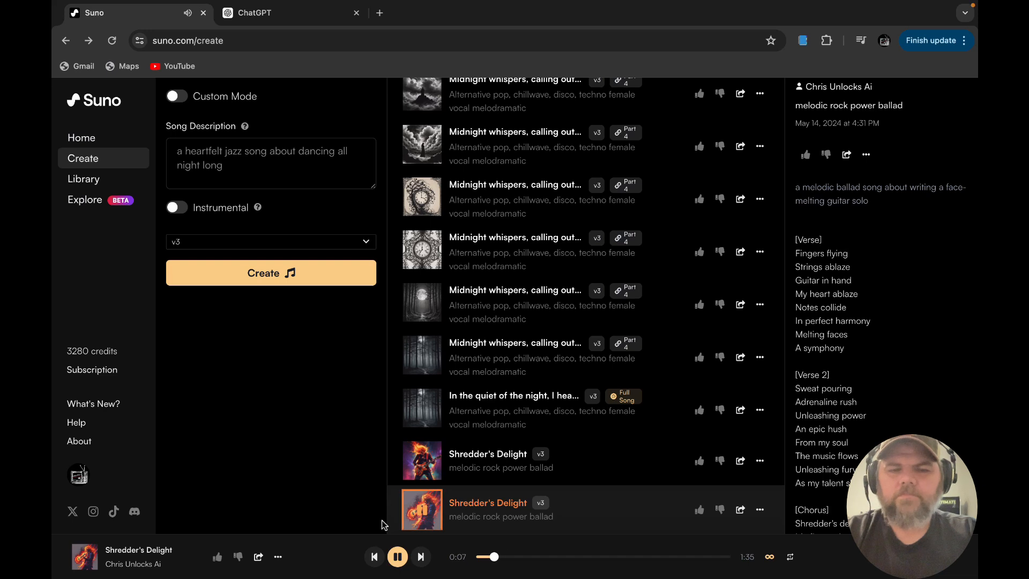
left_click(422, 516)
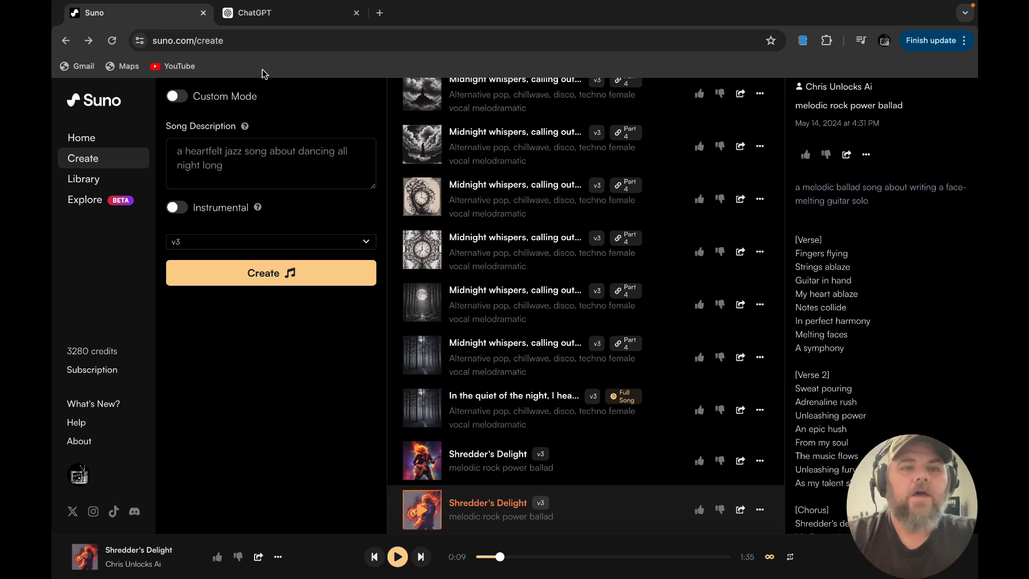
Switch to ChatGPT and copy Verse 1 and the Pre-Chorus of the "Backroad Nights" lyrics
left_click(284, 20)
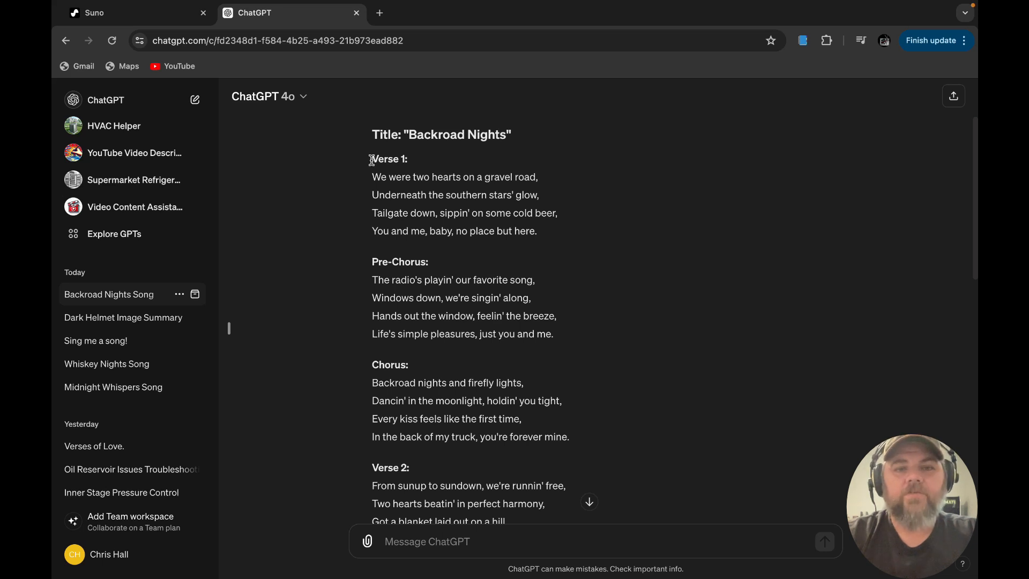
left_click_drag(371, 160, 580, 327)
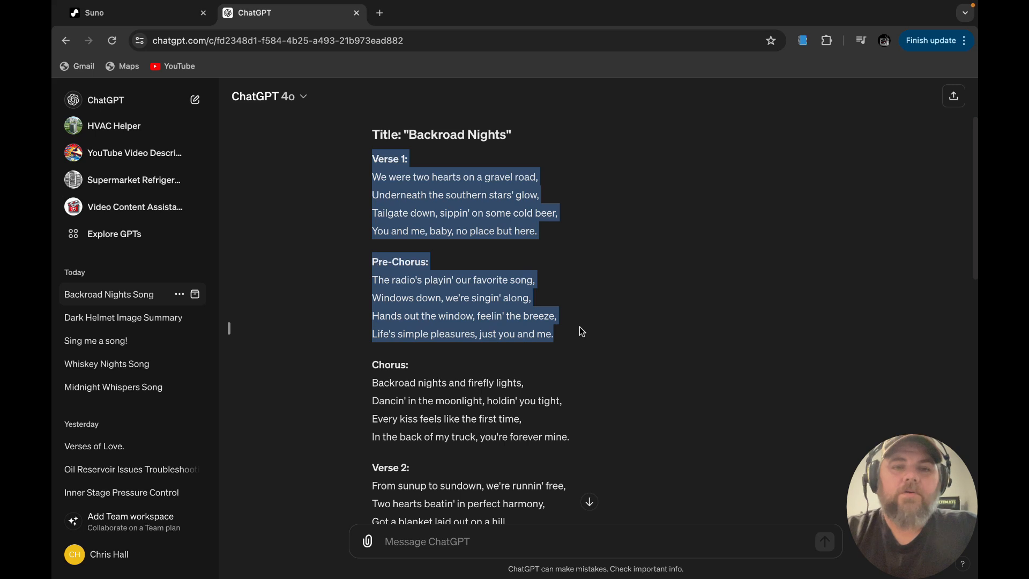
left_click_drag(580, 327, 580, 327)
key("ctrl+c")
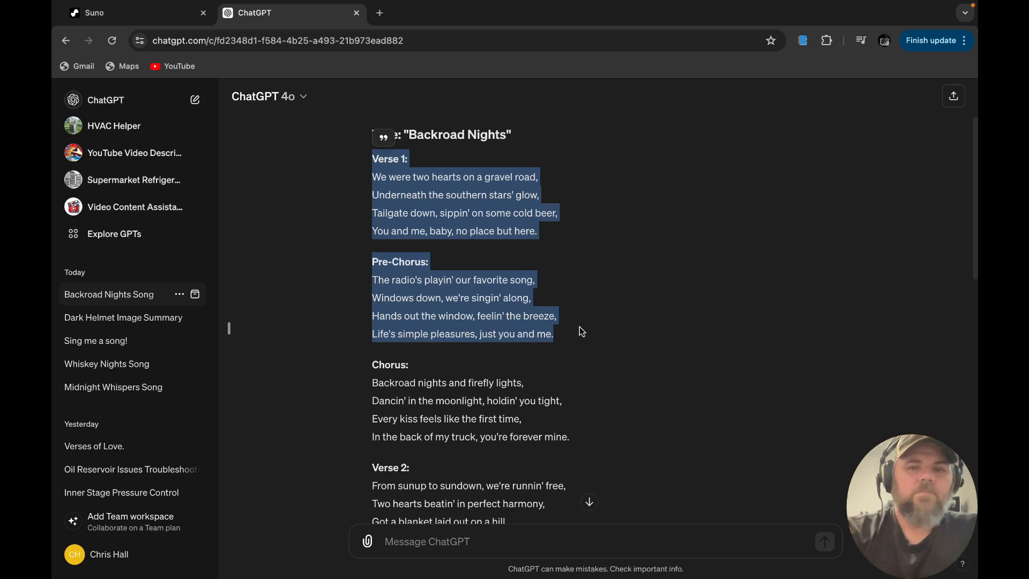
Switch back to Suno, enable Custom Mode and paste the copied verse and pre-chorus as the song's lyrics
left_click(166, 13)
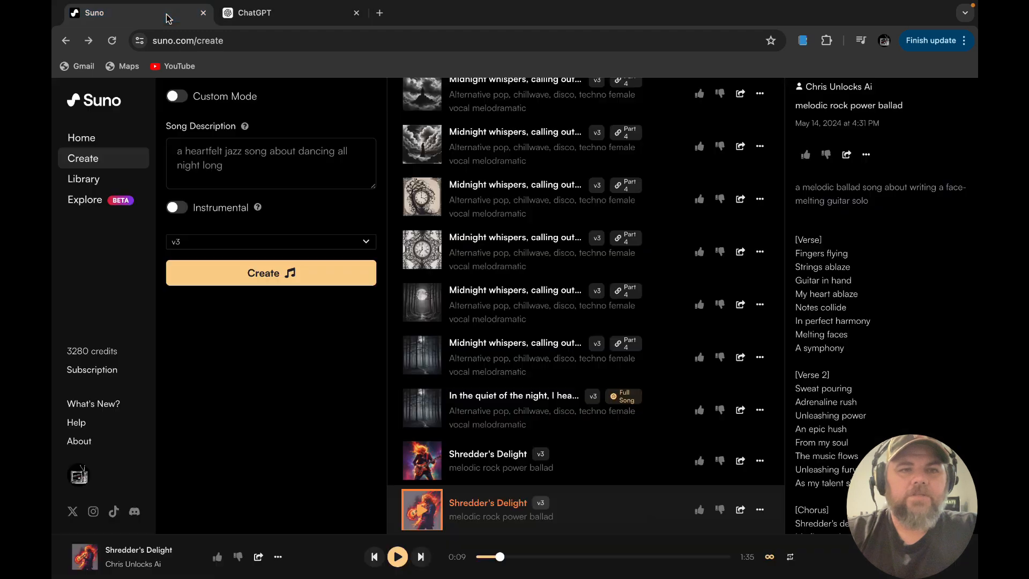
left_click(183, 97)
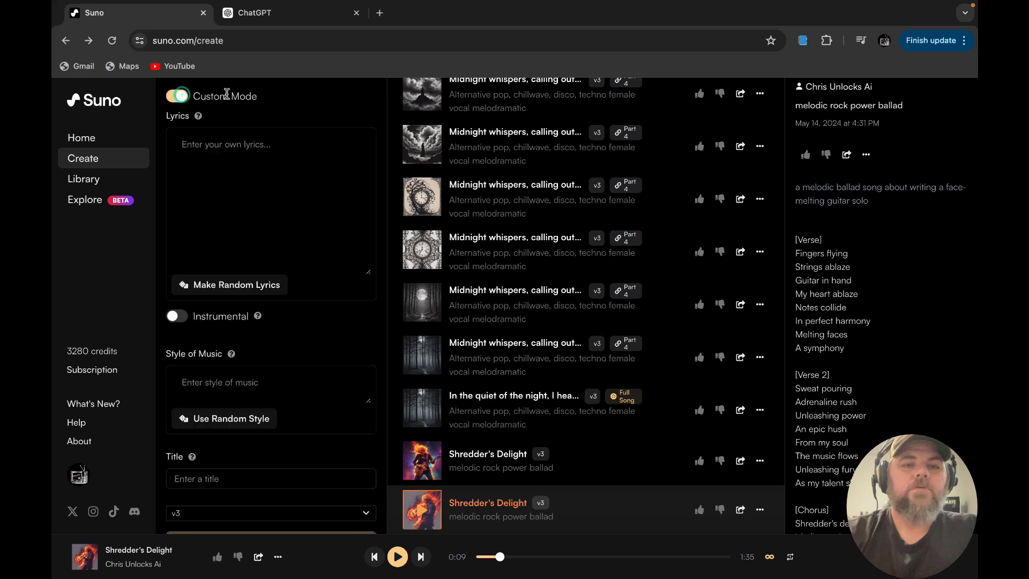
left_click(207, 166)
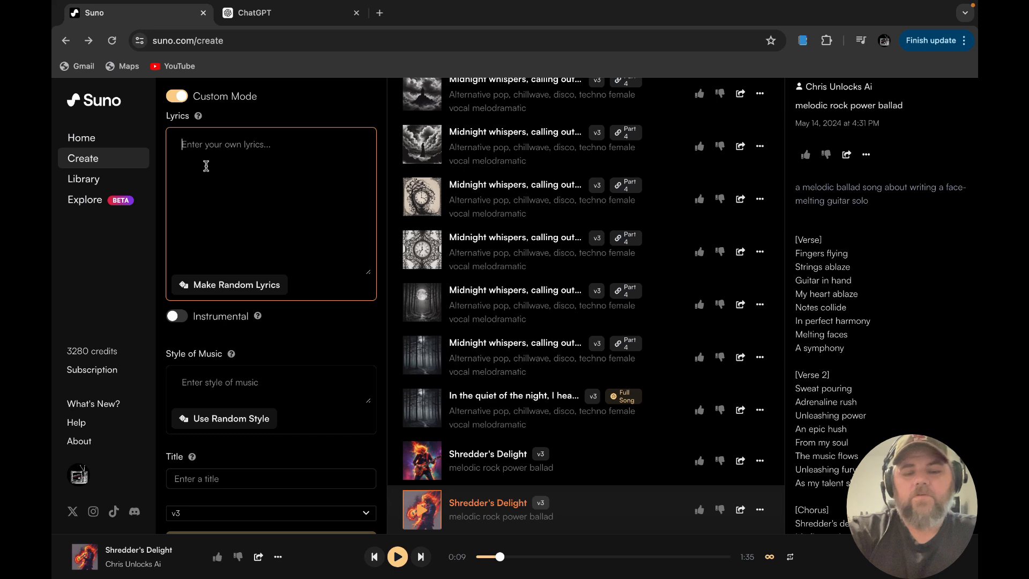
key("ctrl+v")
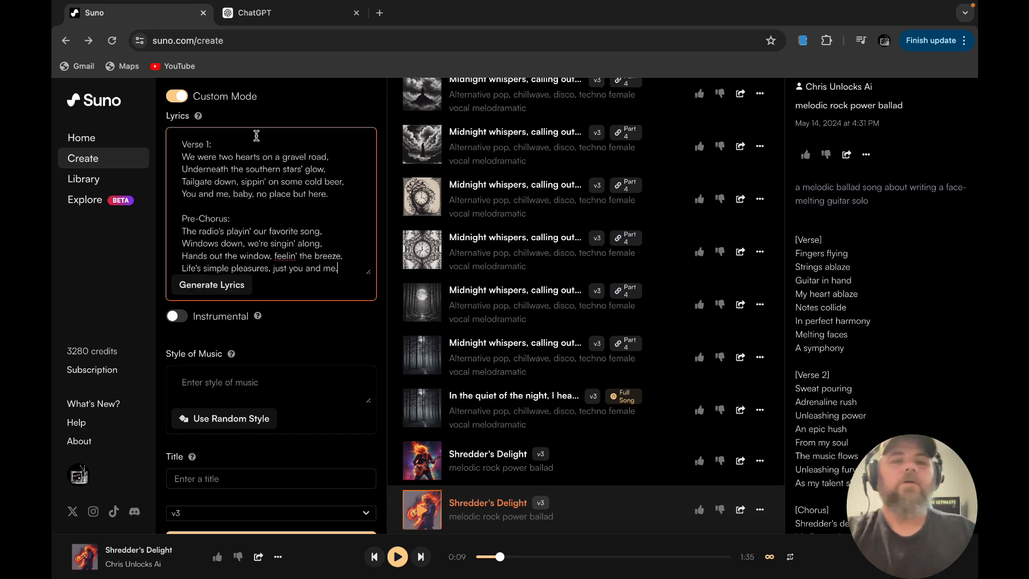
Reformat the first verse's heading in the lyrics as [Verse 1], without the colon
left_click(229, 145)
key("BackSpace")
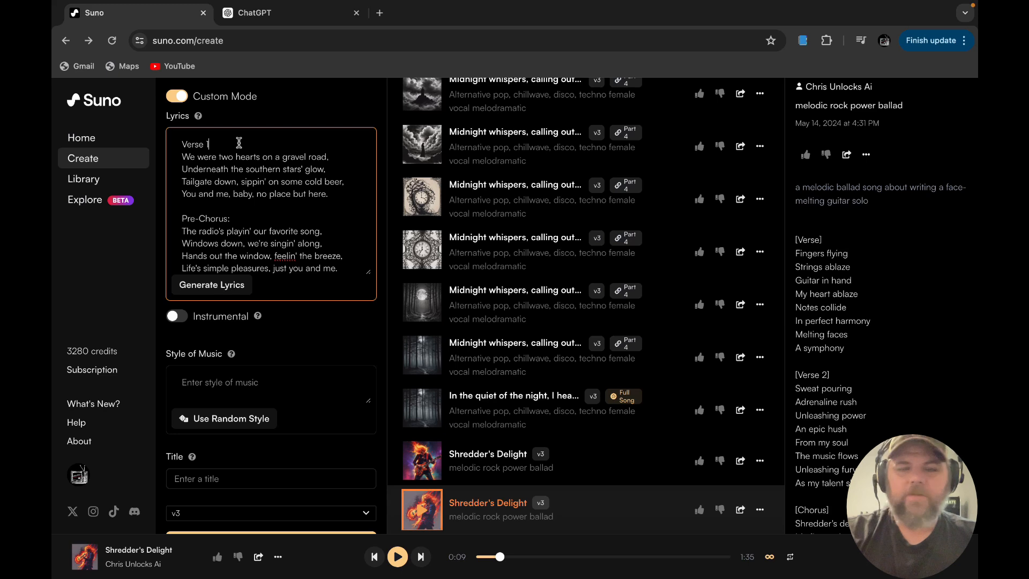
left_click(181, 144)
type("[")
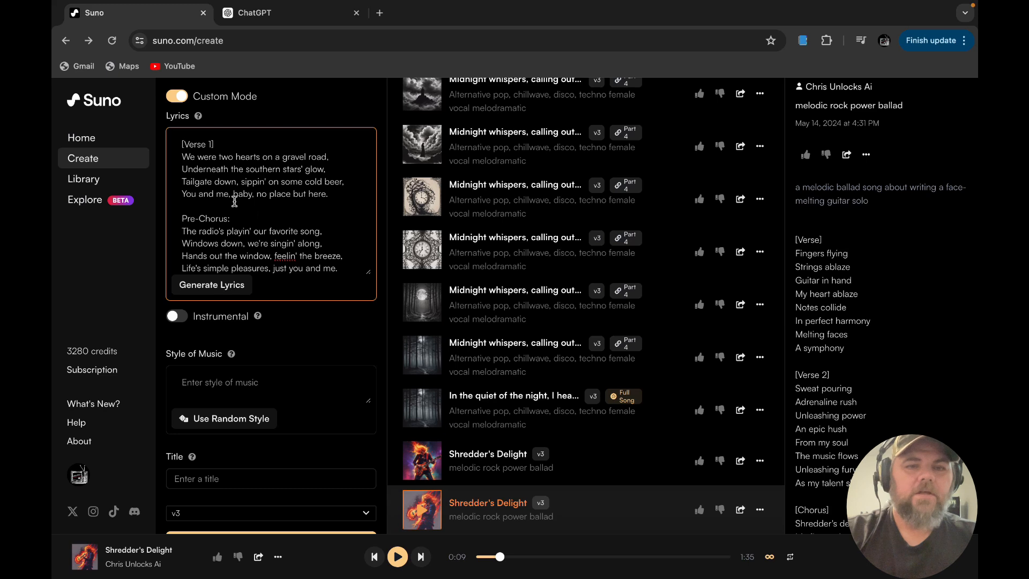
Reformat the pre-chorus heading in the lyrics as [Pre-Chorus], without the colon
left_click(231, 218)
key("BackSpace")
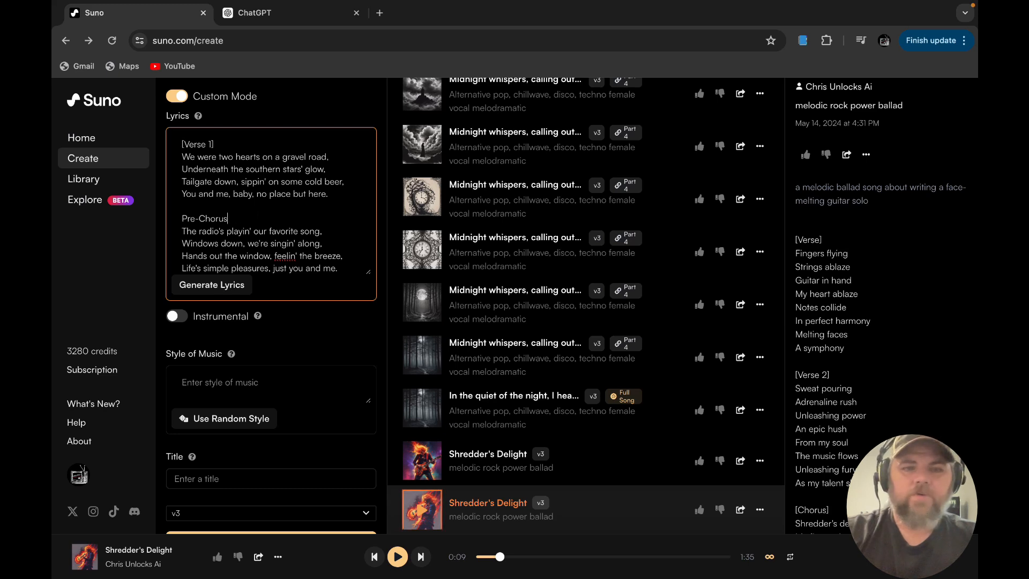
left_click(181, 216)
type("[")
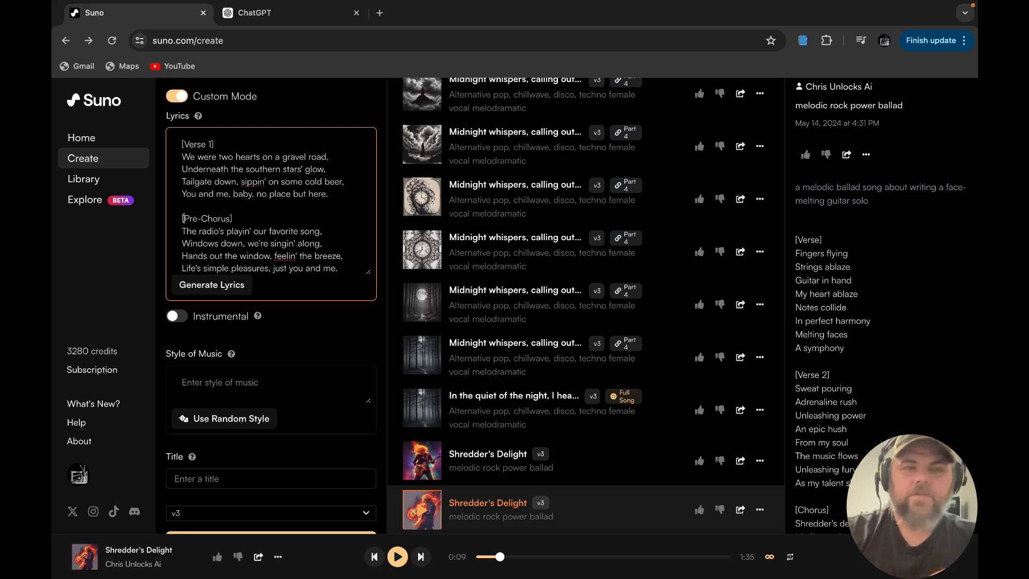
Add a "[guitar intro]" tag above the first verse in the lyrics, separated from it by a blank line
left_click(176, 134)
key("Return")
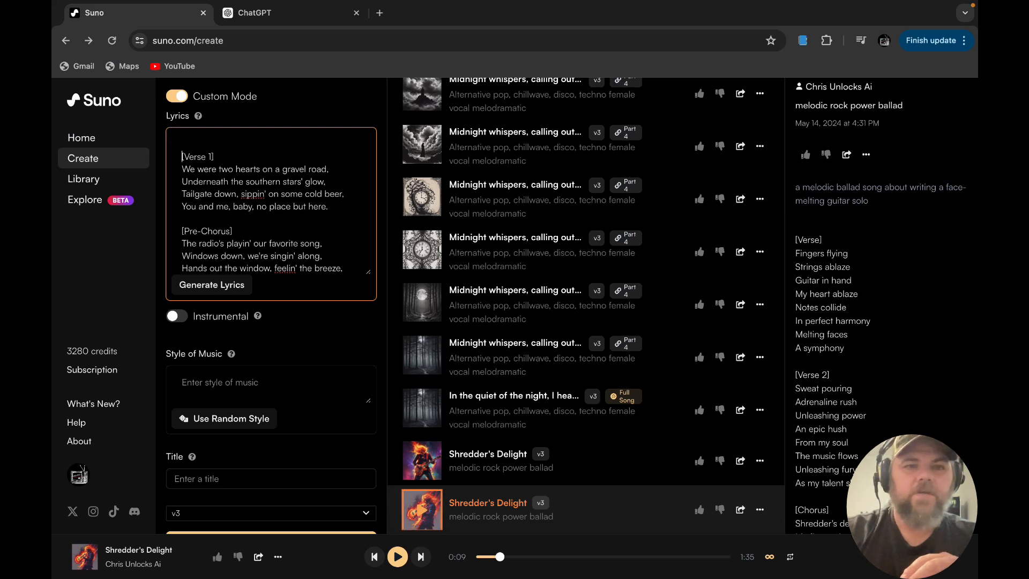
left_click(188, 134)
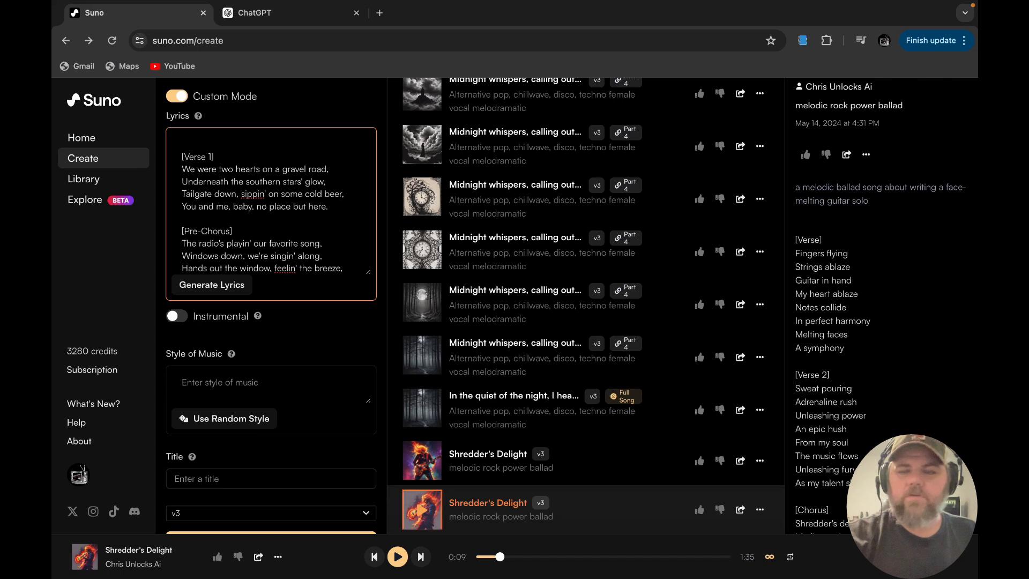
key("Return")
left_click(186, 136)
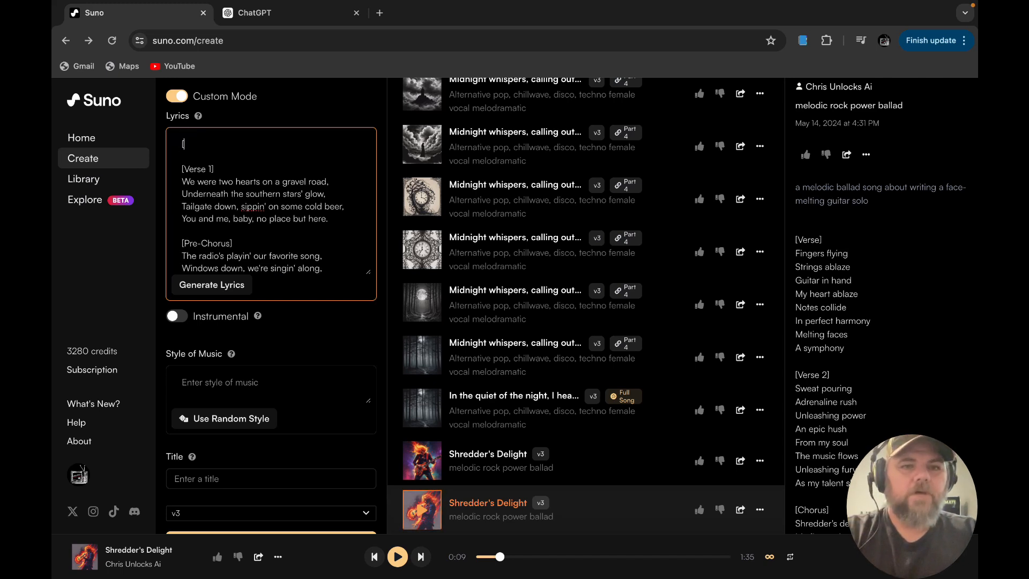
type("[gu")
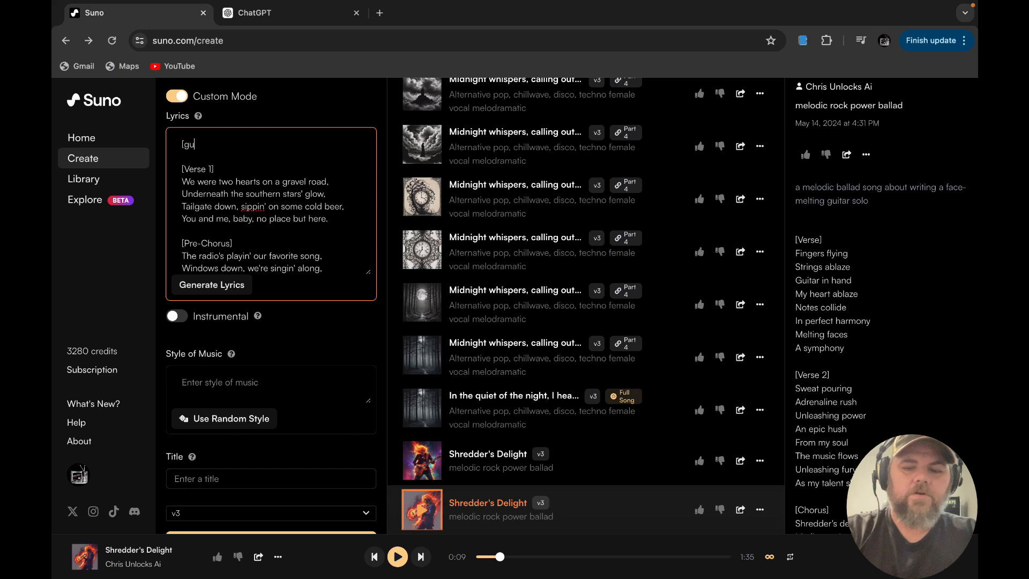
type("itar")
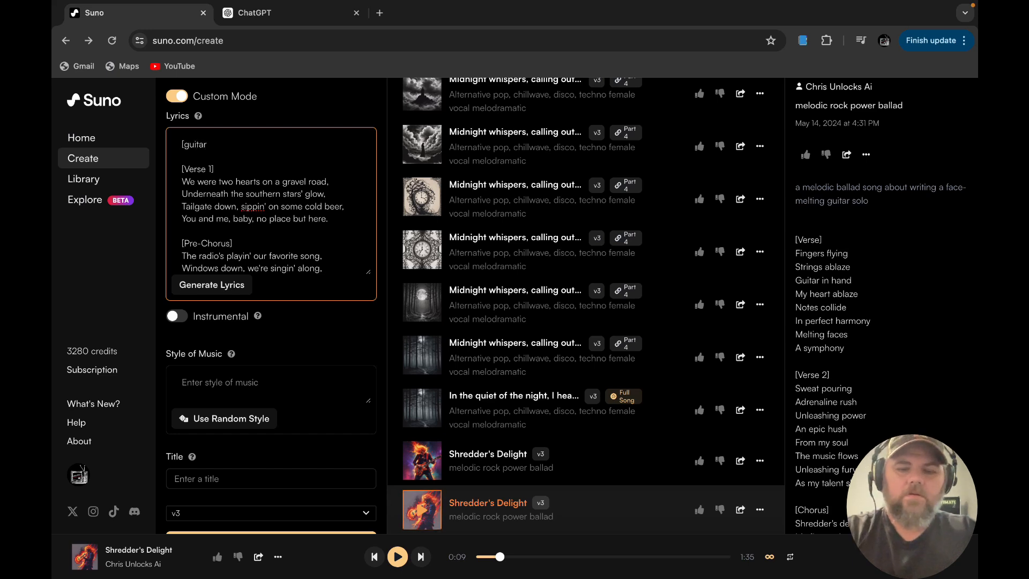
type(" intro]")
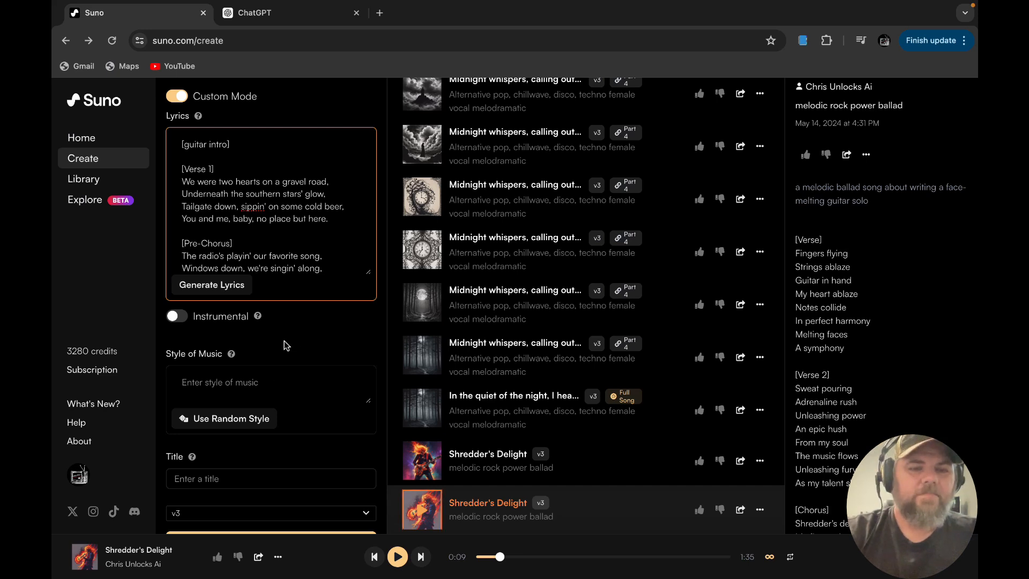
Set the style of music to "Modern upbeat country"
left_click(190, 386)
type("Modern ")
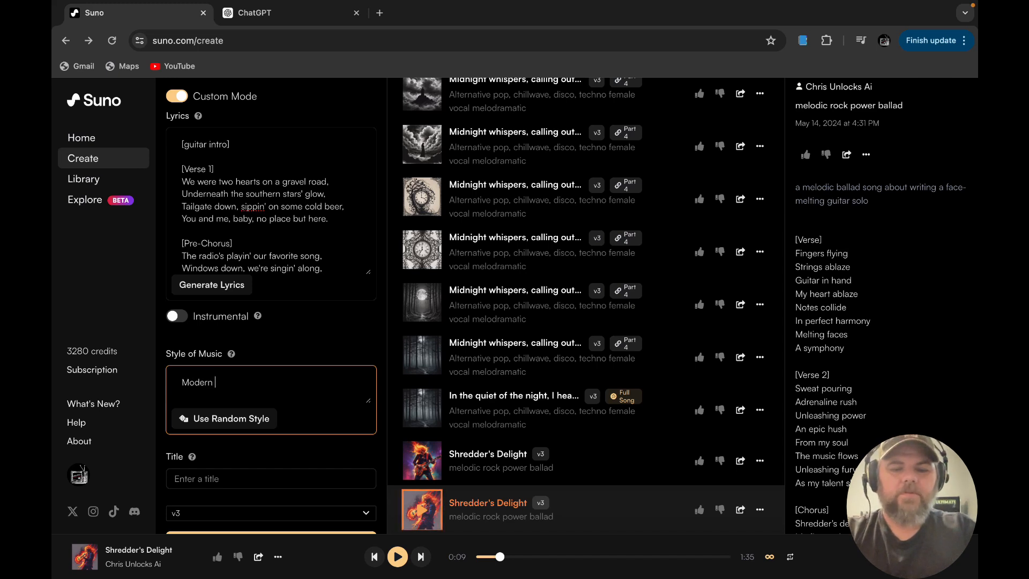
type("upbe")
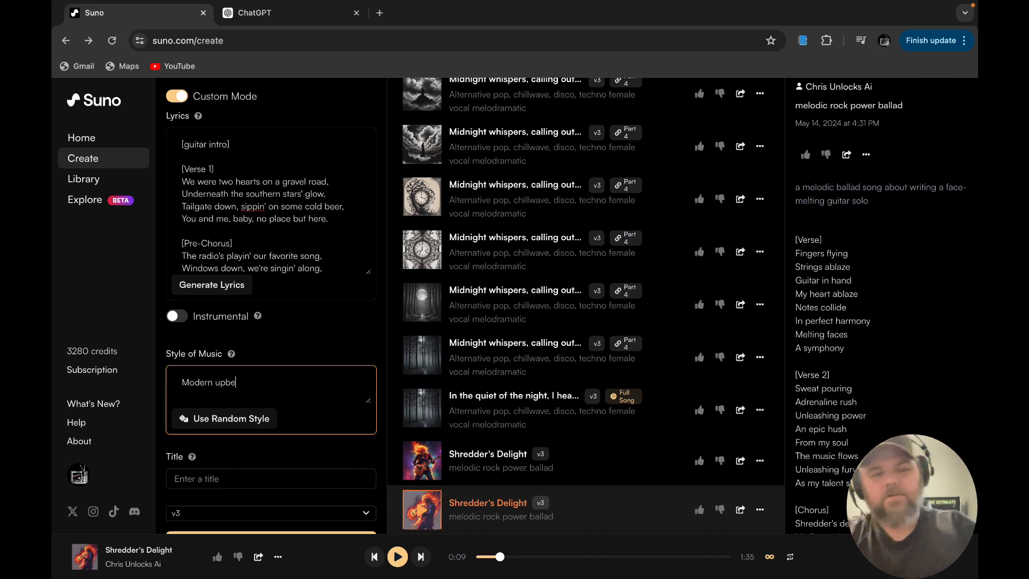
type("at country")
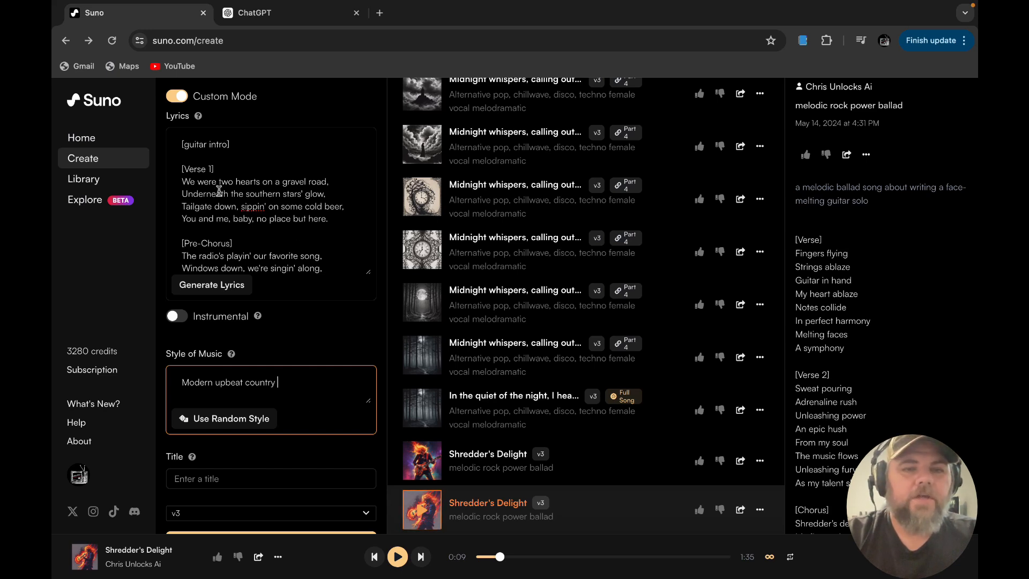
Review the rest of the lyrics and create the song with the title left empty and model v3
scroll(276, 212, "down", 1)
scroll(276, 211, "down", 1)
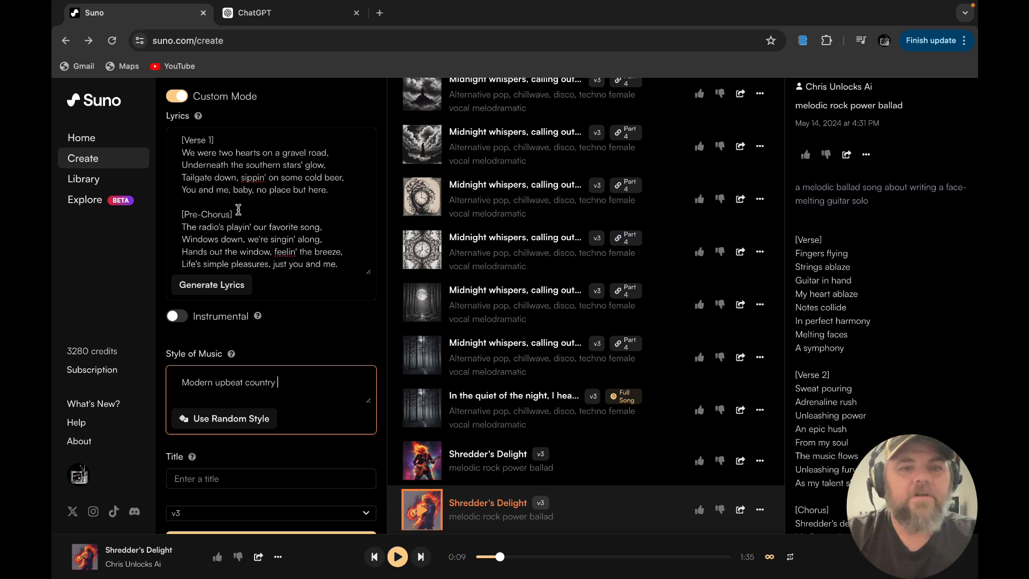
scroll(324, 211, "down", 1)
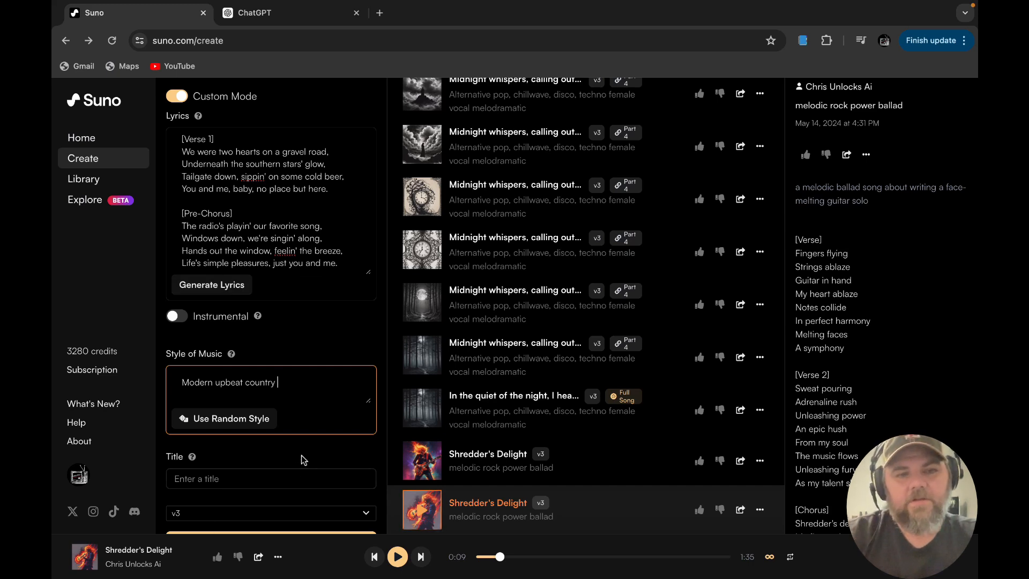
scroll(304, 460, "down", 1)
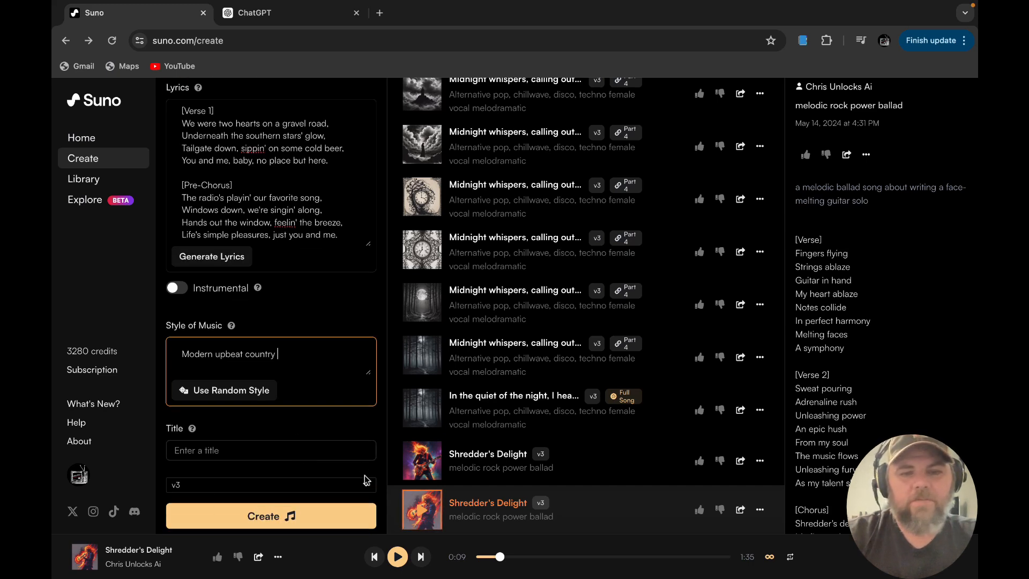
left_click(332, 514)
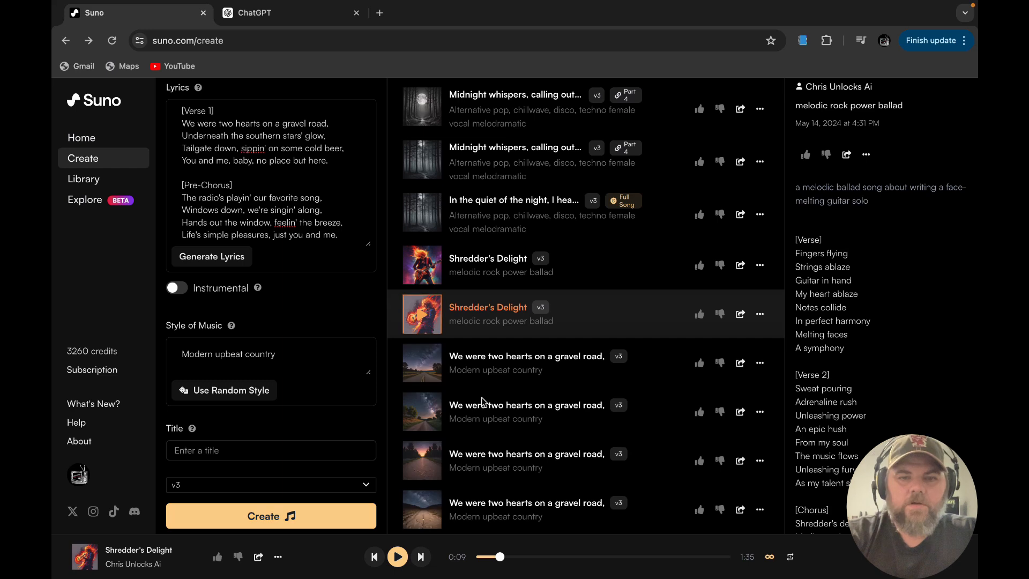
Listen to the first and second "We were two hearts on a gravel road" versions while following their lyrics
left_click(513, 359)
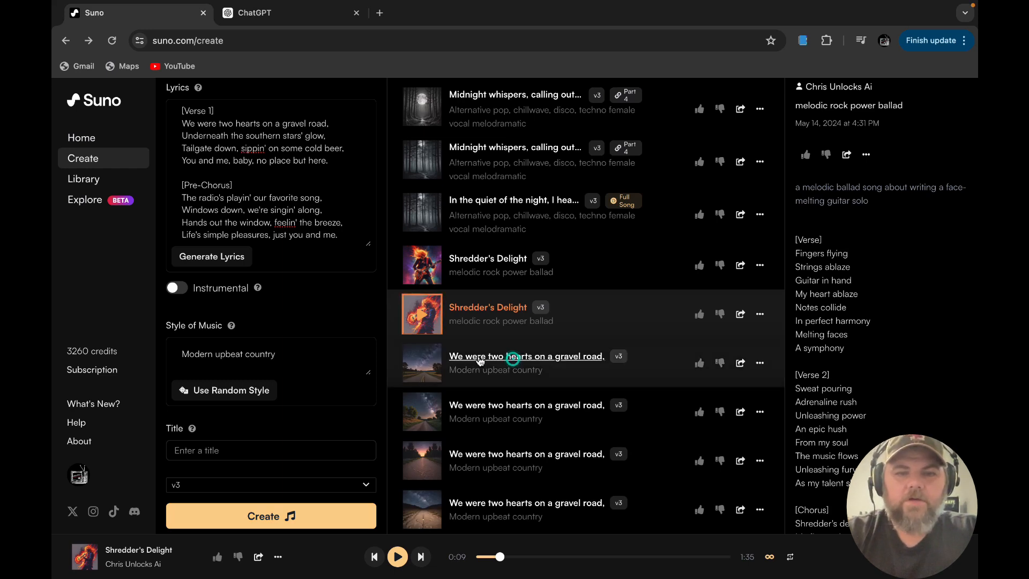
left_click(421, 365)
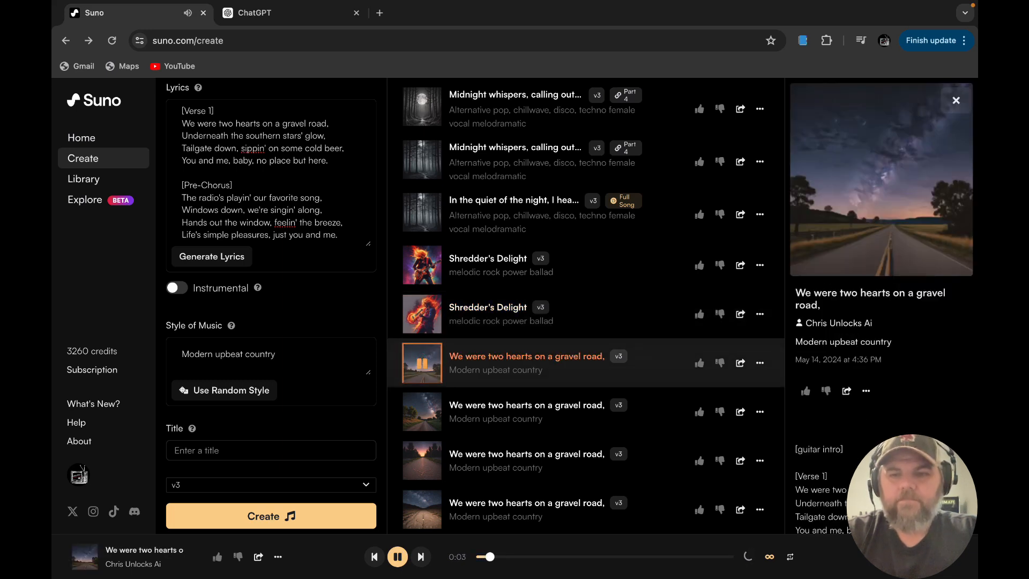
scroll(881, 322, "down", 2)
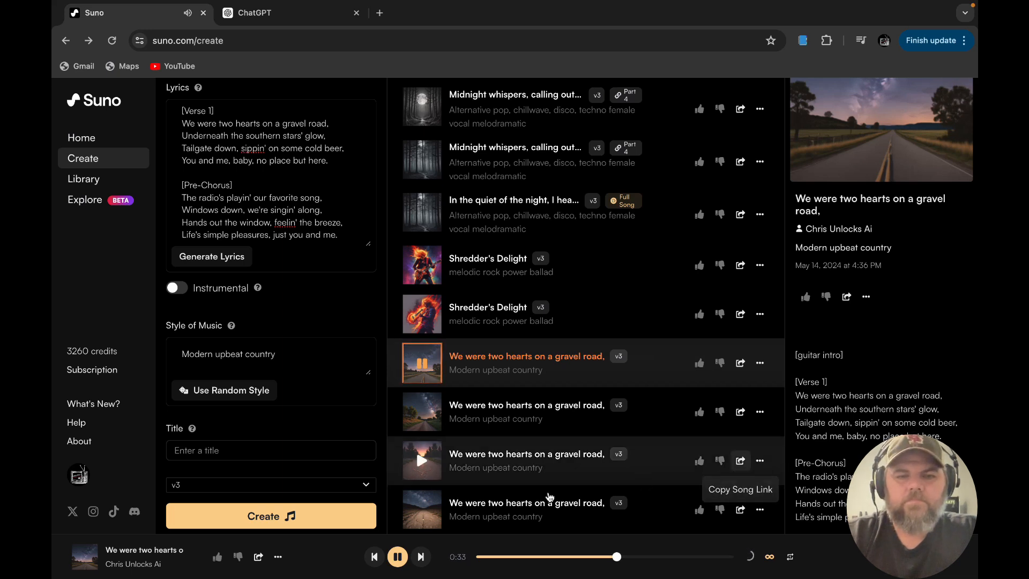
left_click(397, 558)
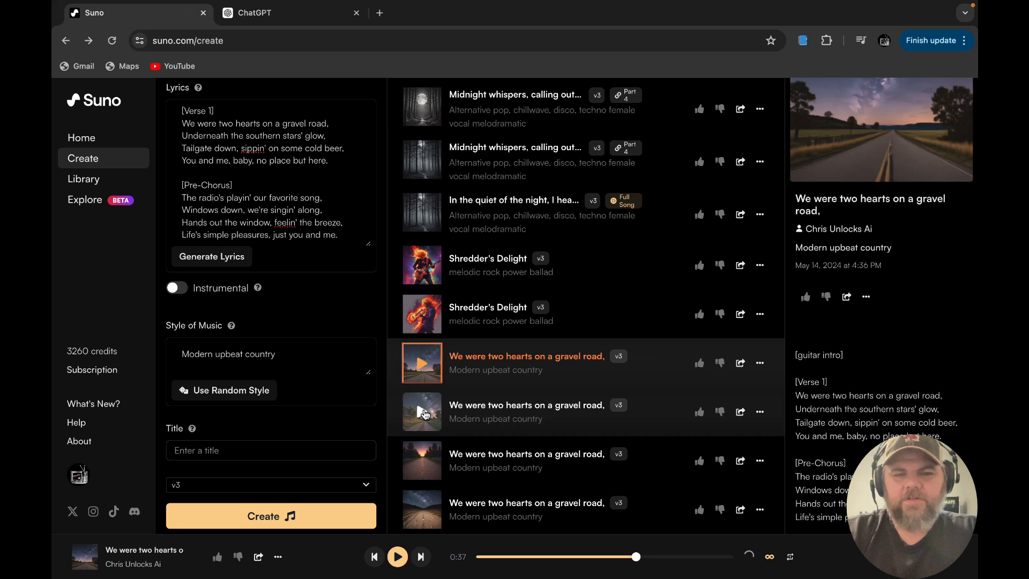
left_click(423, 411)
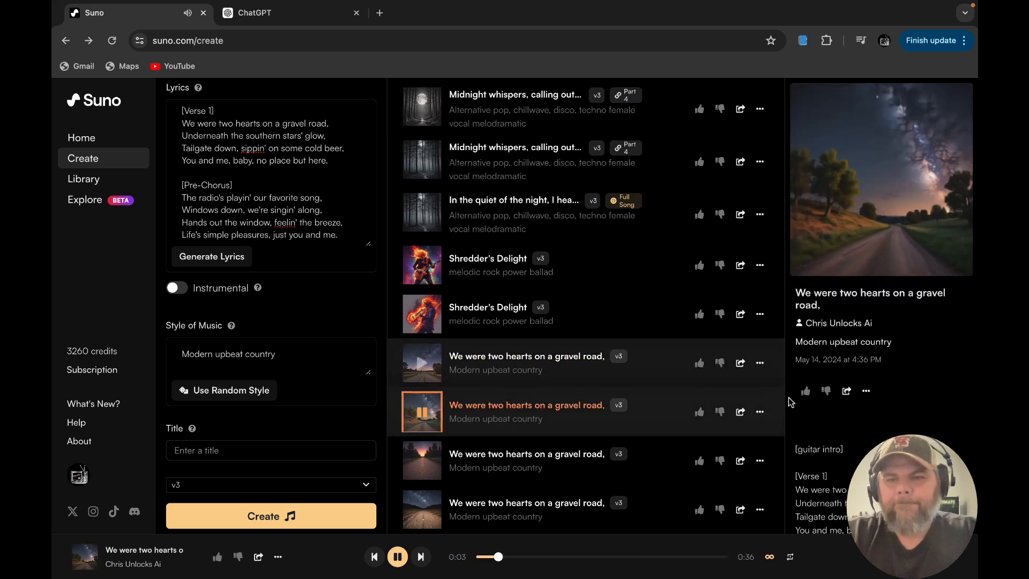
scroll(881, 268, "down", 2)
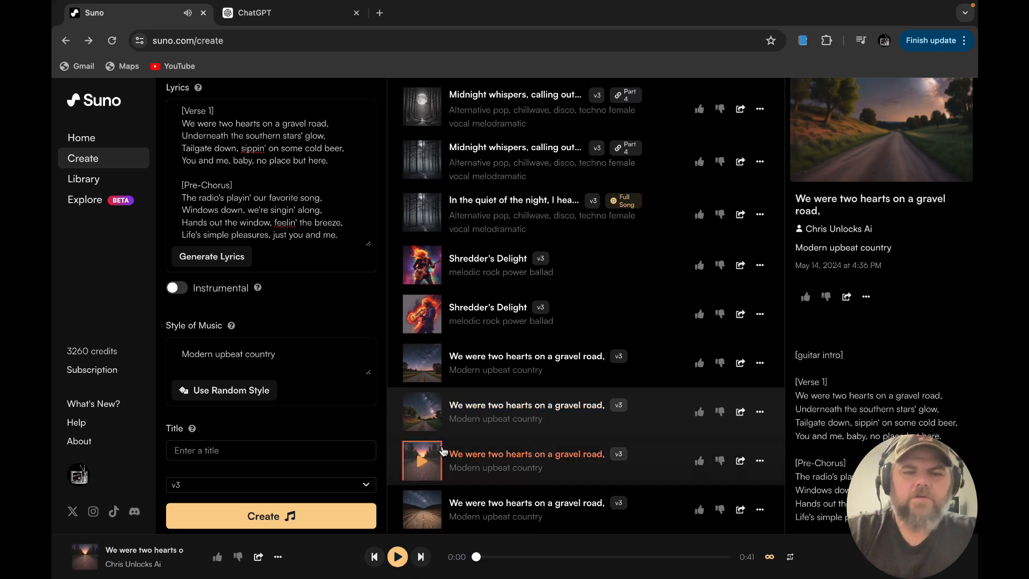
Listen to the third and fourth "We were two hearts on a gravel road" versions while following their lyrics
left_click(423, 461)
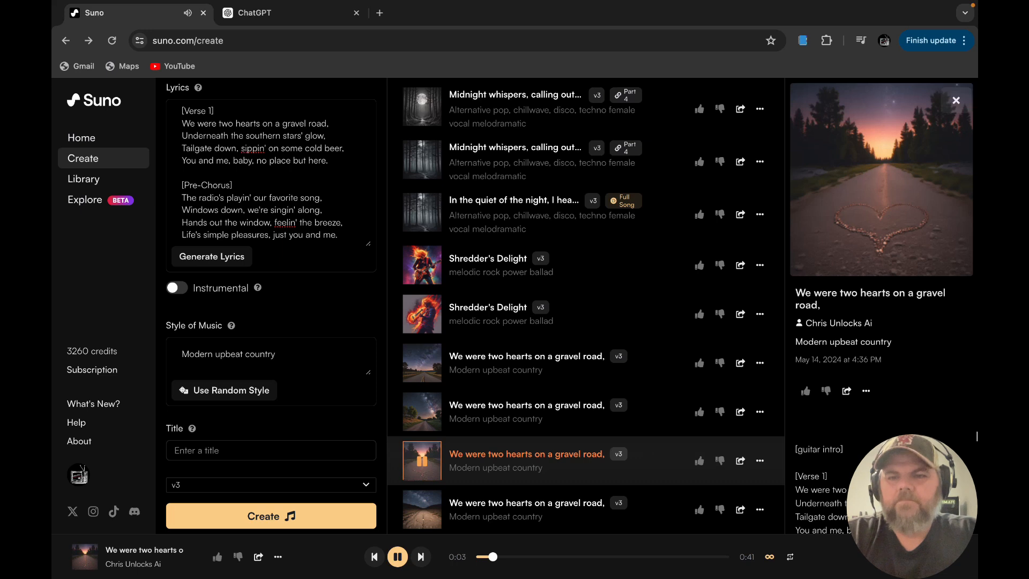
scroll(881, 289, "down", 2)
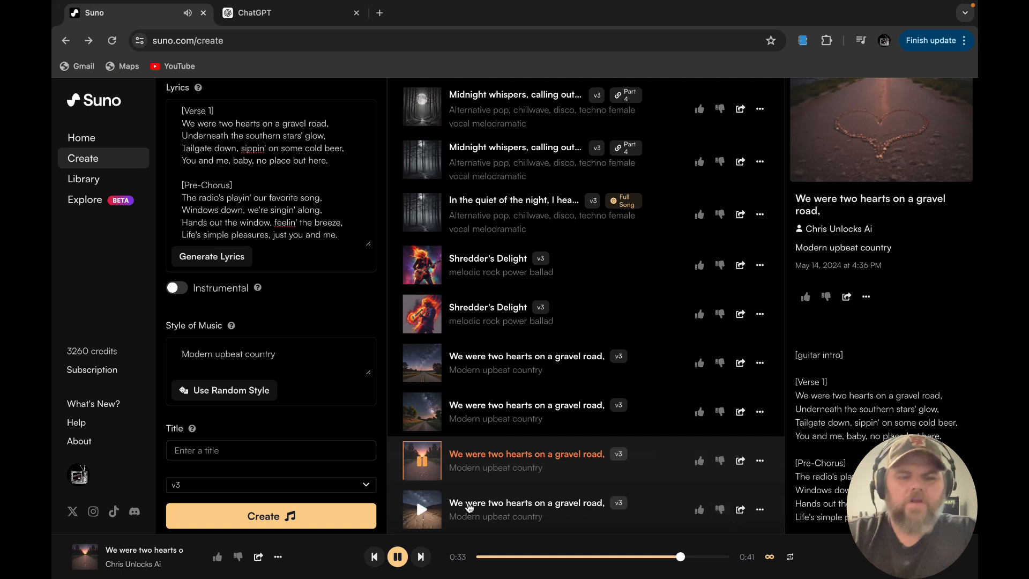
left_click(397, 559)
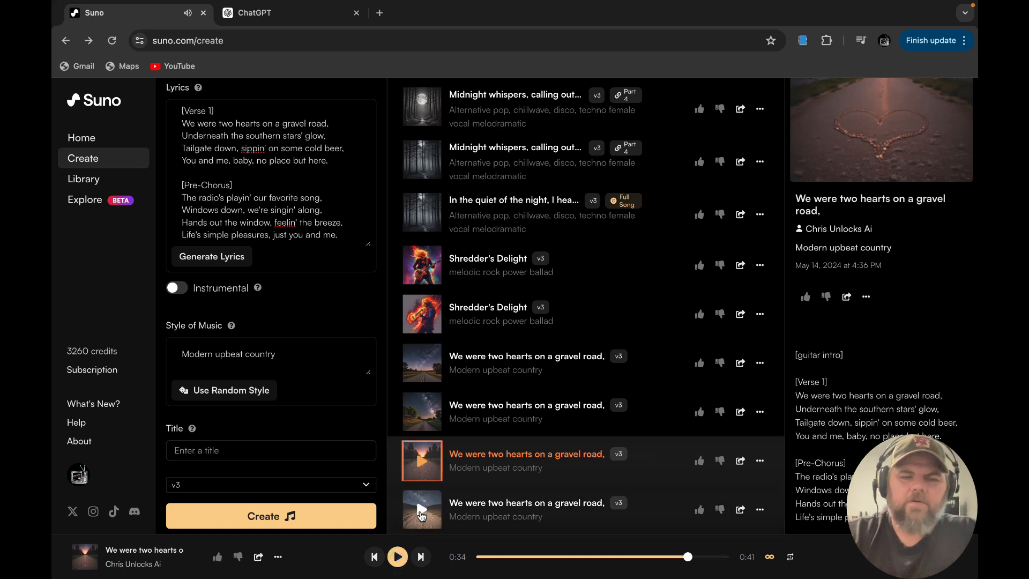
left_click(422, 512)
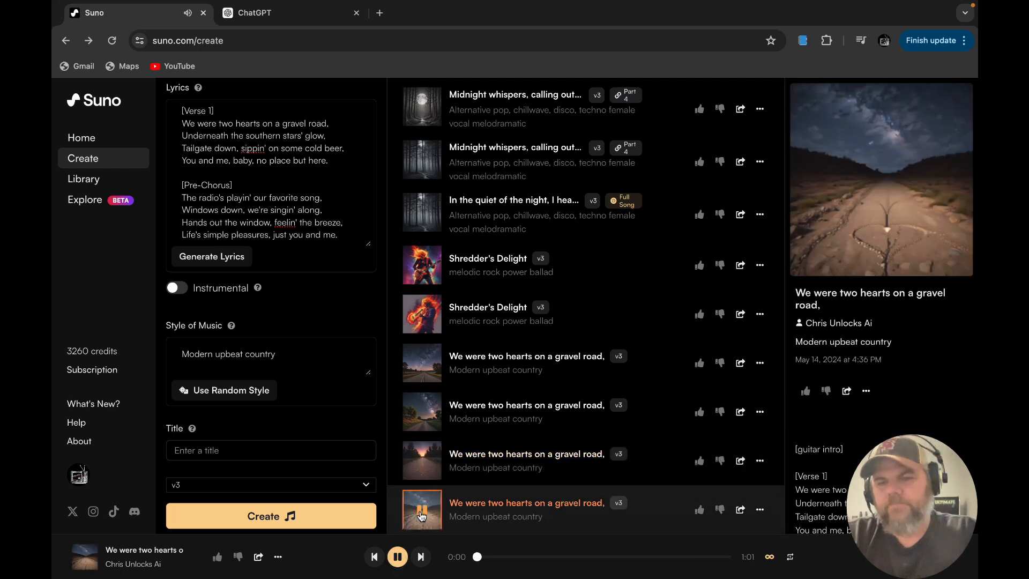
scroll(911, 429, "down", 2)
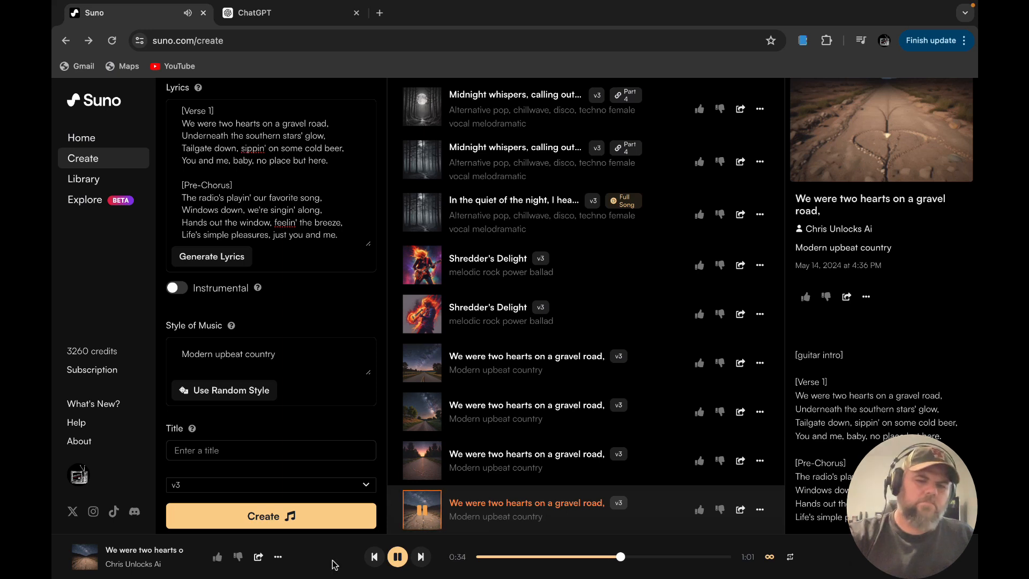
left_click(403, 560)
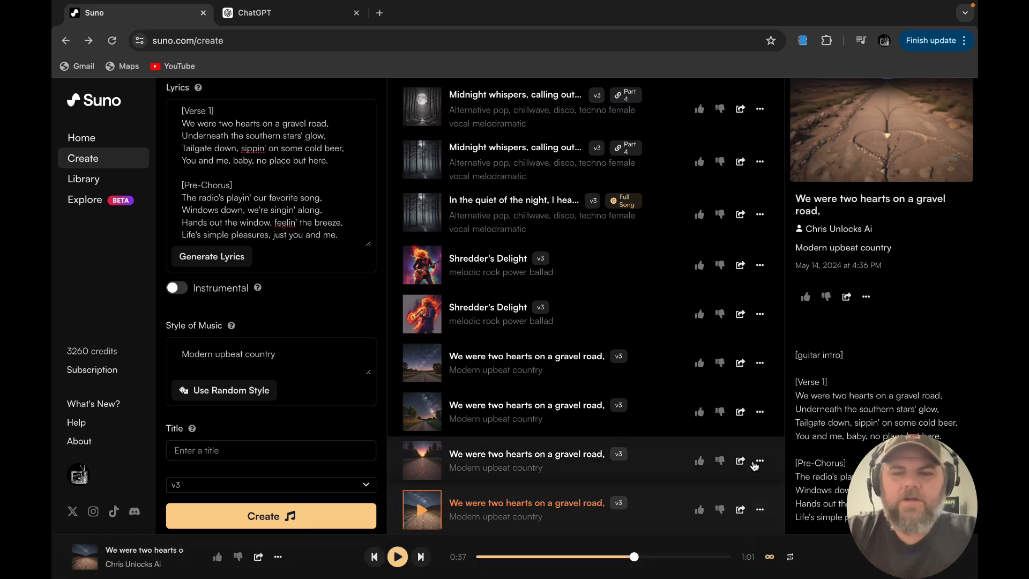
View the details of the third, second and first gravel road versions, and return from the first version's song page to the create page
left_click(655, 465)
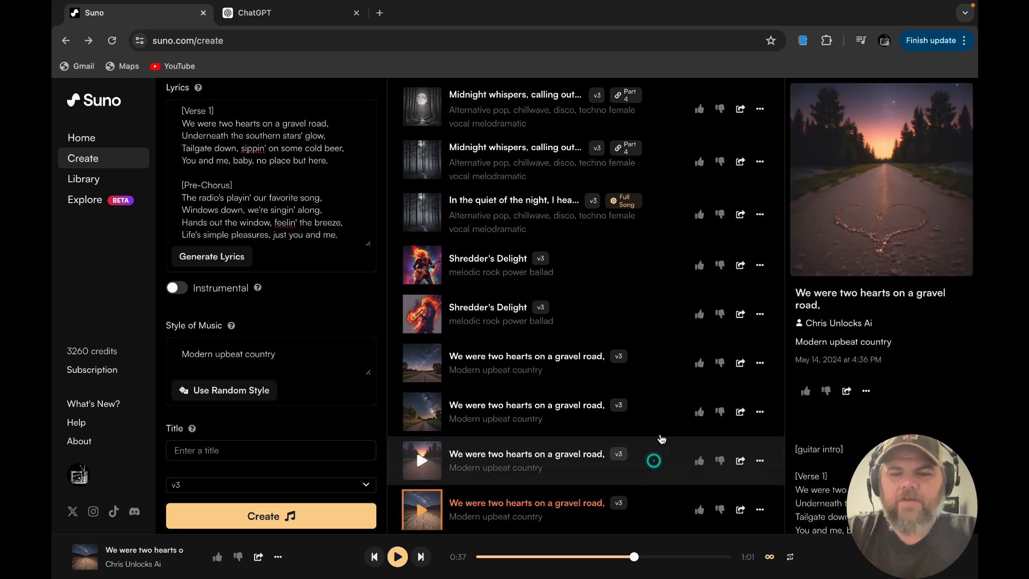
left_click(661, 415)
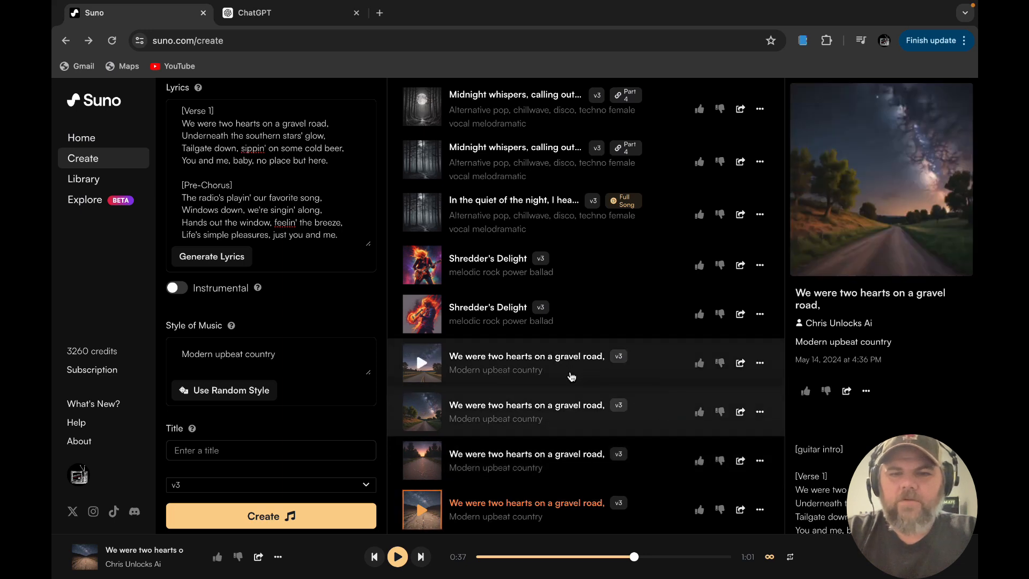
left_click(562, 356)
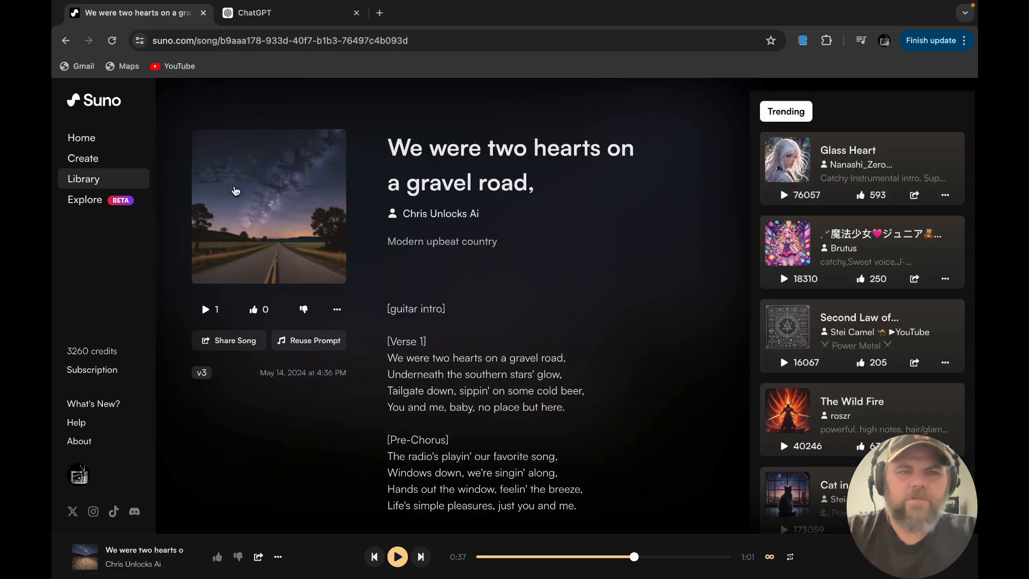
left_click(66, 40)
scroll(536, 333, "down", 5)
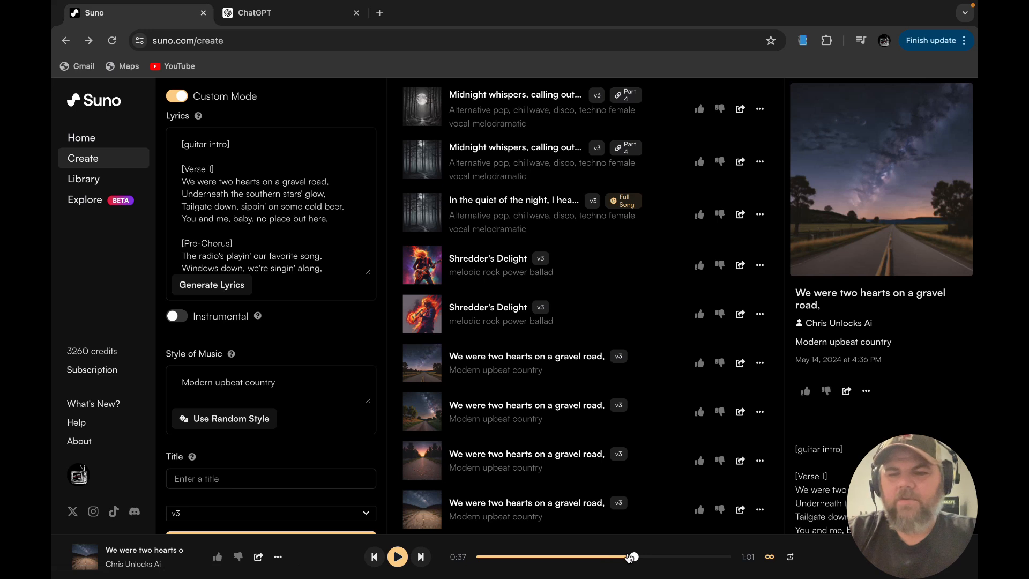
scroll(812, 521, "down", 2)
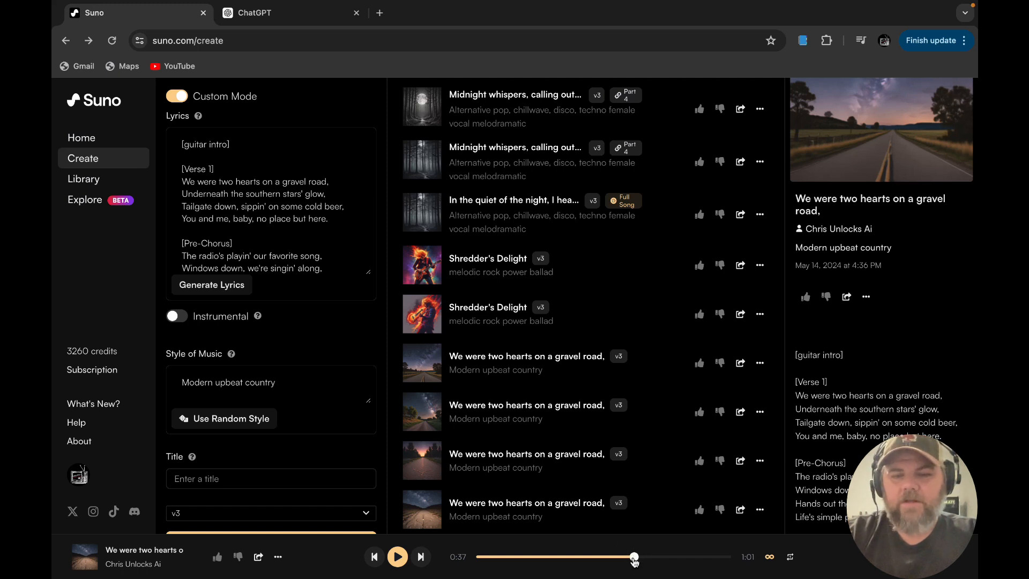
Rewind the fourth gravel road version and replay its later part to examine where the pre-chorus ends
left_click_drag(634, 560, 601, 558)
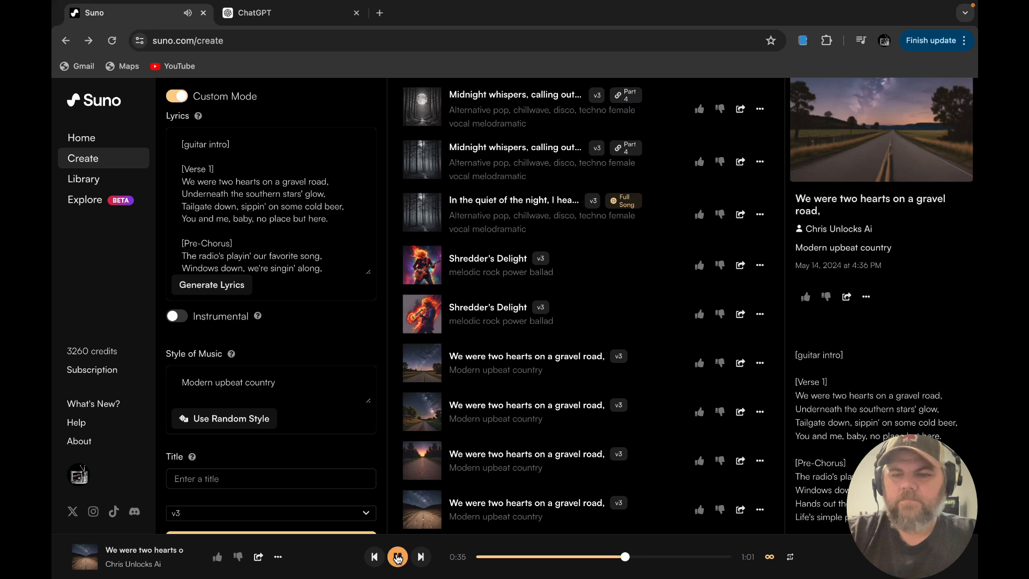
left_click(397, 558)
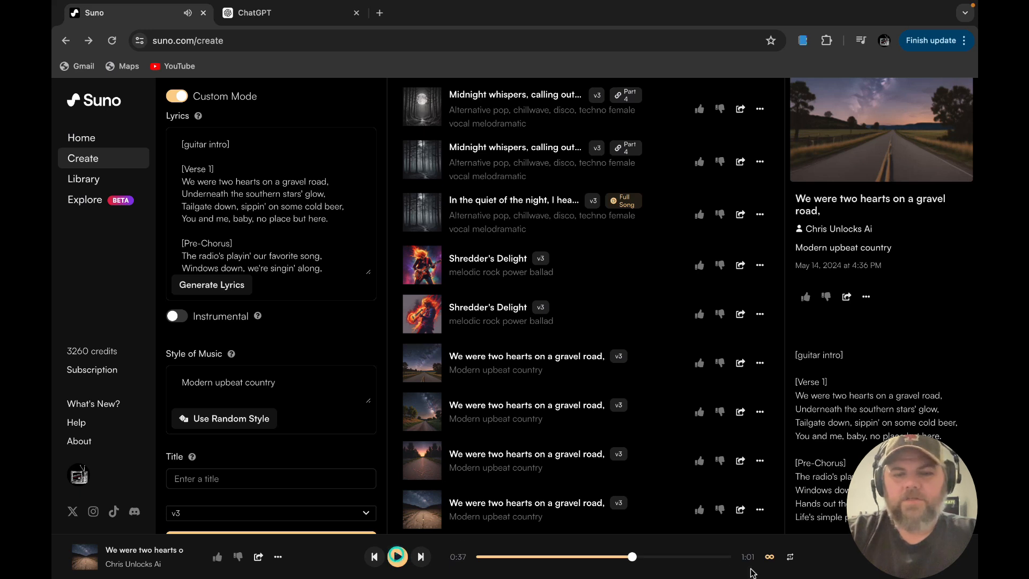
left_click_drag(633, 558, 578, 558)
left_click(399, 557)
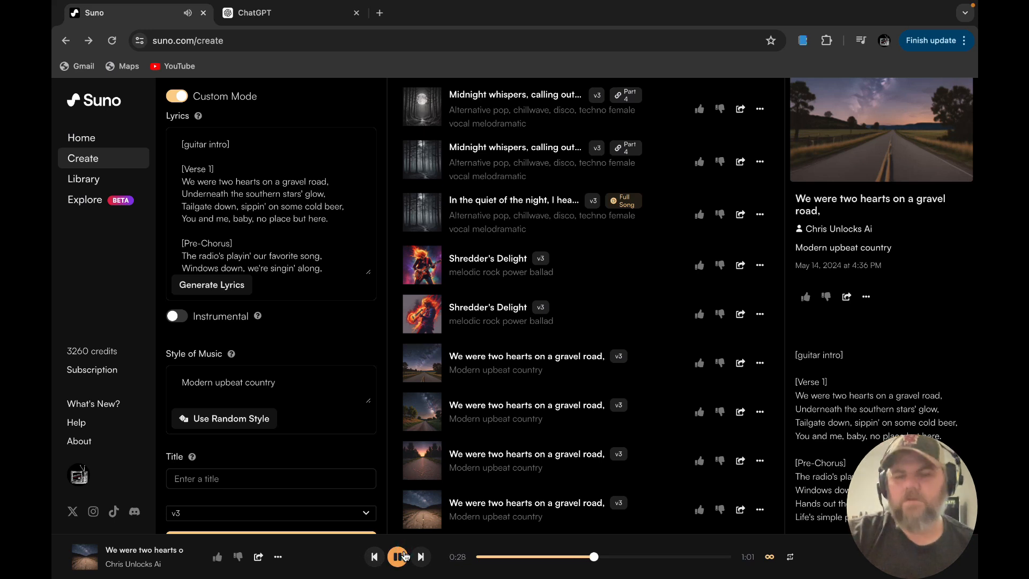
Replay the fourth gravel road version from 0:19, and listen to the third version while following its lyrics
left_click(404, 557)
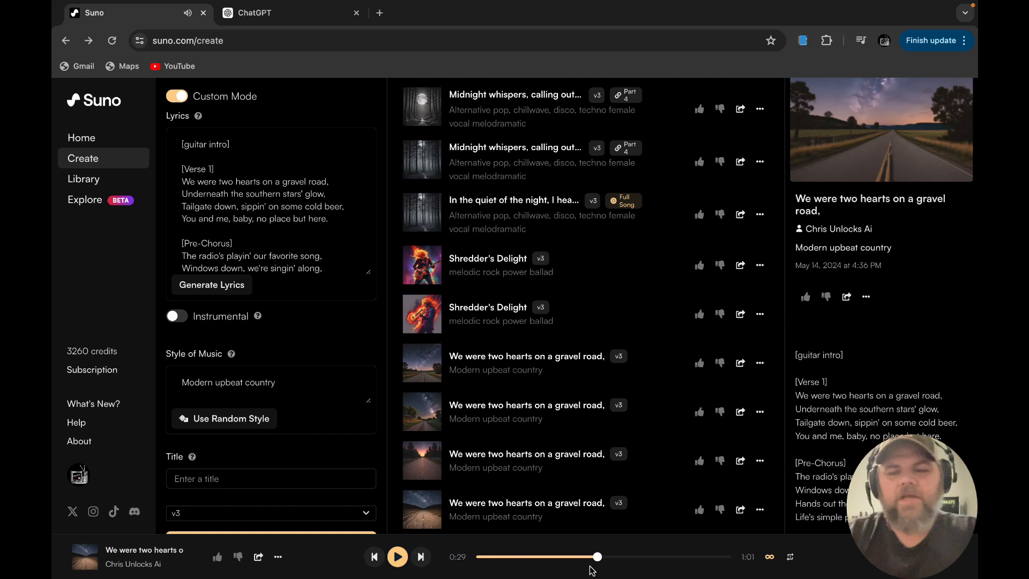
left_click_drag(598, 559, 573, 558)
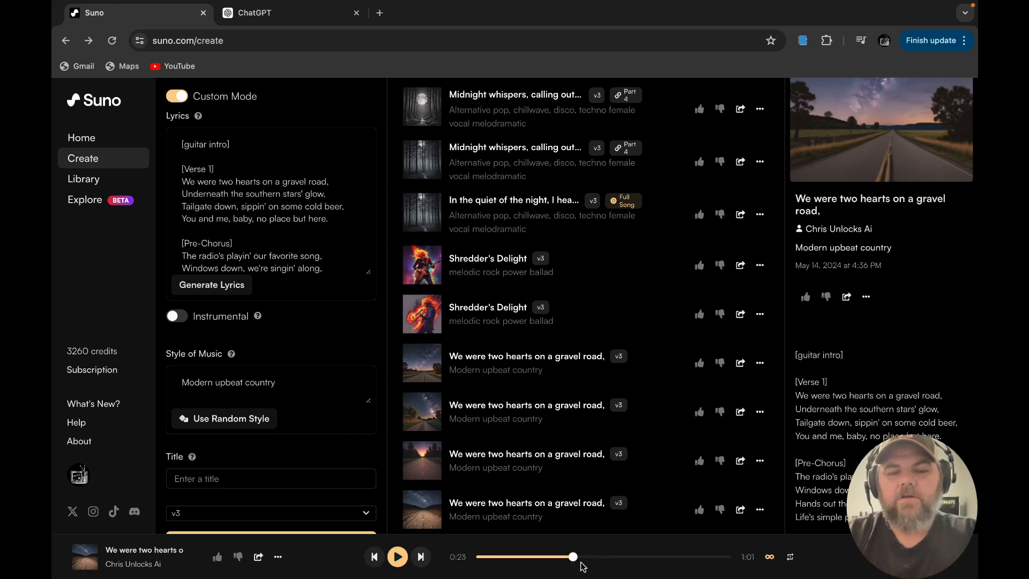
left_click_drag(574, 560, 555, 559)
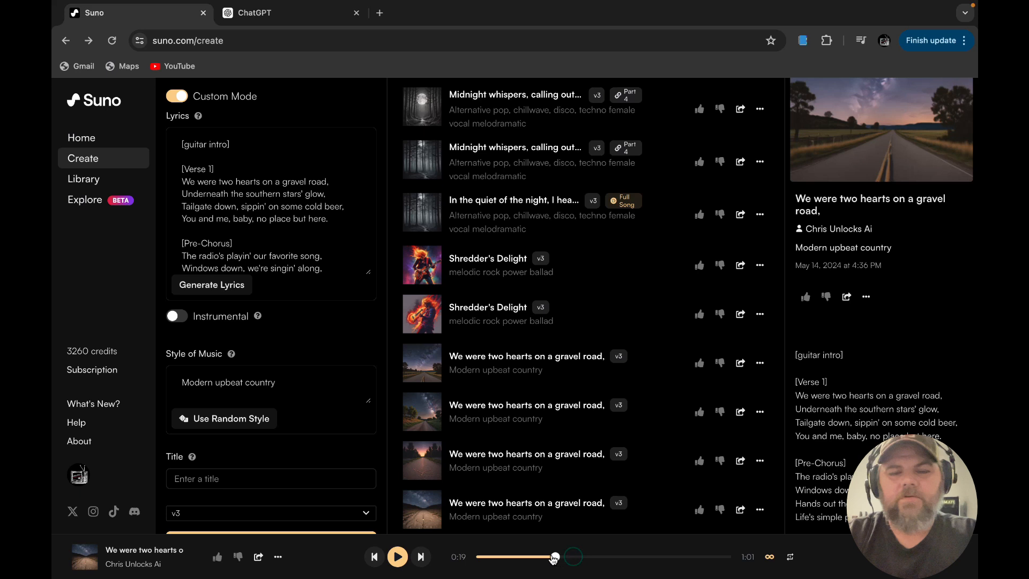
left_click(400, 558)
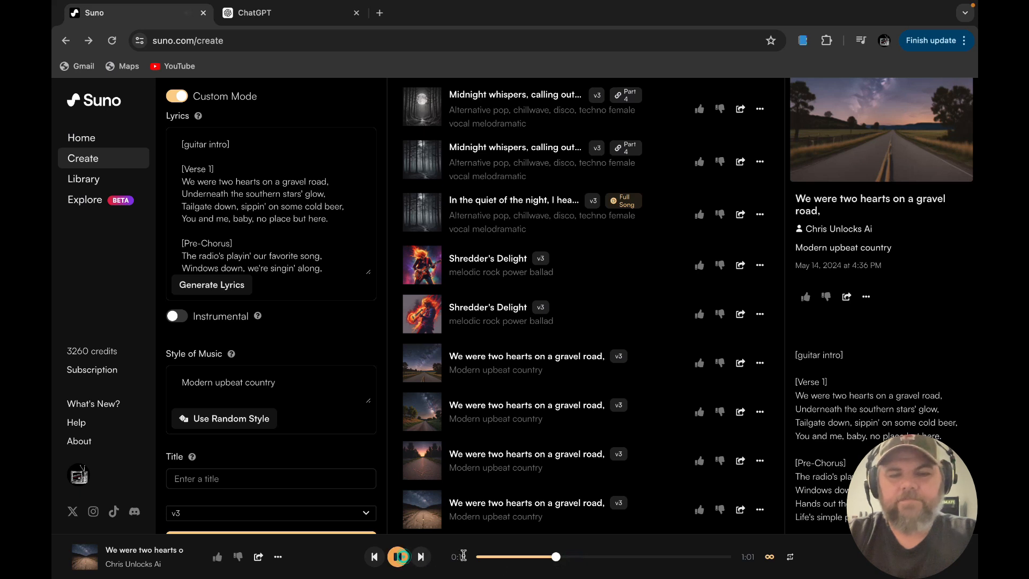
left_click(396, 558)
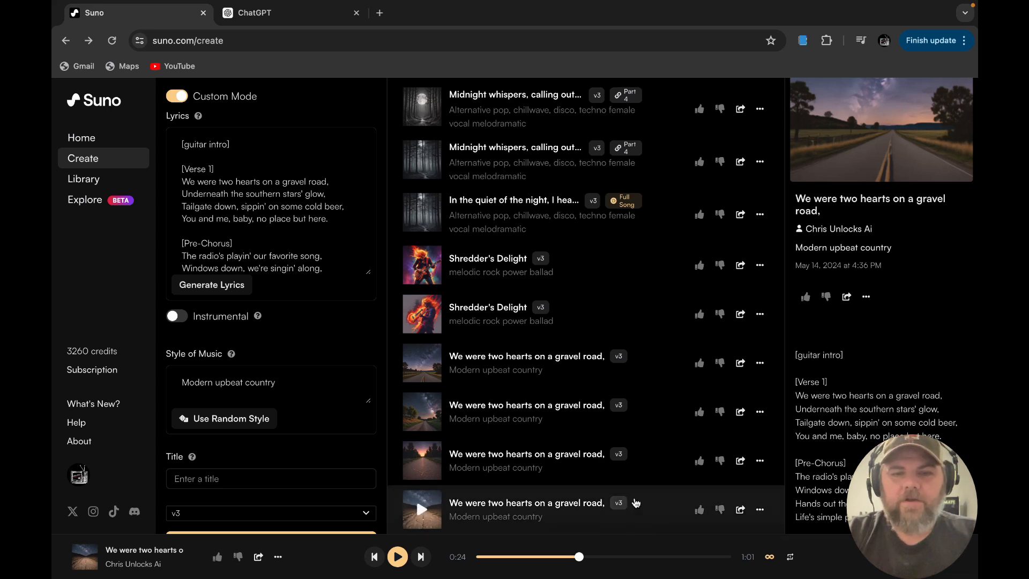
left_click(420, 460)
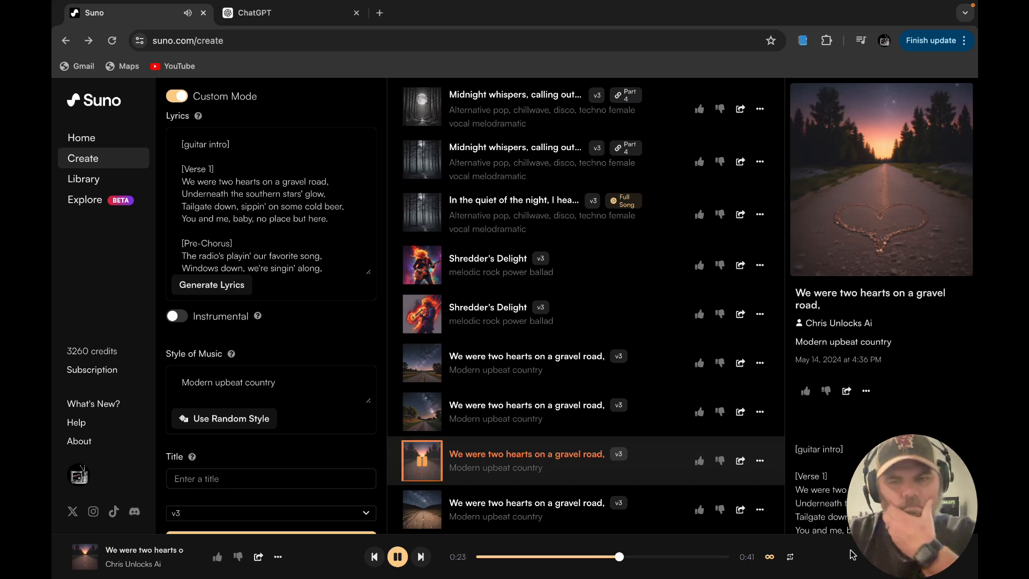
scroll(882, 321, "down", 2)
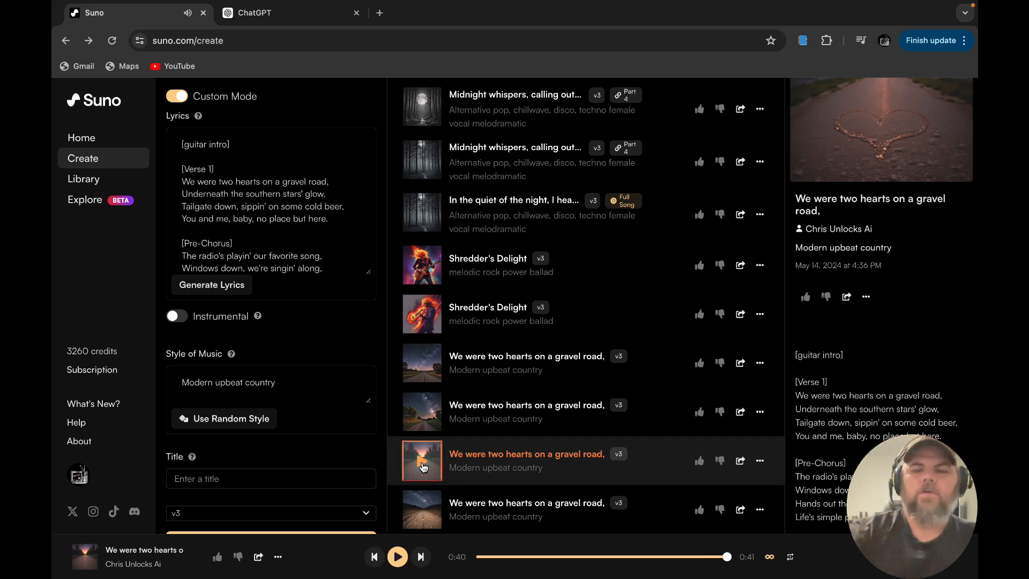
Look over the third gravel road version's share, download and report options, and choose to extend that song
left_click(760, 462)
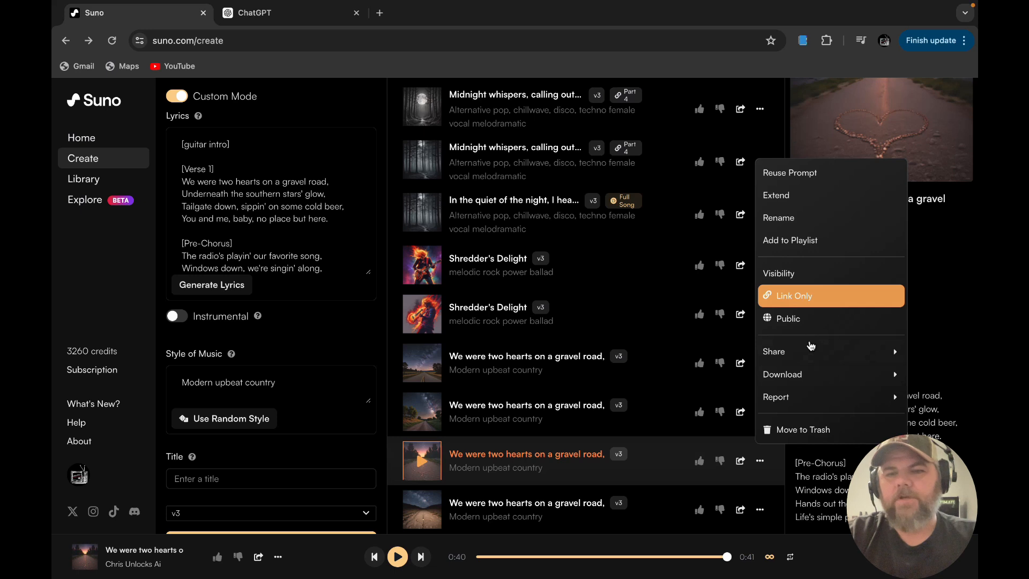
mouse_move(811, 348)
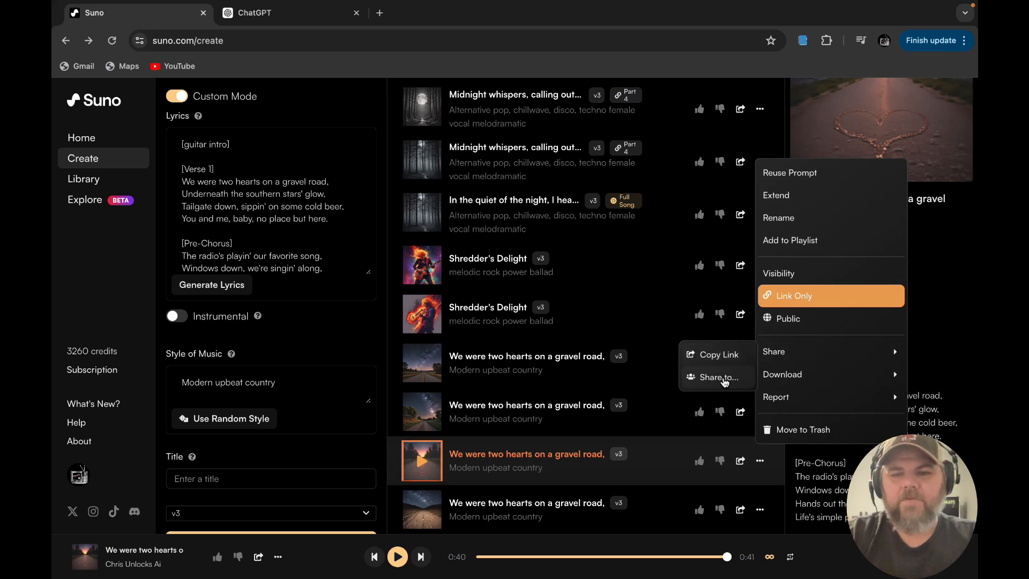
mouse_move(837, 372)
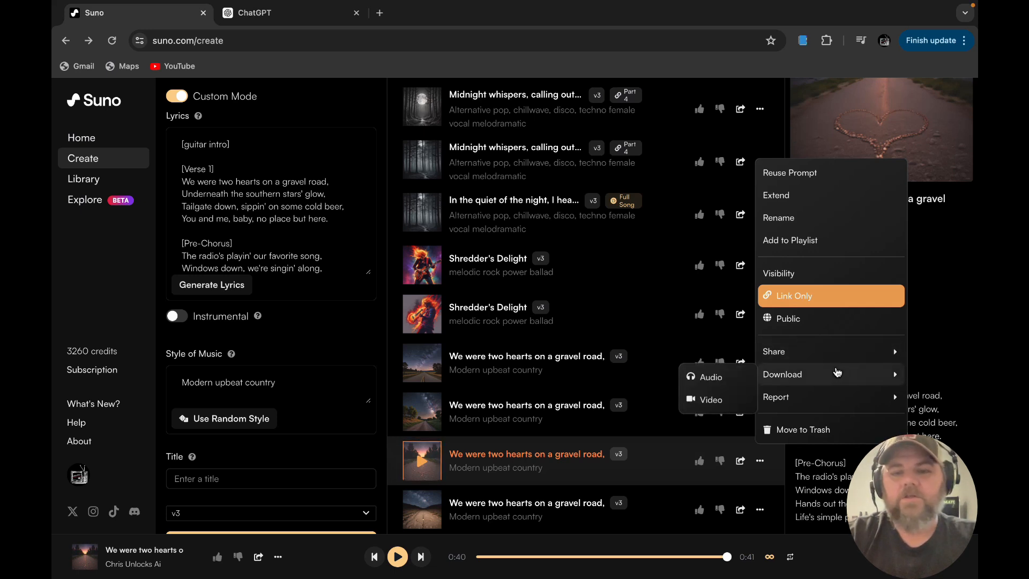
mouse_move(820, 399)
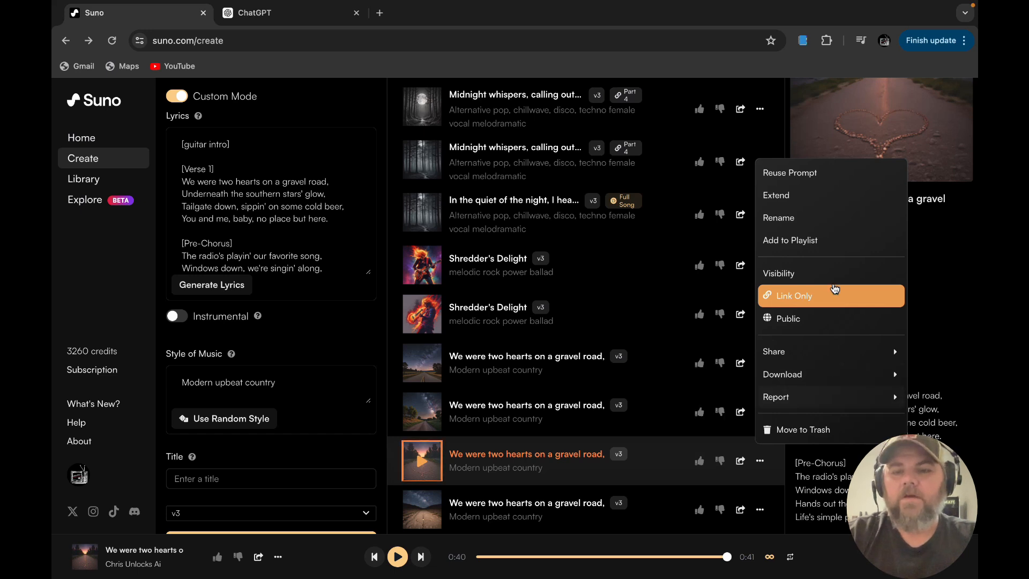
left_click(787, 202)
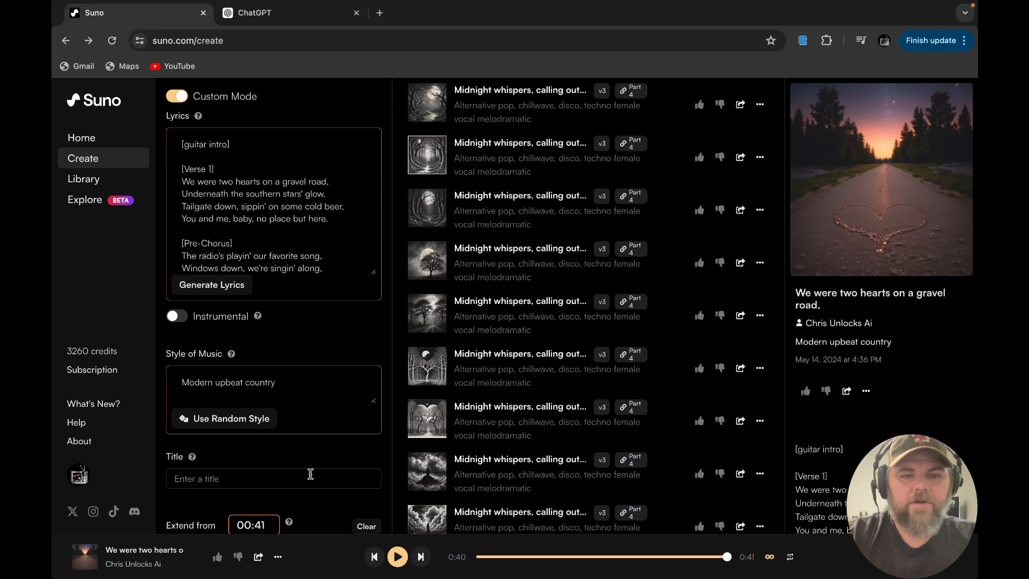
Examine the extension settings for the third gravel road version and open its Extend from time for editing
scroll(310, 473, "down", 2)
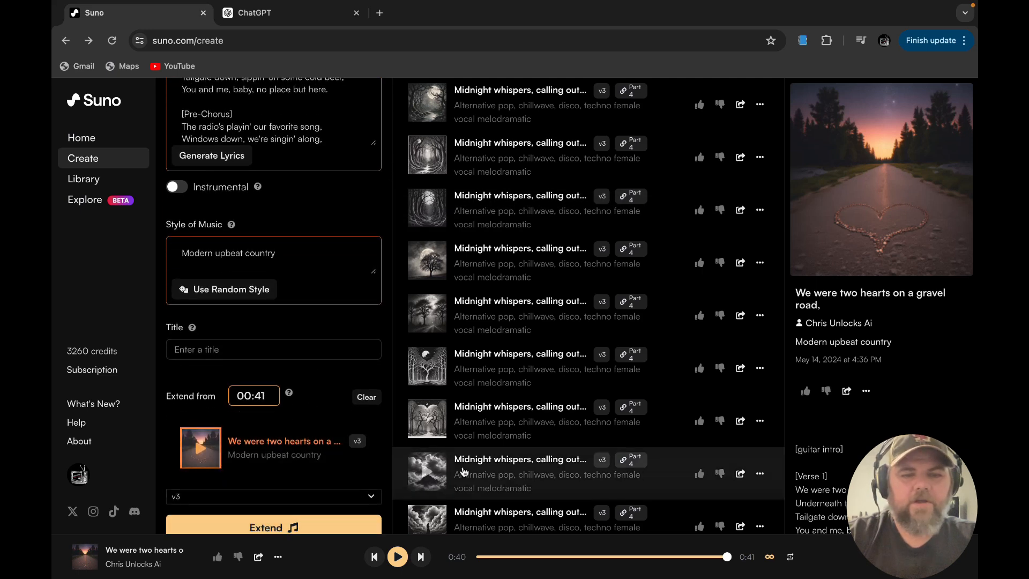
scroll(464, 472, "down", 5)
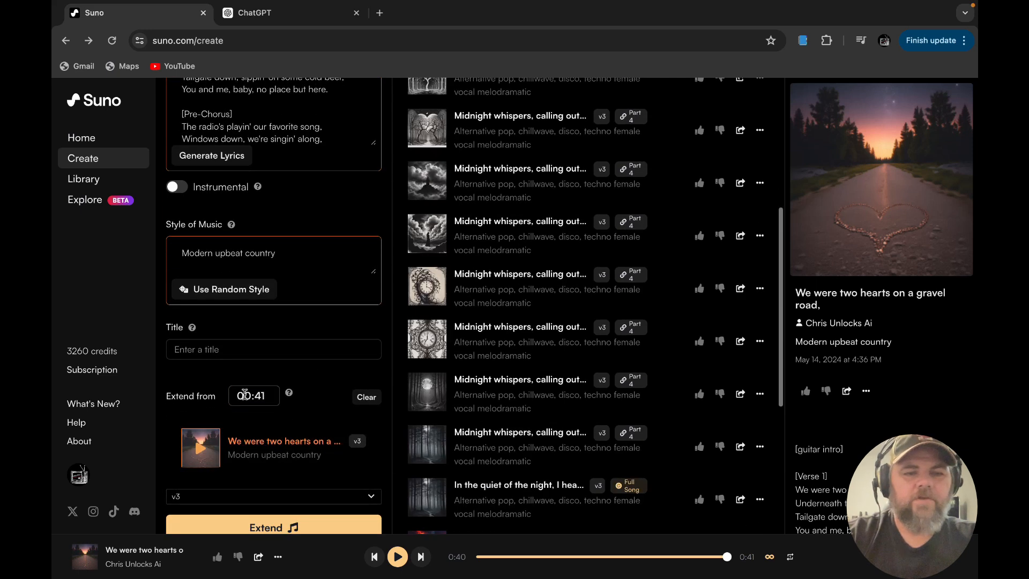
left_click(273, 399)
scroll(529, 486, "down", 5)
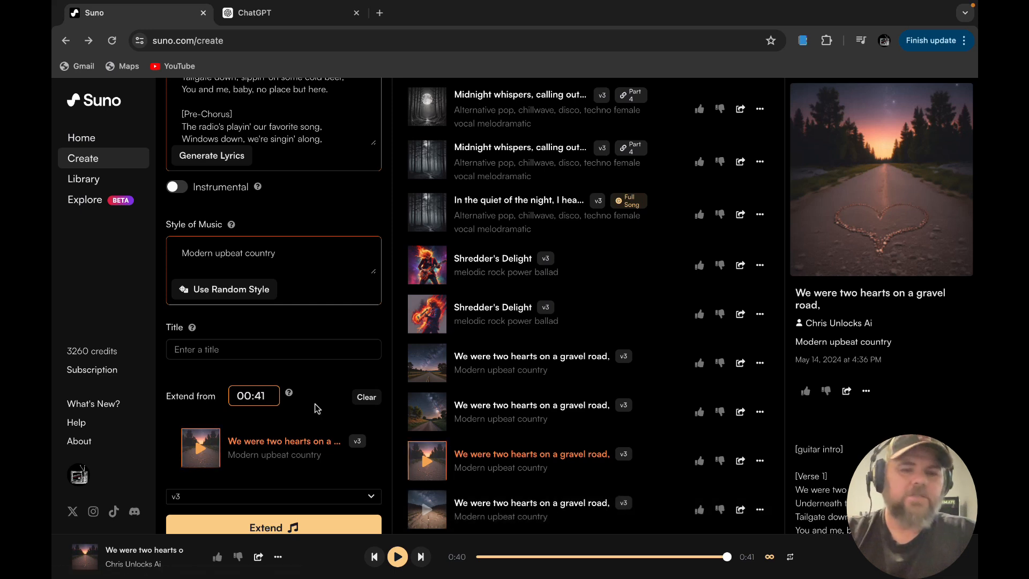
left_click(267, 398)
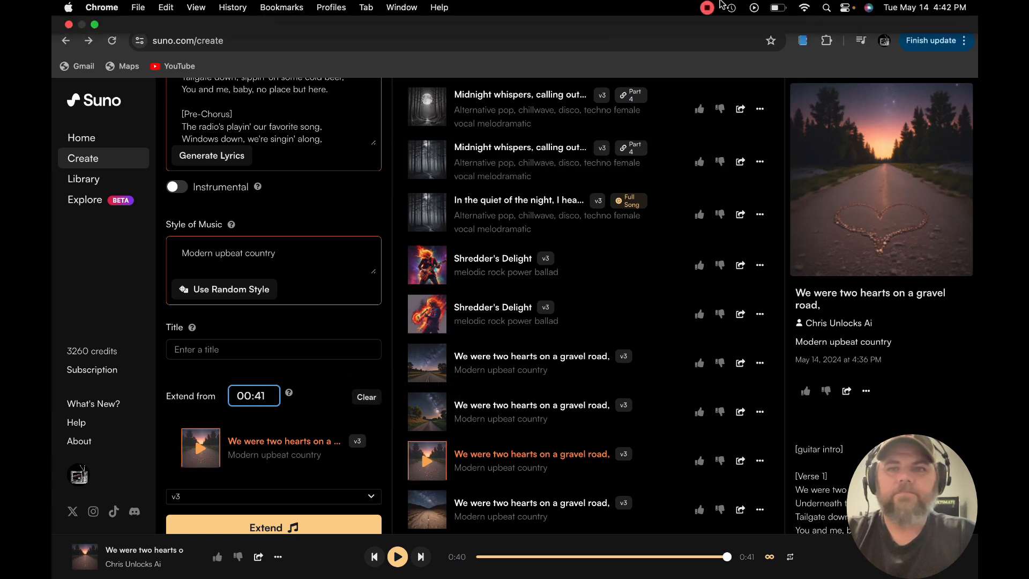
left_click(708, 7)
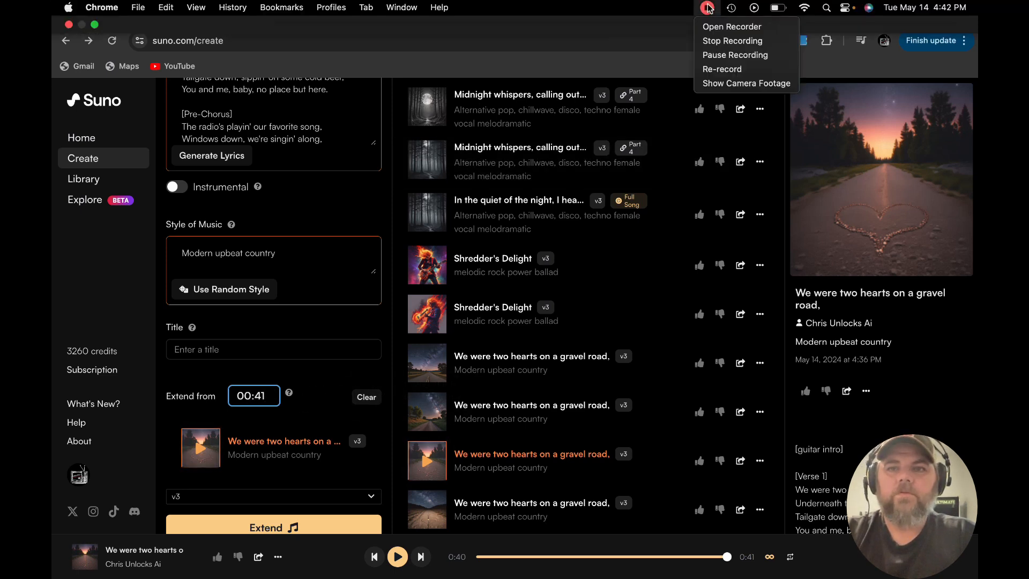
left_click(732, 55)
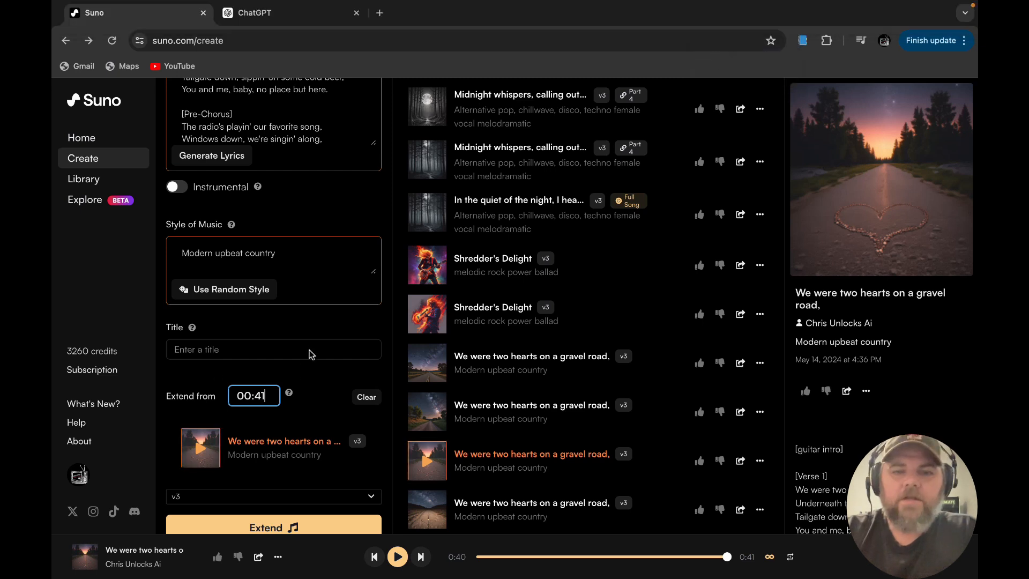
Clear the guitar intro, Verse 1 and Pre-Chorus from the extension's lyrics
scroll(369, 348, "up", 3)
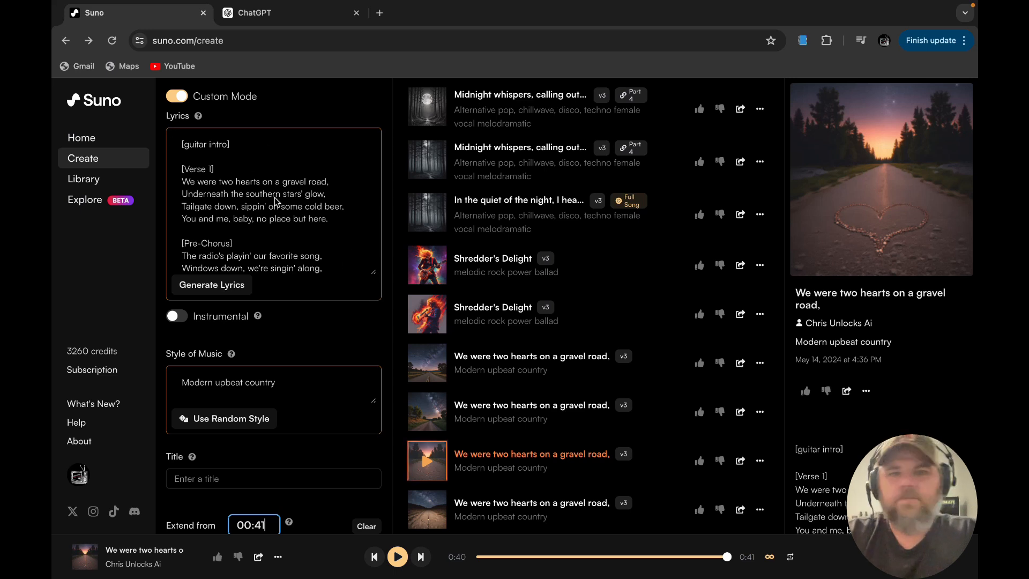
left_click(180, 145)
left_click_drag(201, 144, 347, 276)
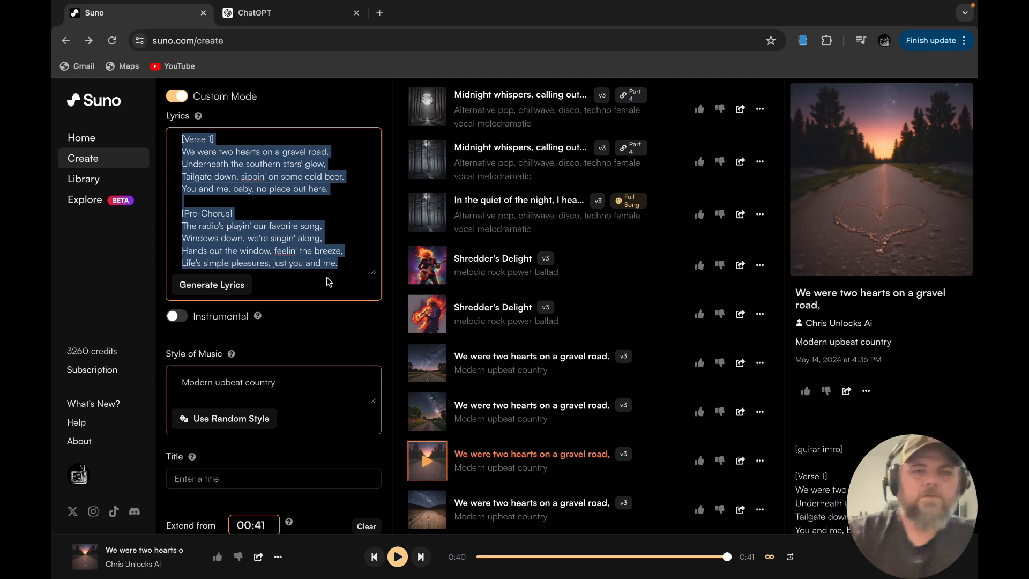
key("BackSpace")
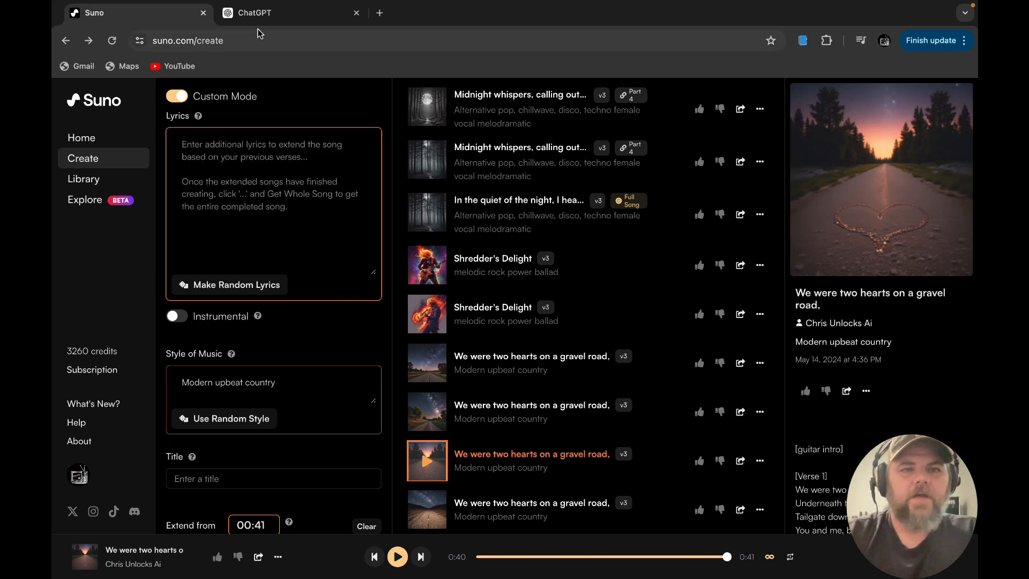
Switch to the ChatGPT conversation and locate Verse 2 in the "Backroad Nights" lyrics
left_click(274, 16)
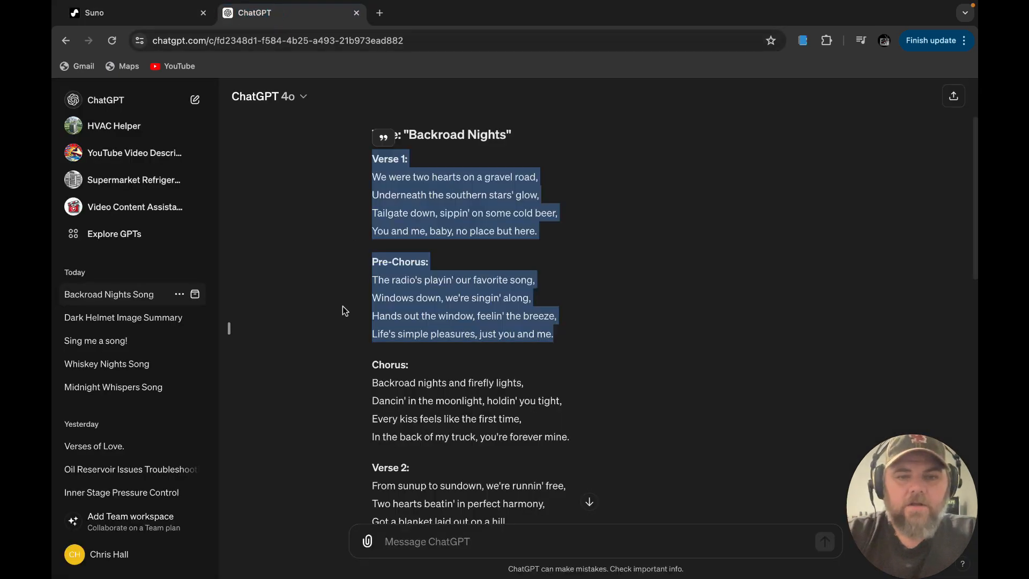
scroll(343, 307, "down", 2)
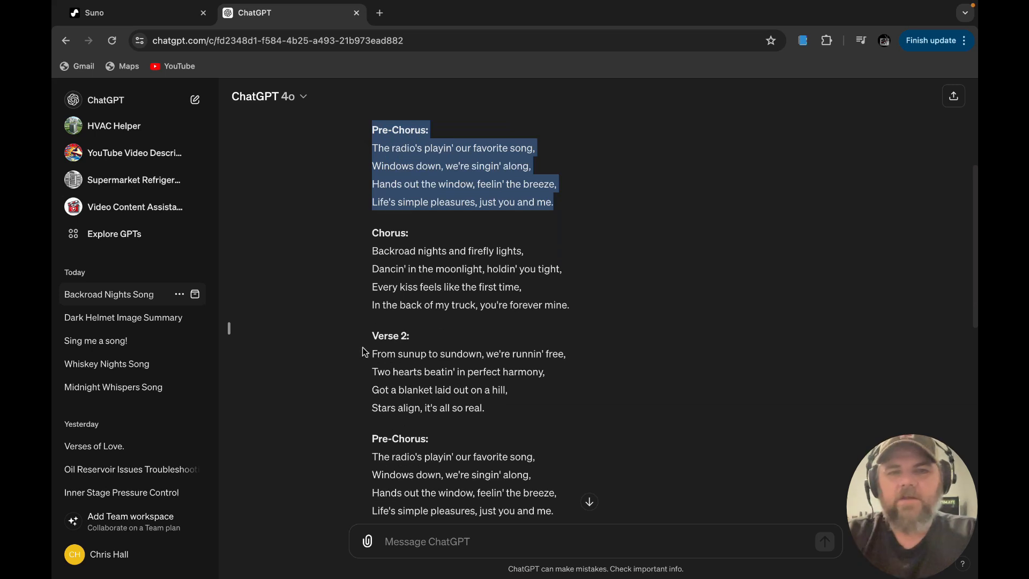
scroll(359, 351, "down", 1)
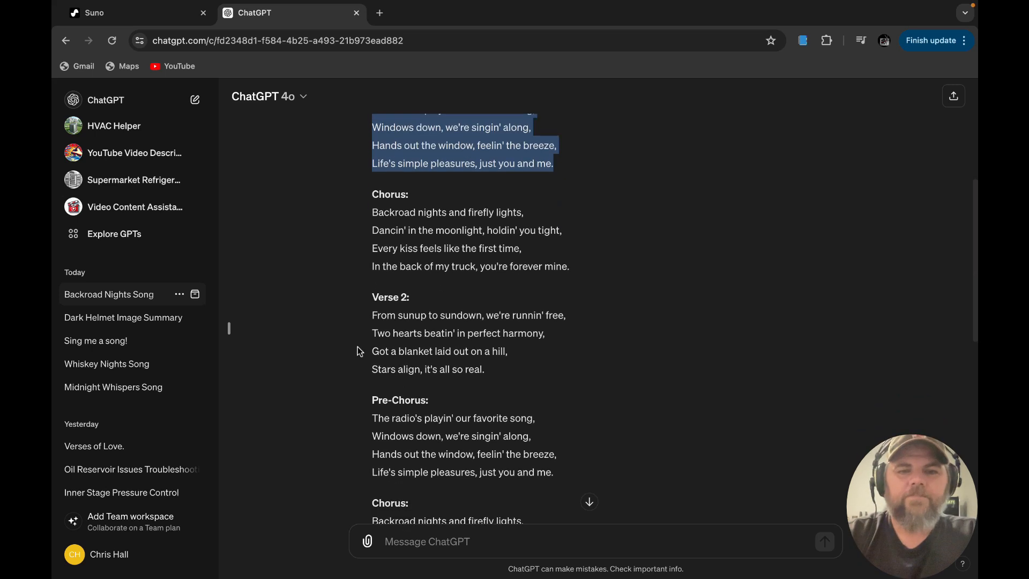
left_click(365, 298, "shift")
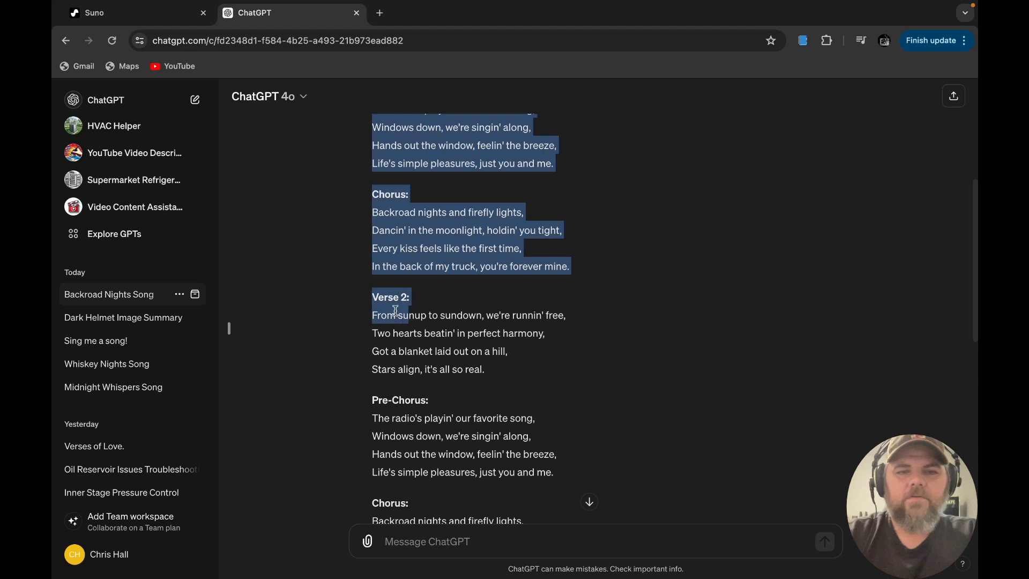
left_click(355, 311)
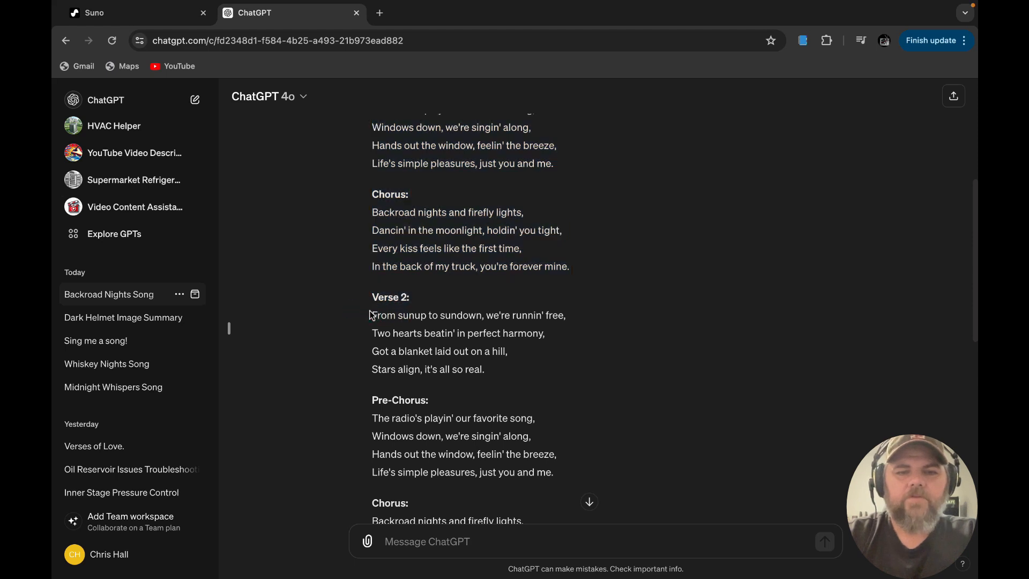
left_click_drag(369, 305, 540, 380)
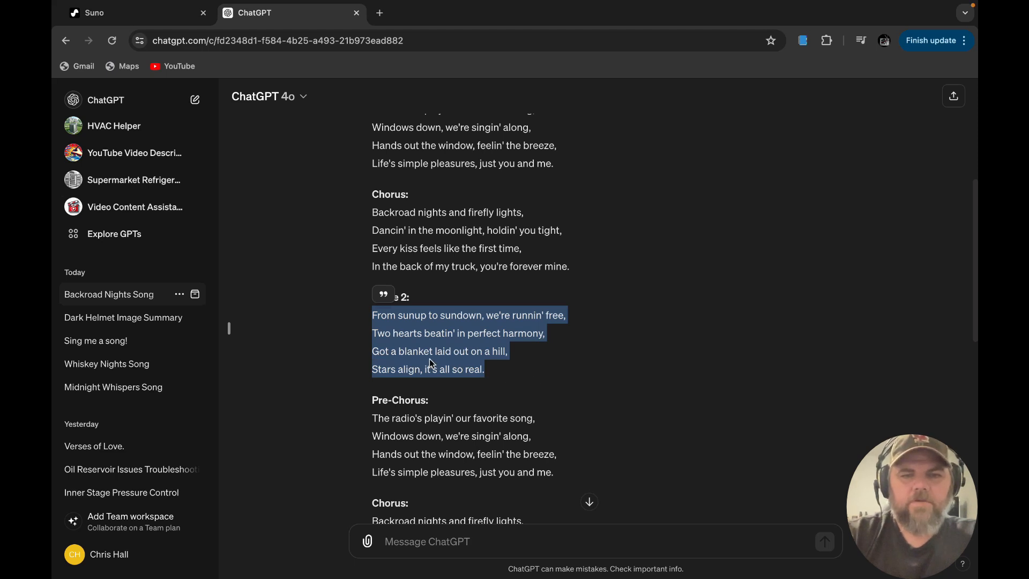
scroll(360, 318, "down", 1)
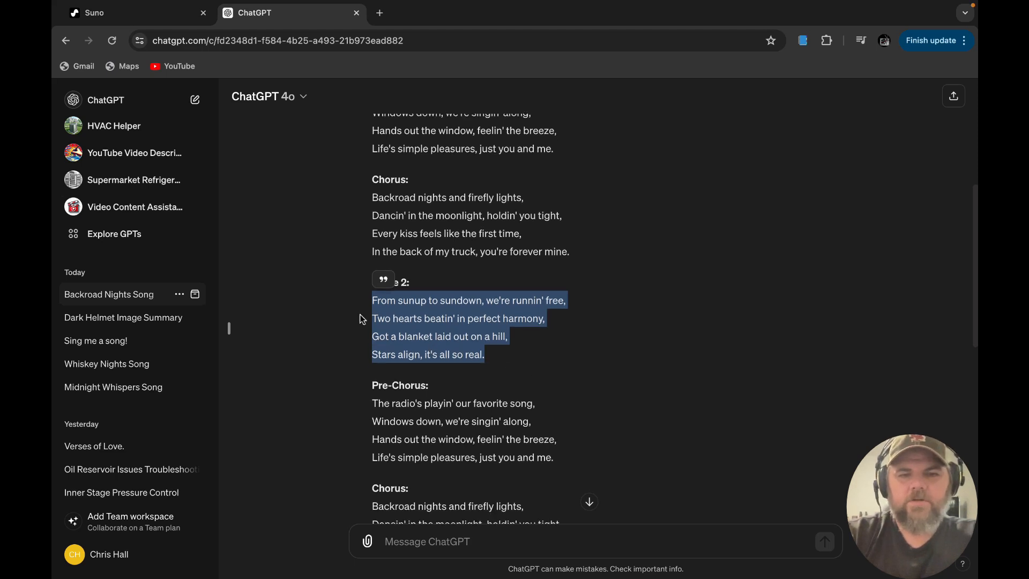
left_click(361, 317)
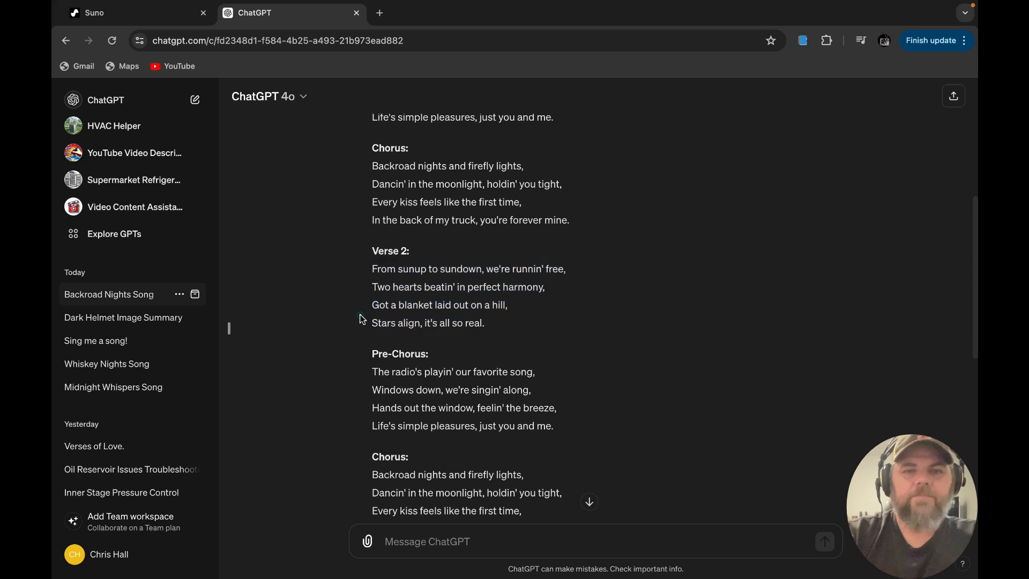
Copy Verse 2 and the Pre-Chorus that follows it from ChatGPT into the extension's lyrics in Suno
left_click_drag(370, 251, 567, 425)
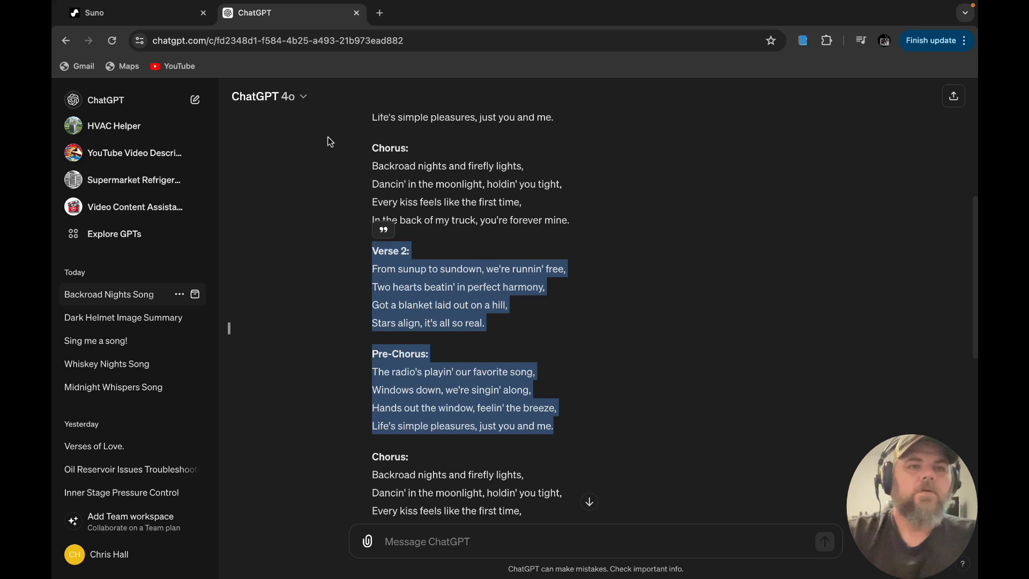
left_click(170, 12)
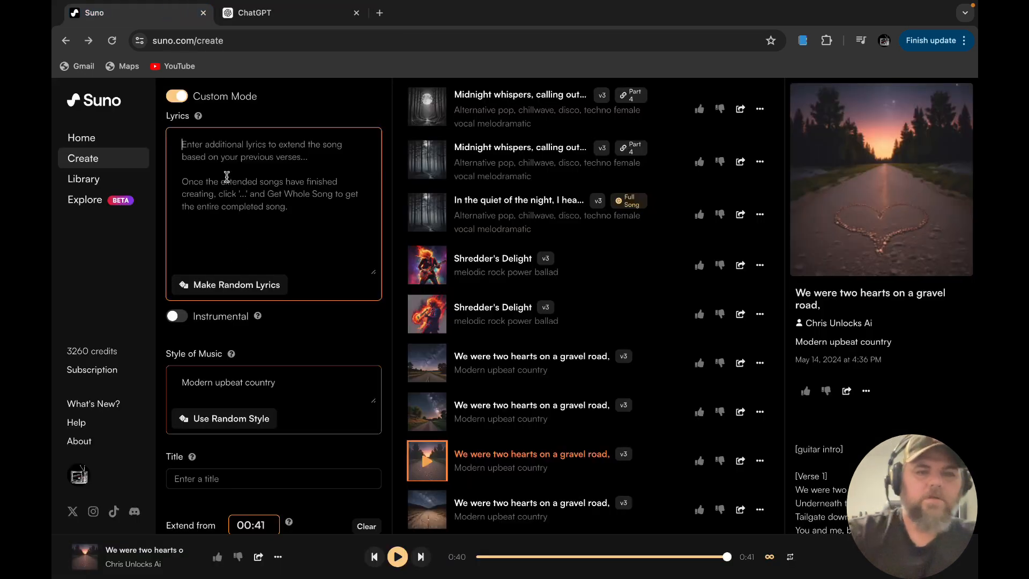
type("Verse 2: From sunup to sundown, we're runnin' free, Two hearts beatin' in perfect harmony, Got a blanket laid out on a hill. Stars align, it's all so real.  Pre-Chorus: The radio's playin' our favorite song, Windows down, we're singin' along, Hands out the window, feelin' the breeze, Life's simple pleasures, just you and me.")
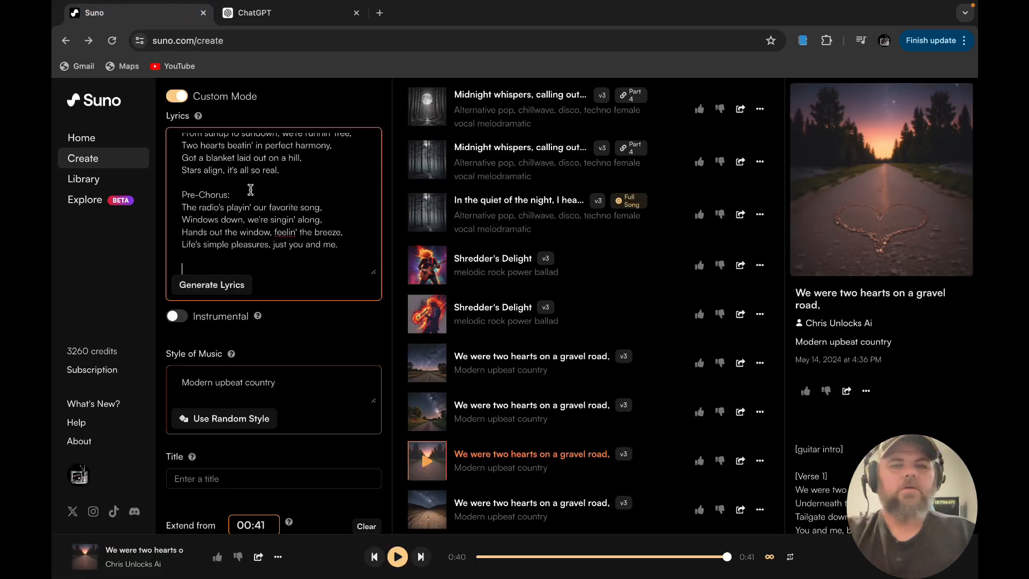
scroll(250, 190, "up", 1)
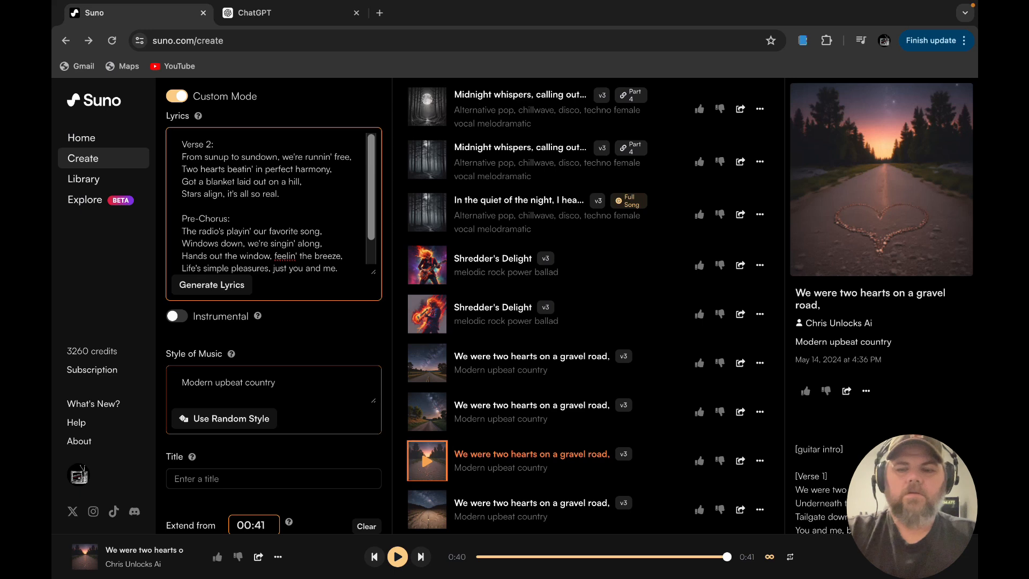
Reformat the Verse 2 heading in the lyrics as the bracketed tag "[Verse 2]"
left_click(213, 143)
type("]")
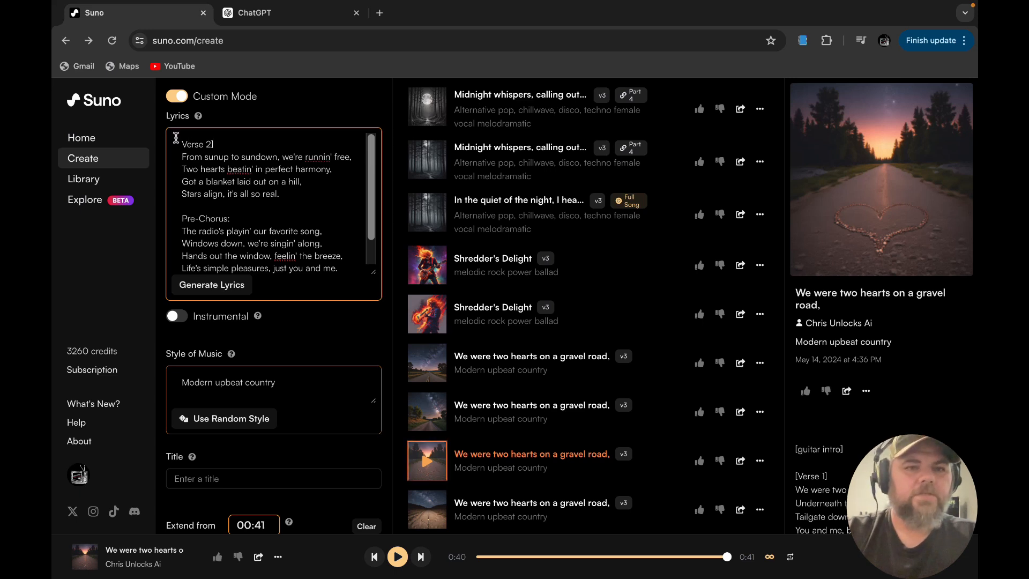
left_click(182, 143)
type("[")
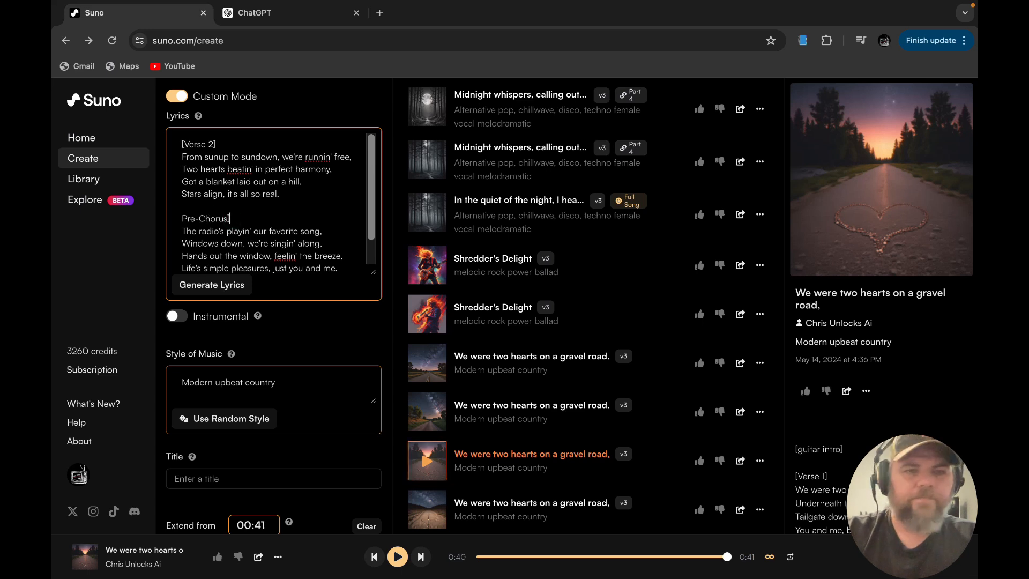
Reformat the Pre-Chorus heading as the bracketed tag "[Pre-Chorus]" and expand the verse tag to "[soft Verse 2]"
left_click(181, 215)
type("[")
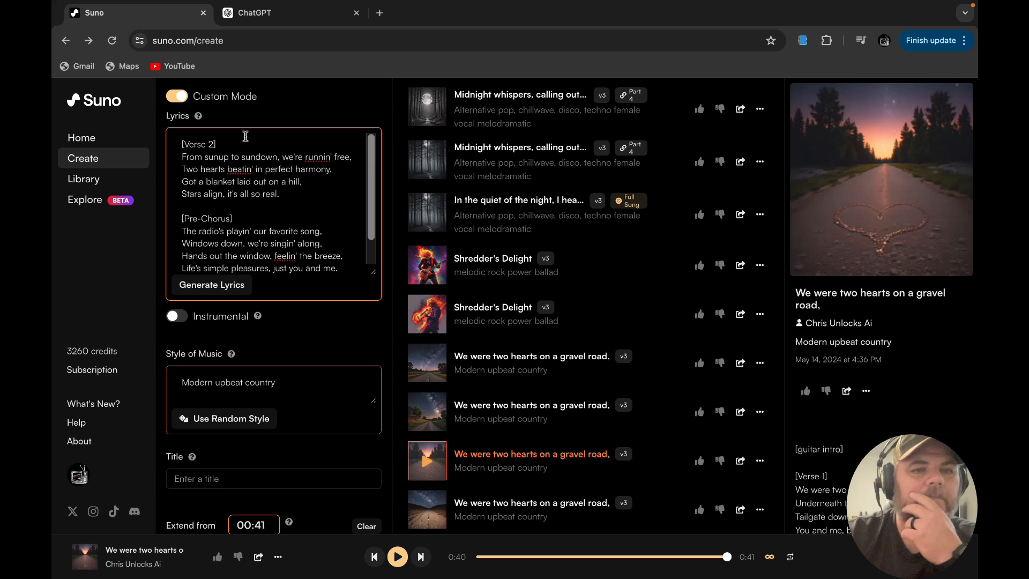
left_click(184, 144)
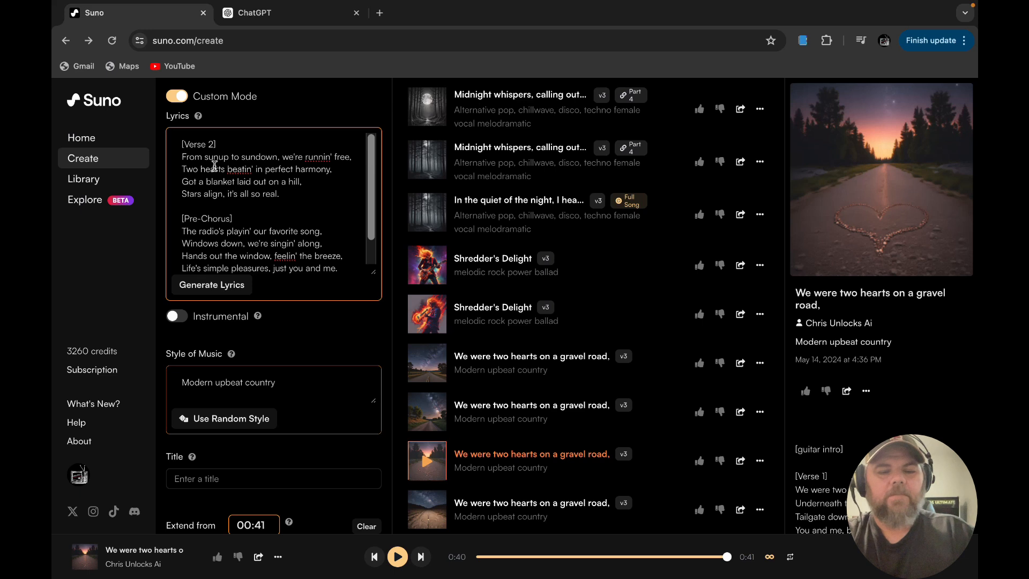
type("soft")
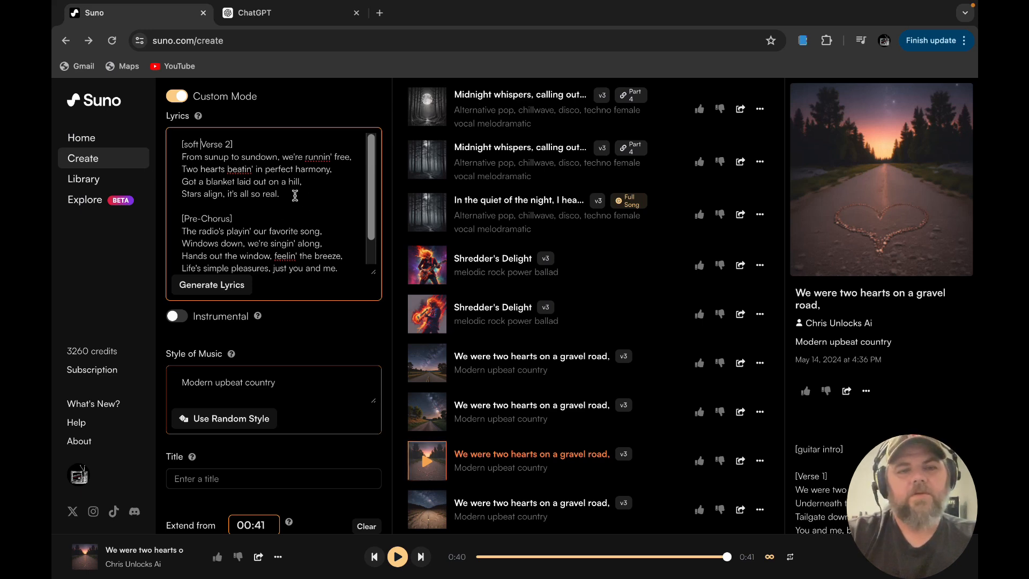
Add the line "[spoken] (so real)" directly below "Stars align, it's all so real." in the Verse 2 lyrics
scroll(295, 195, "down", 1)
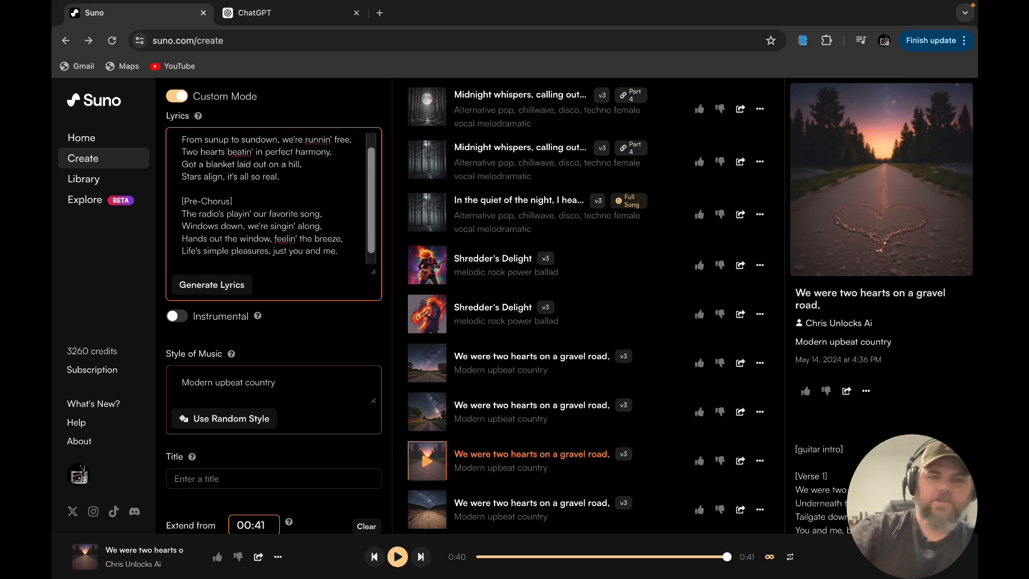
key("Return")
type("[")
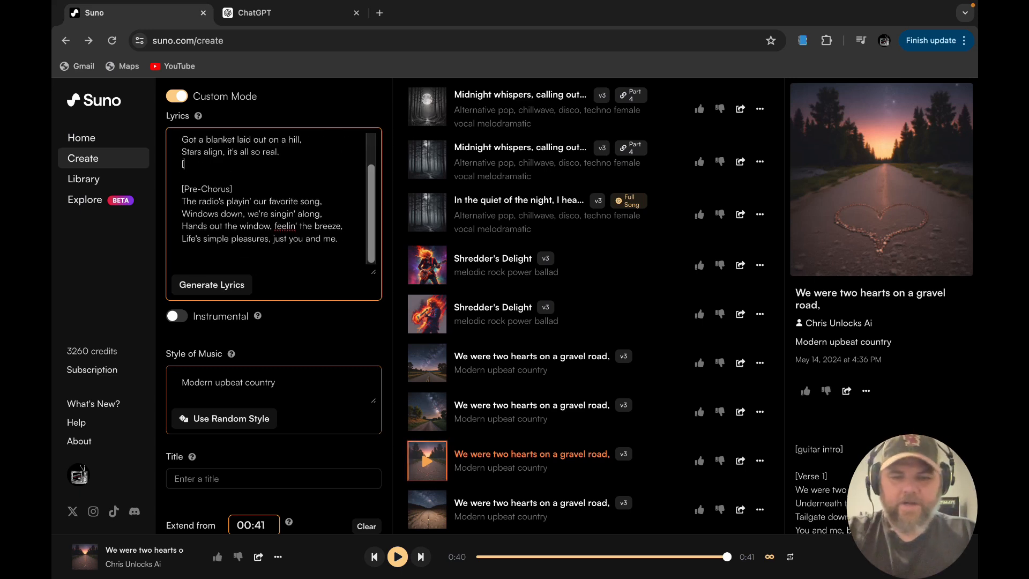
type("spoken")
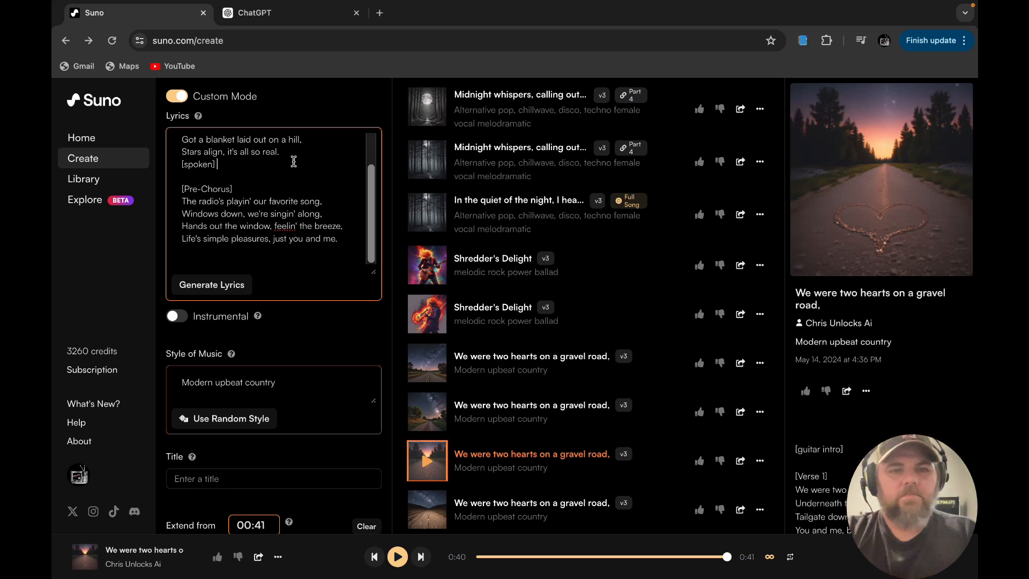
type("9")
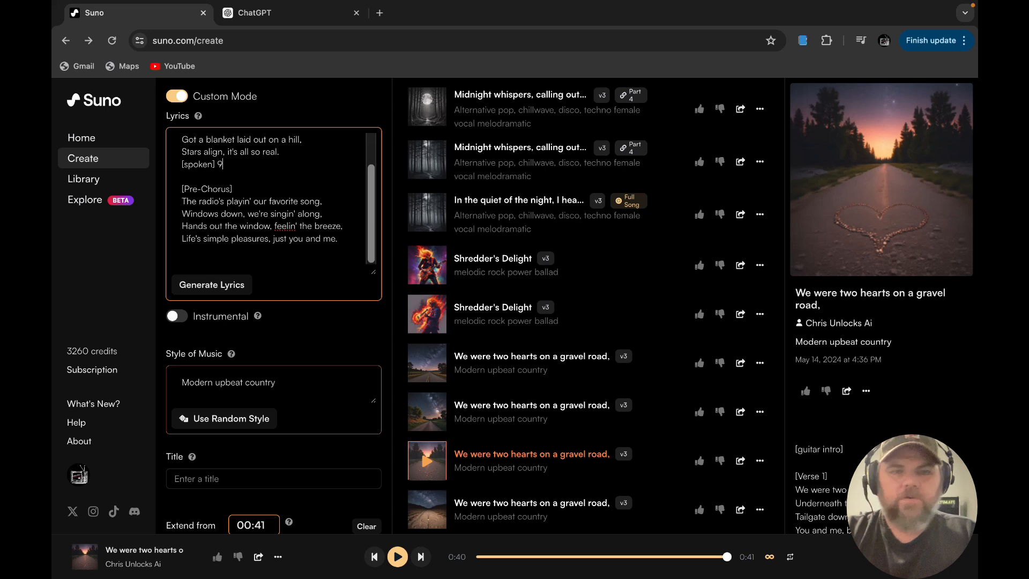
key("BackSpace")
key("BackSpace")
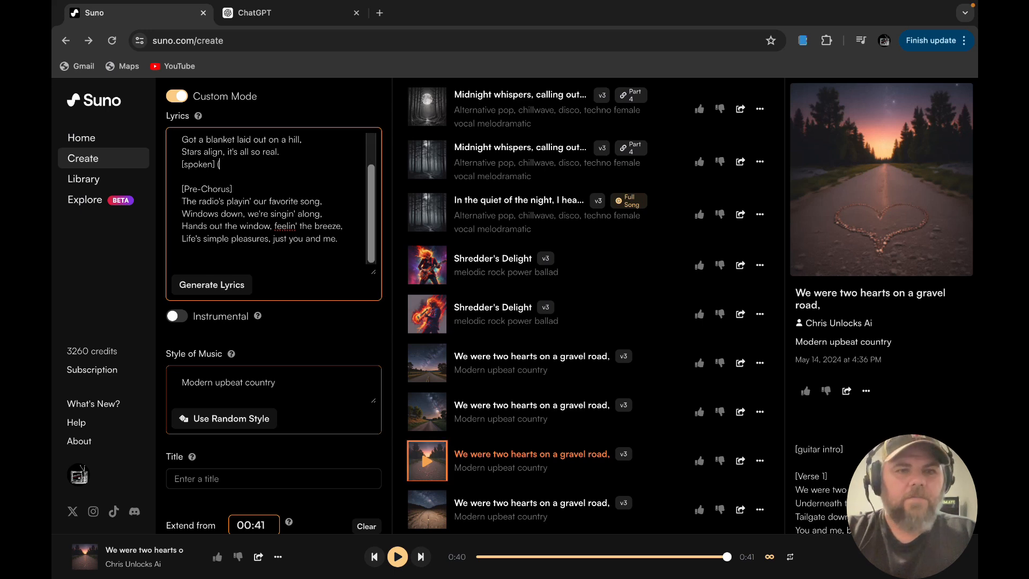
type("(so")
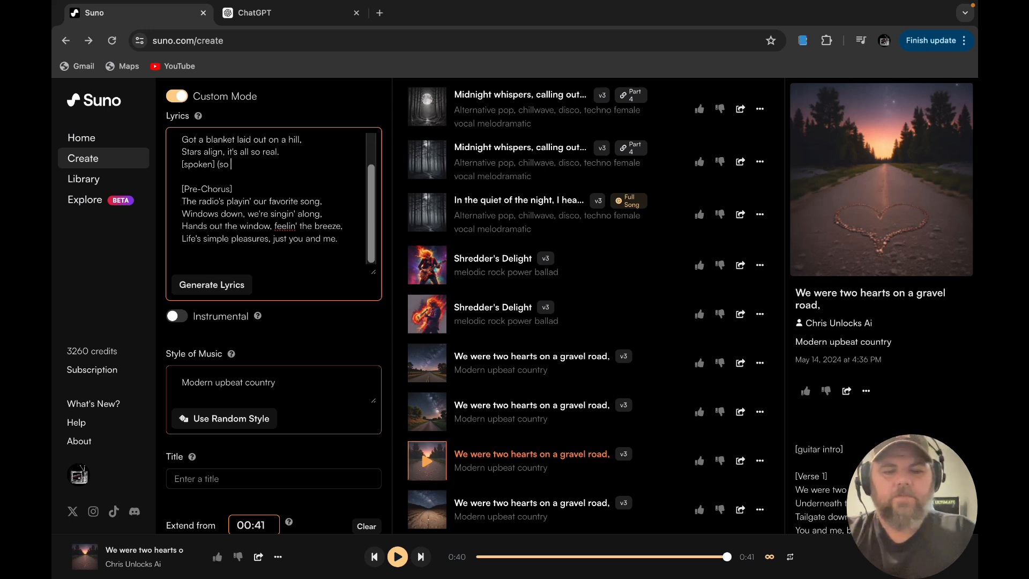
type(" real")
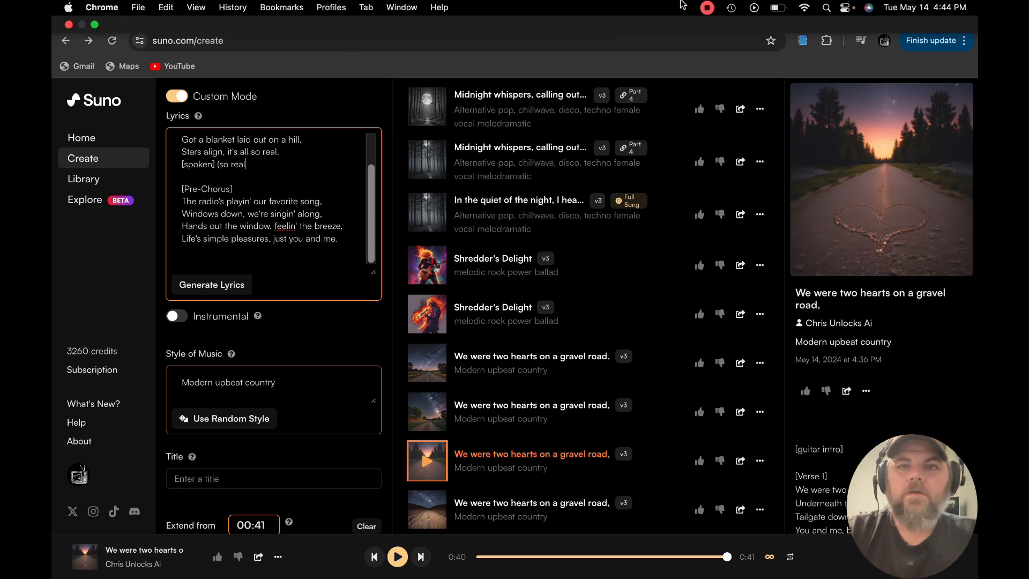
left_click(705, 8)
left_click(735, 55)
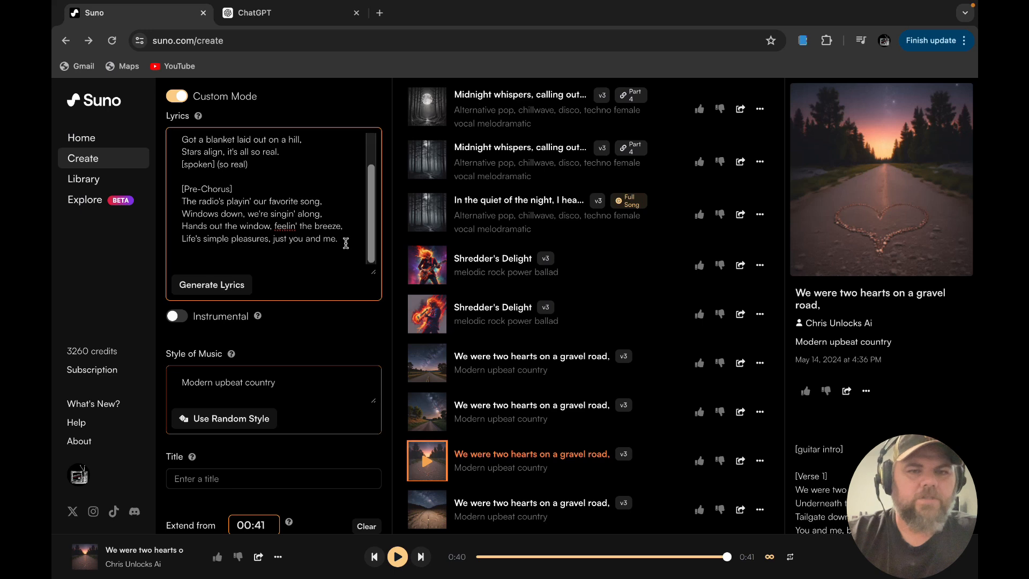
Add the tags "[Break] [Stop]" on a separate line after the Pre-Chorus at the end of the lyrics
key("Return")
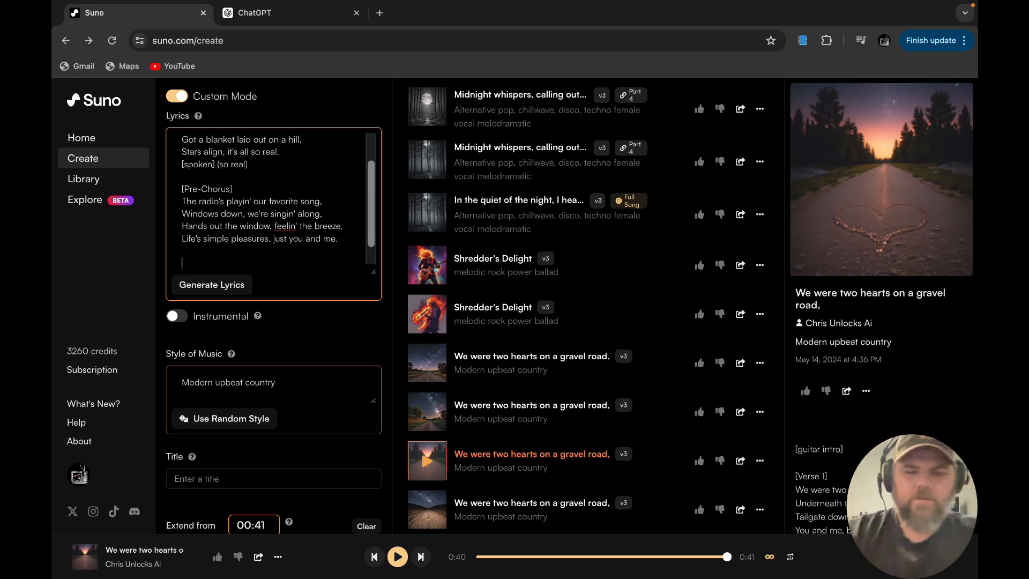
type("[")
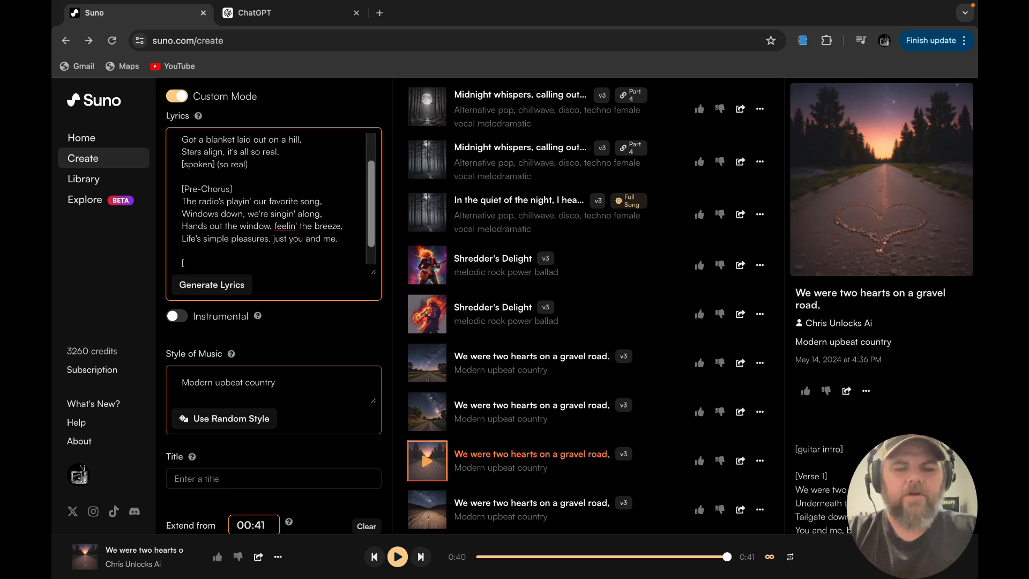
type("Brea")
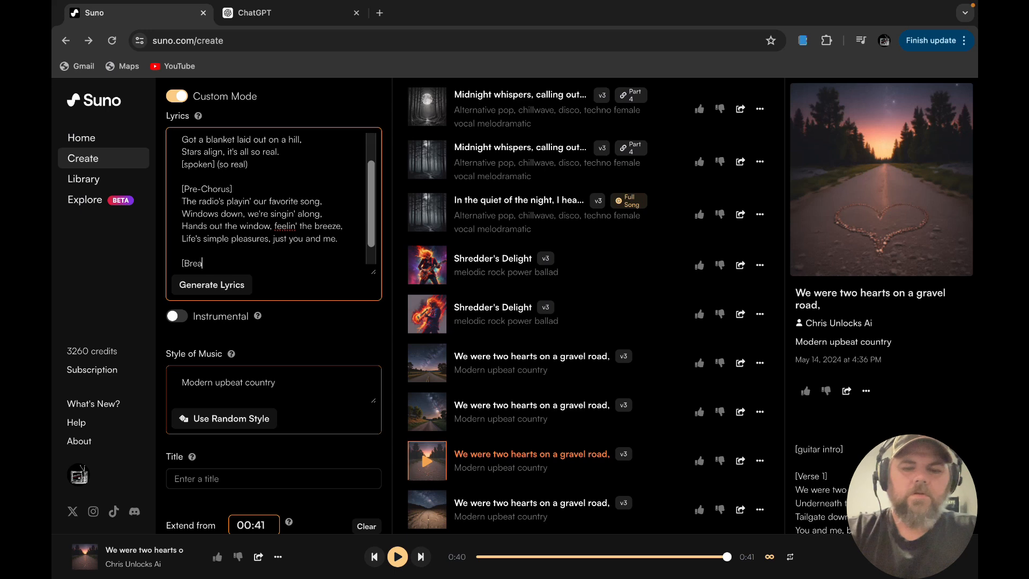
type("k]")
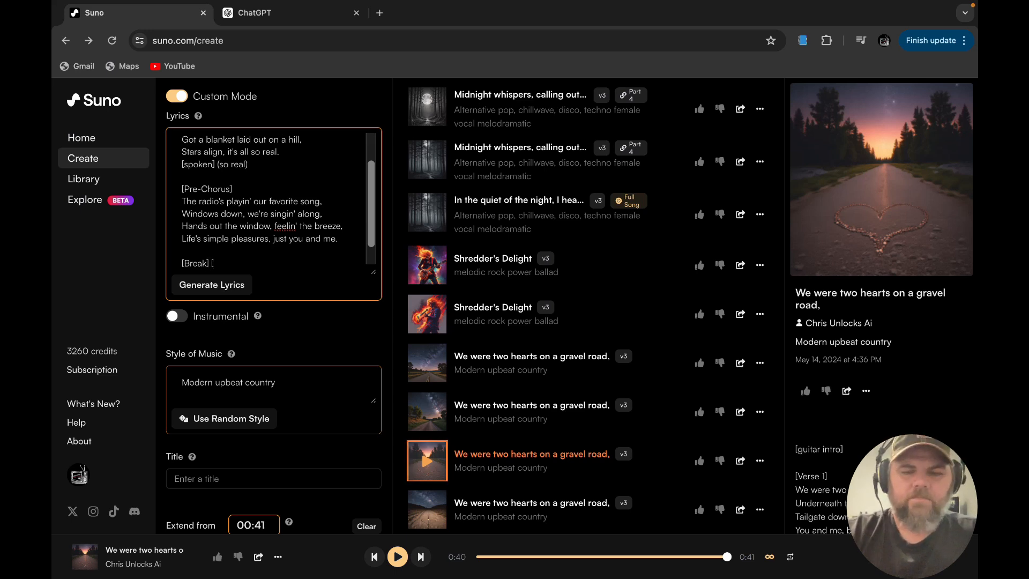
type(" [S")
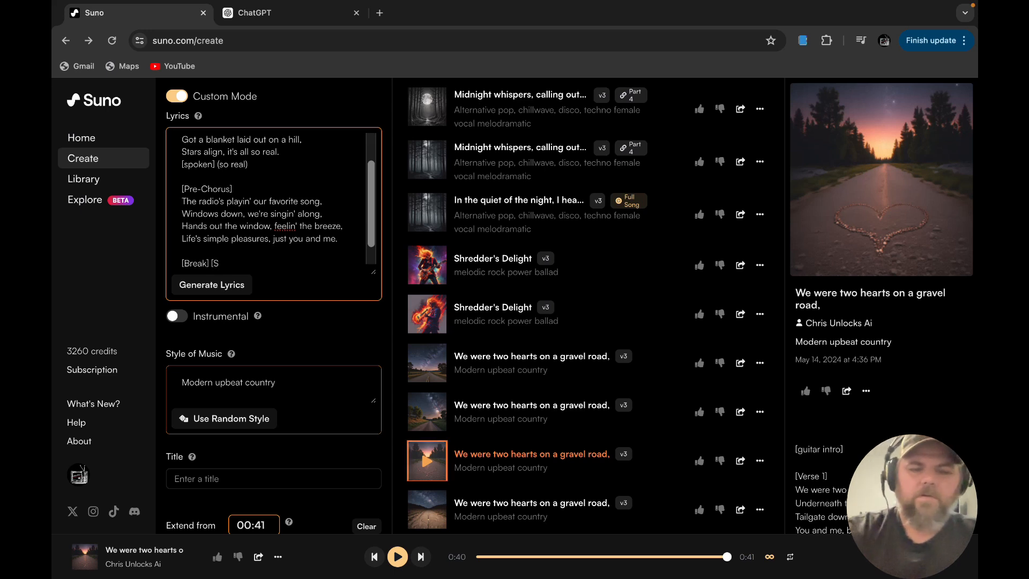
type("top")
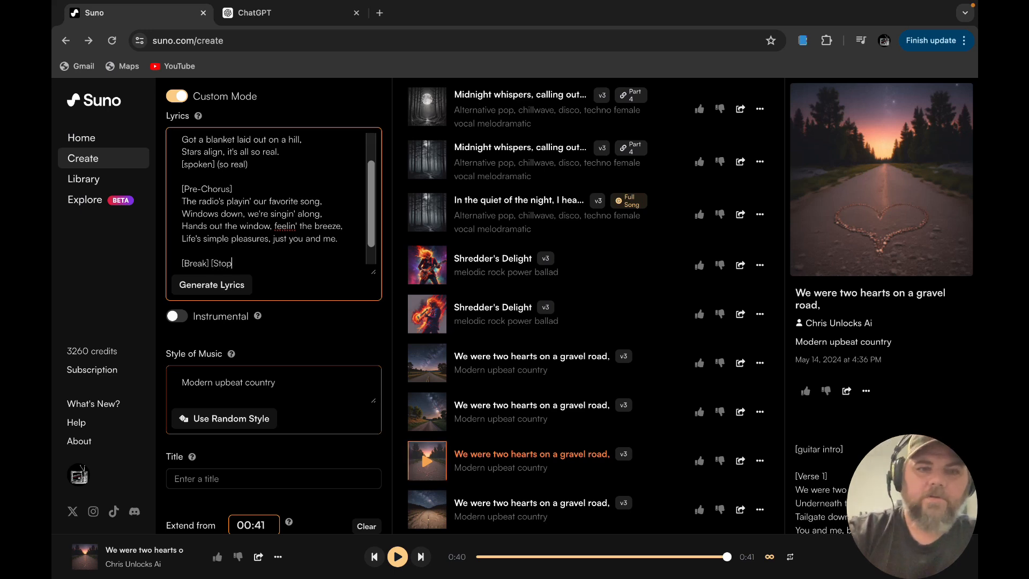
type("]")
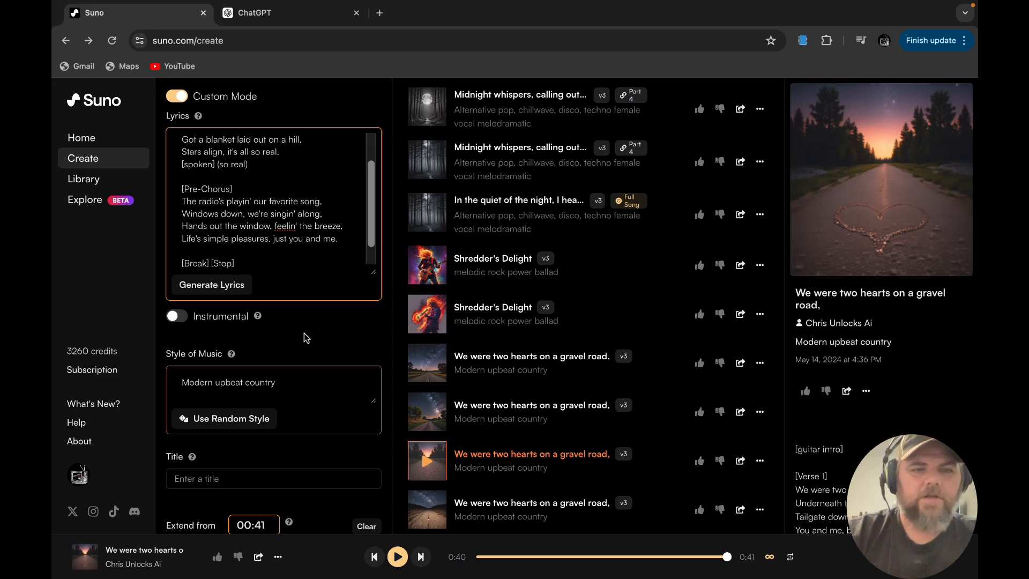
Generate the extension of the chosen "We were two hearts on a gravel road" version twice with the edited lyrics
scroll(303, 343, "down", 3)
left_click(323, 517)
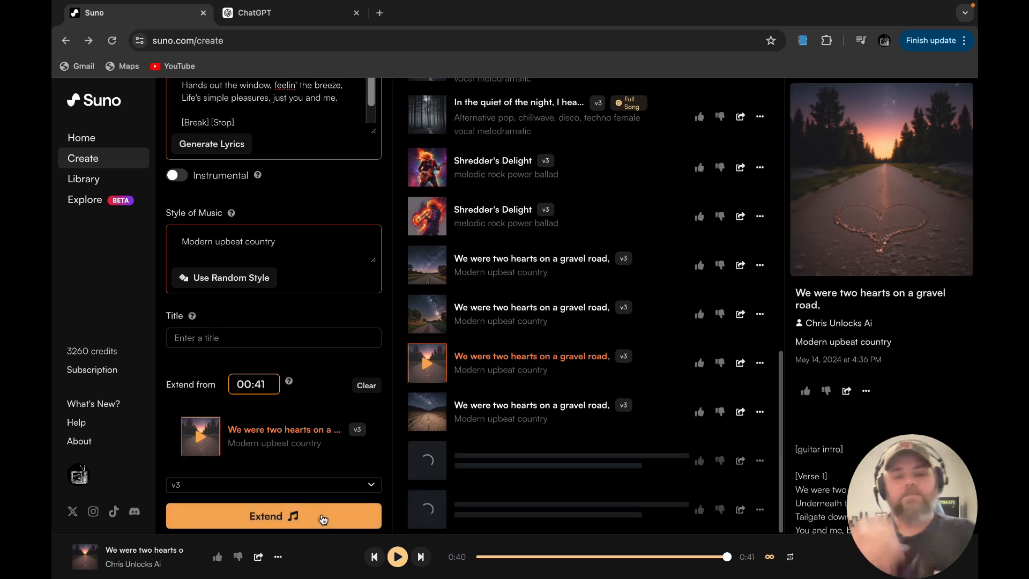
left_click(322, 518)
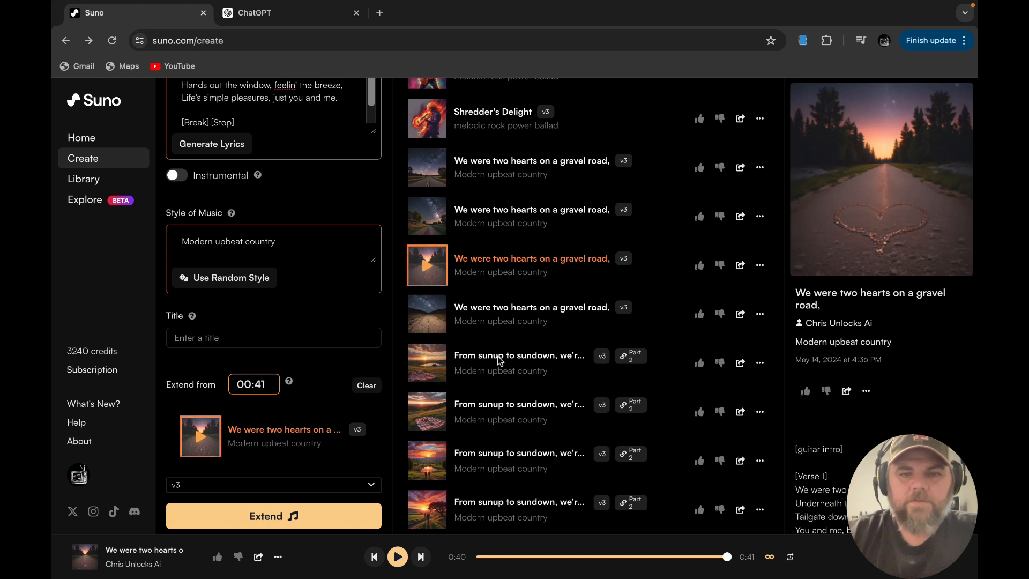
Listen to the first two "From sunup to sundown" Part 2 extensions while following their lyrics
left_click(421, 365)
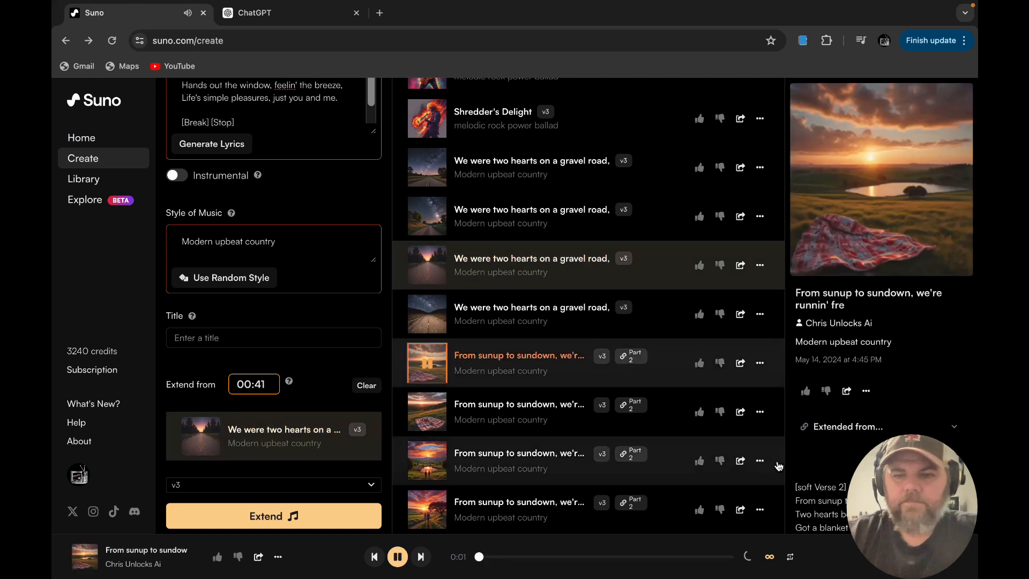
scroll(879, 477, "down", 2)
scroll(879, 306, "down", 1)
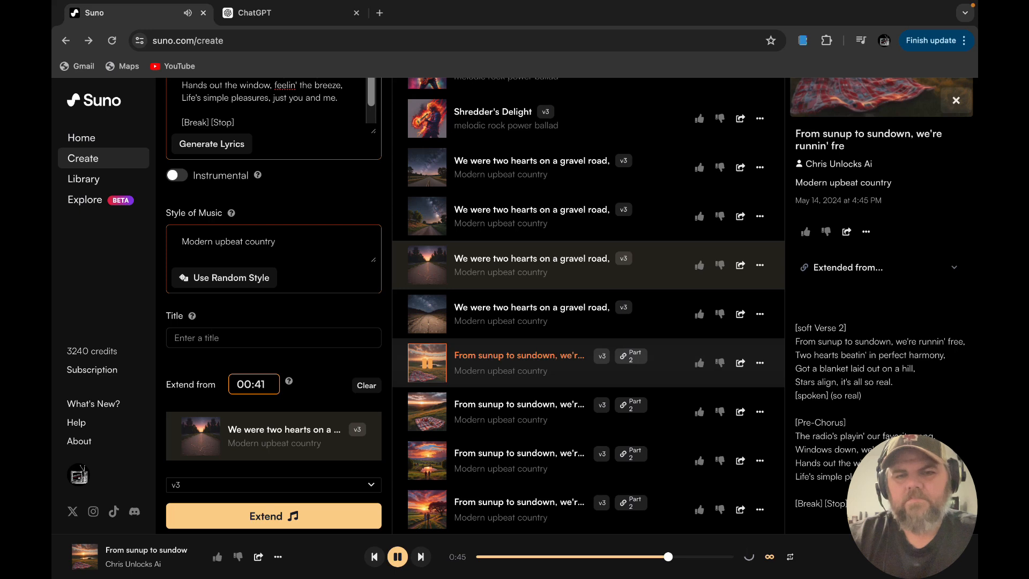
mouse_move(584, 559)
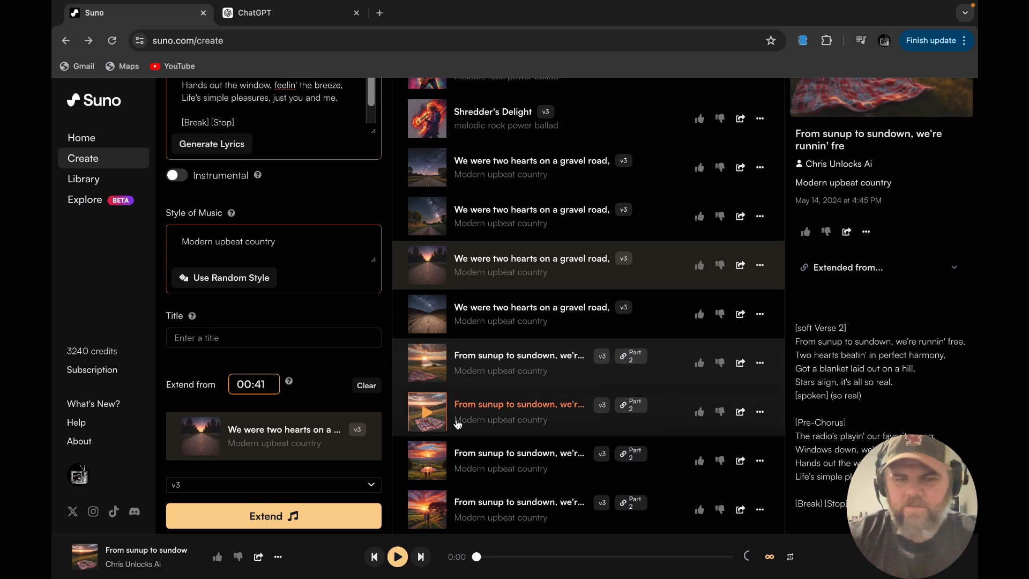
left_click(428, 413)
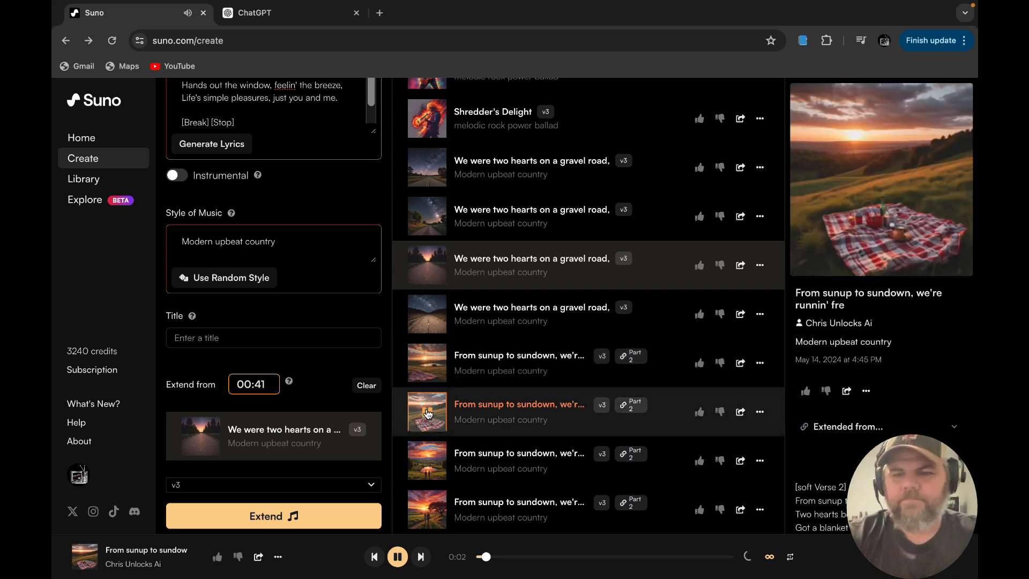
left_click(427, 414)
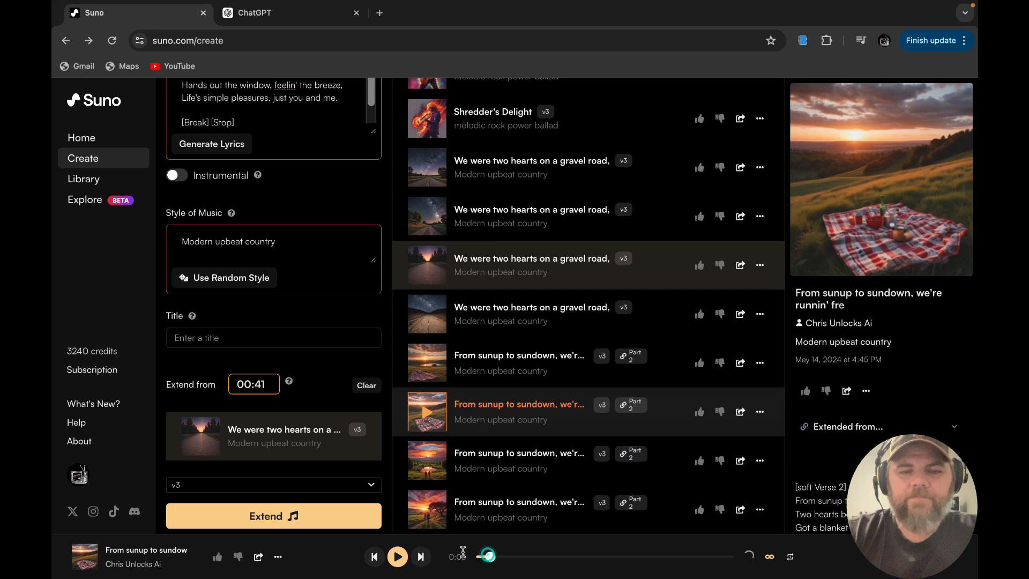
left_click(429, 411)
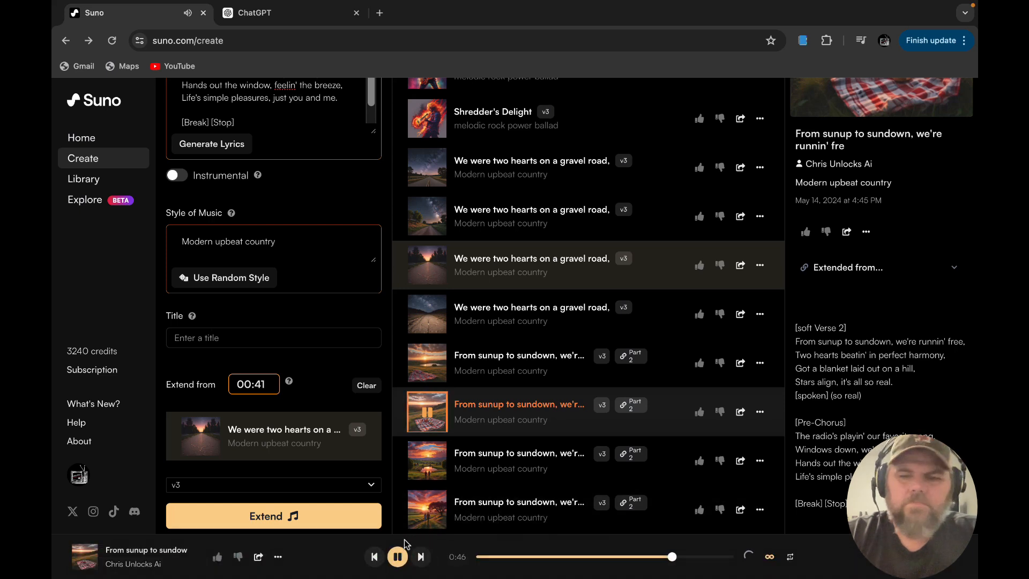
left_click(398, 558)
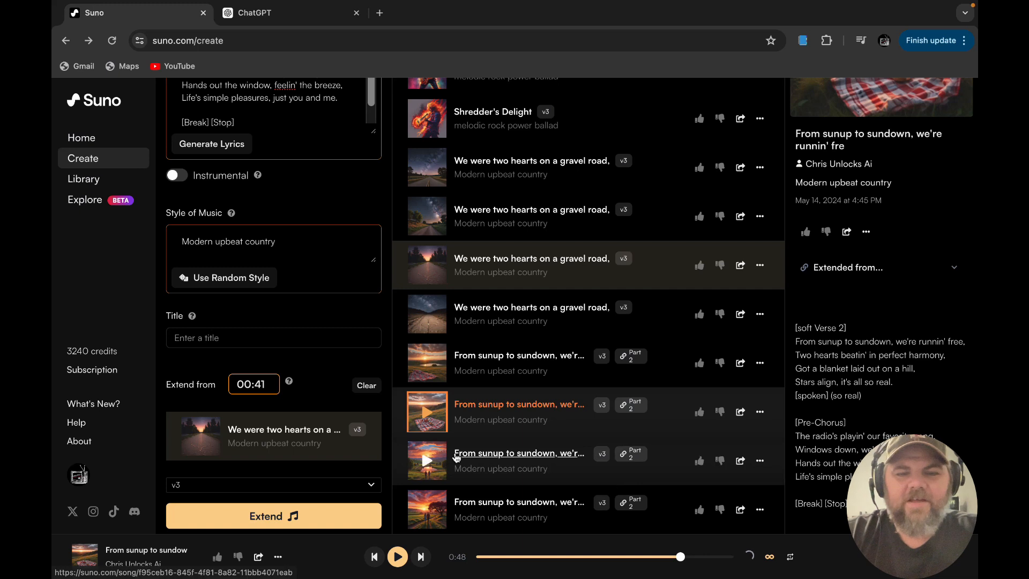
Listen to the third and fourth Part 2 extensions alongside their lyrics, and replay the third one to compare
left_click(430, 463)
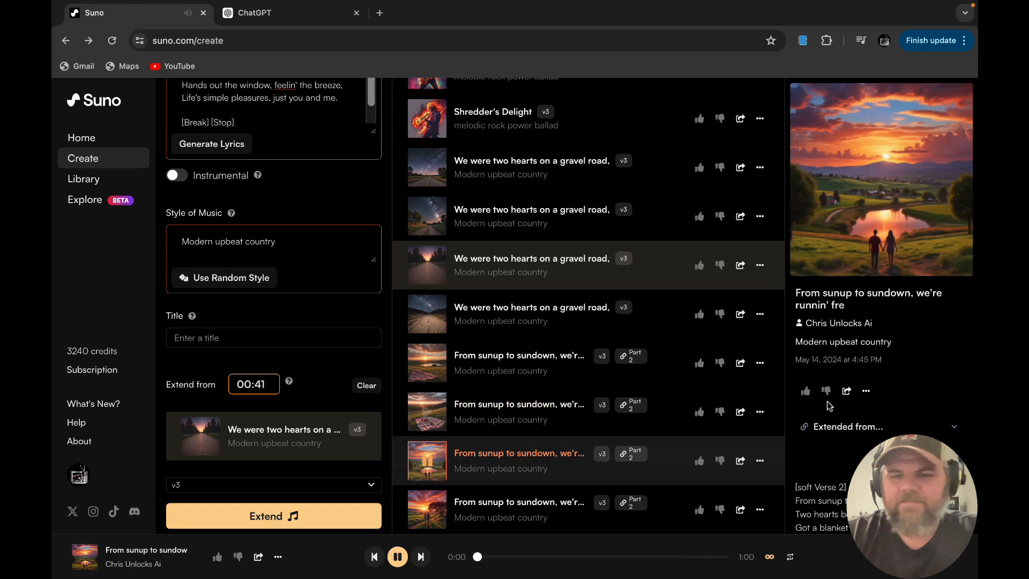
scroll(851, 468, "down", 2)
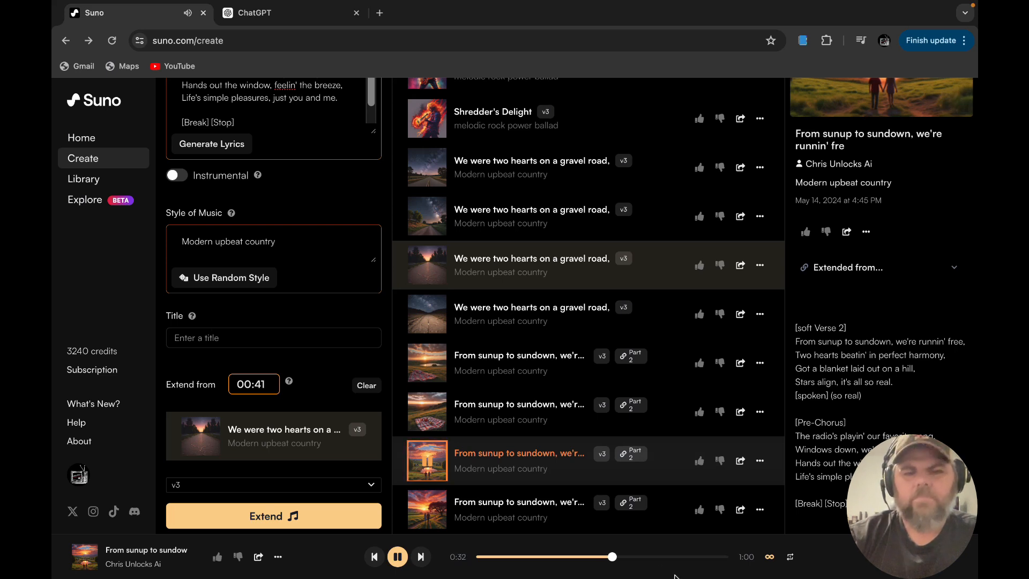
left_click(427, 461)
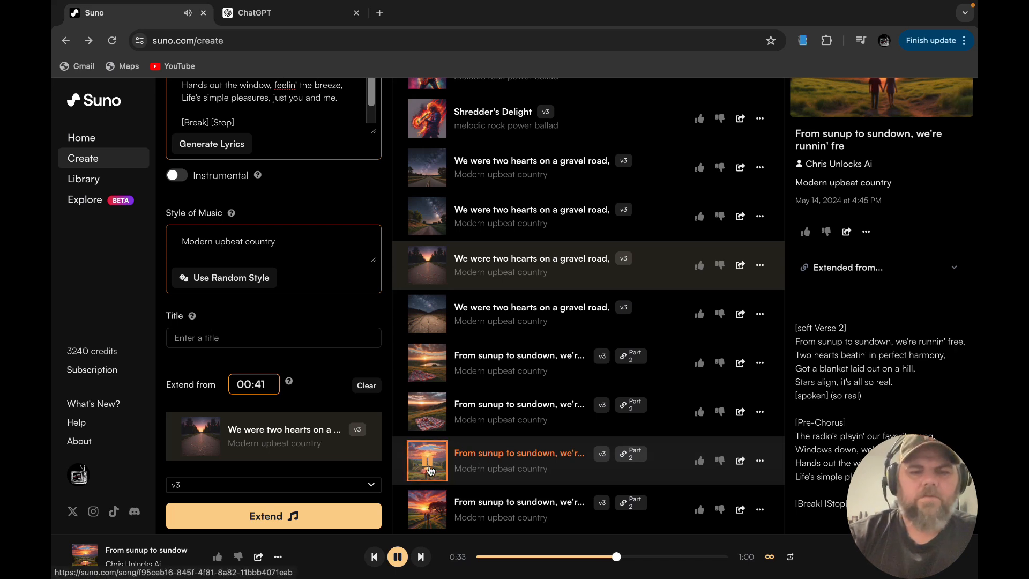
left_click(429, 512)
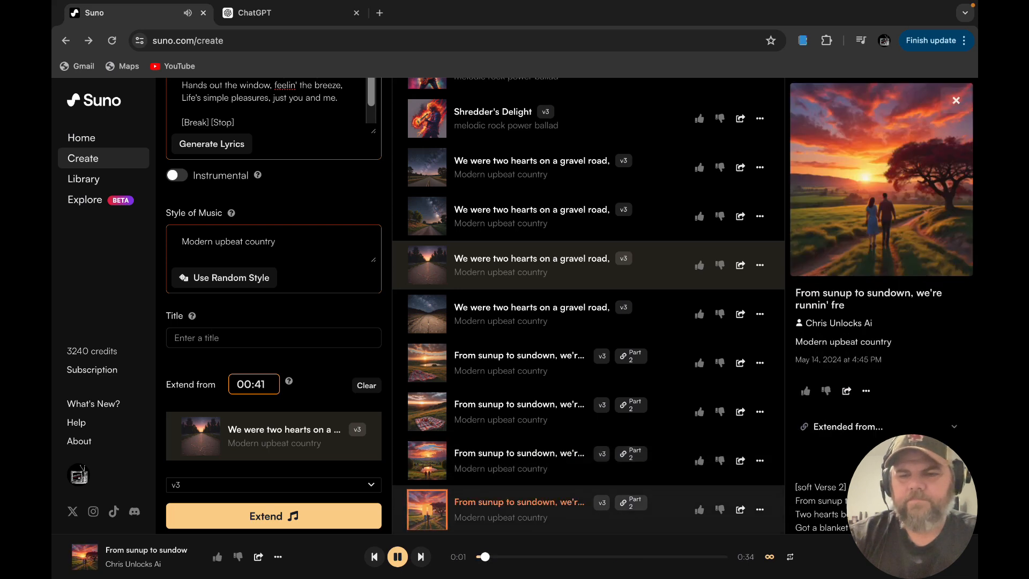
scroll(881, 306, "down", 3)
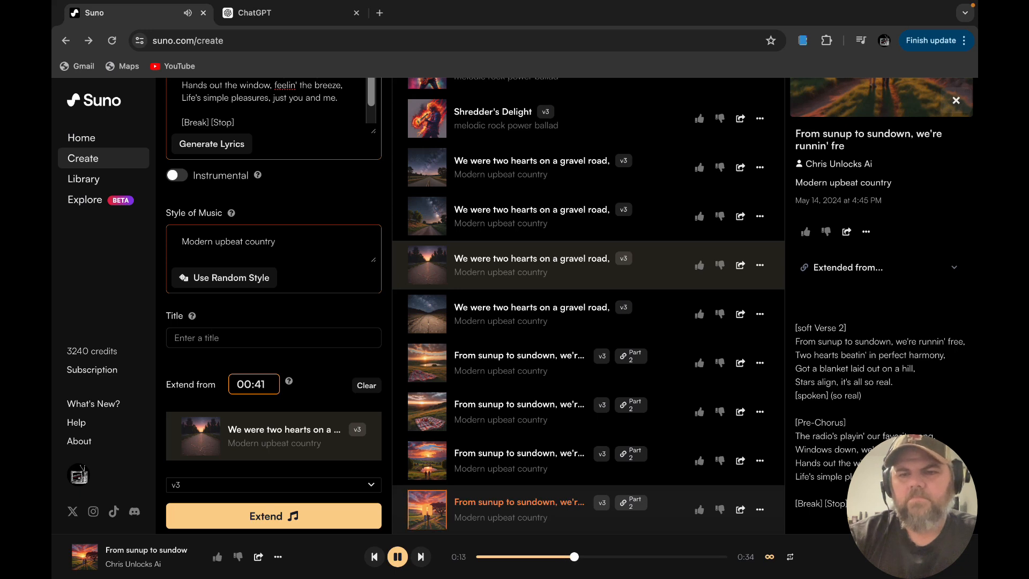
left_click(430, 517)
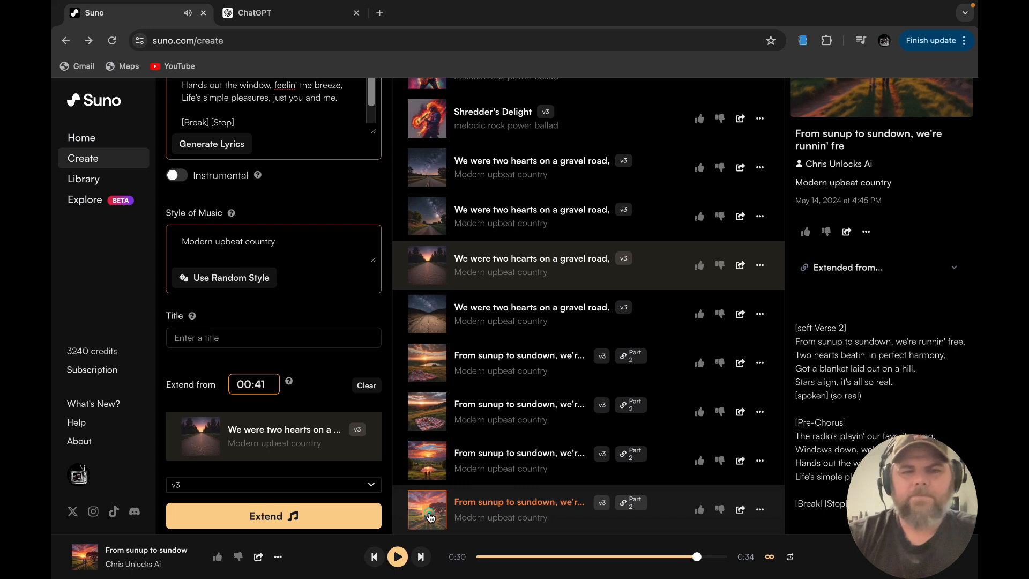
left_click(429, 460)
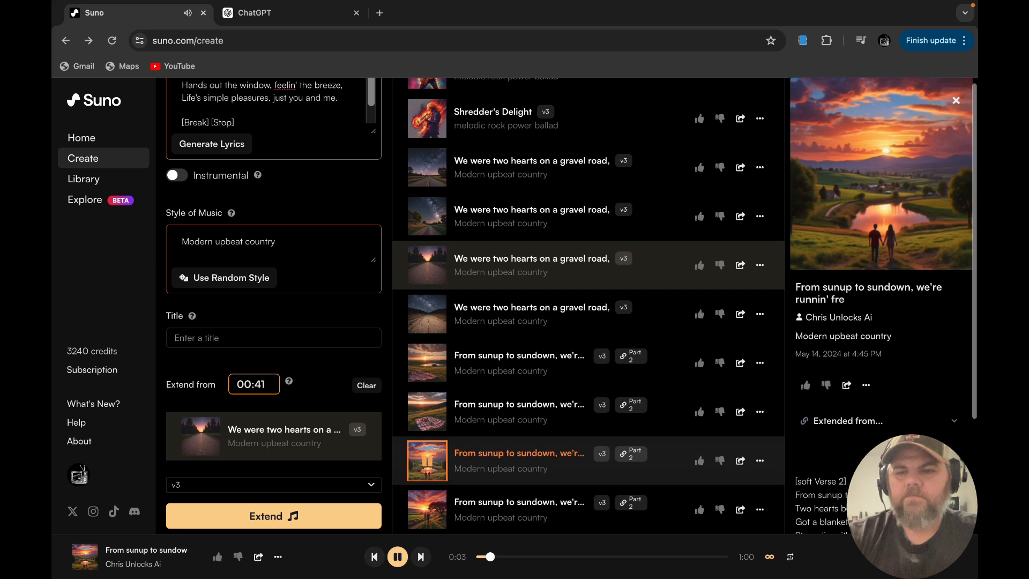
scroll(882, 268, "down", 3)
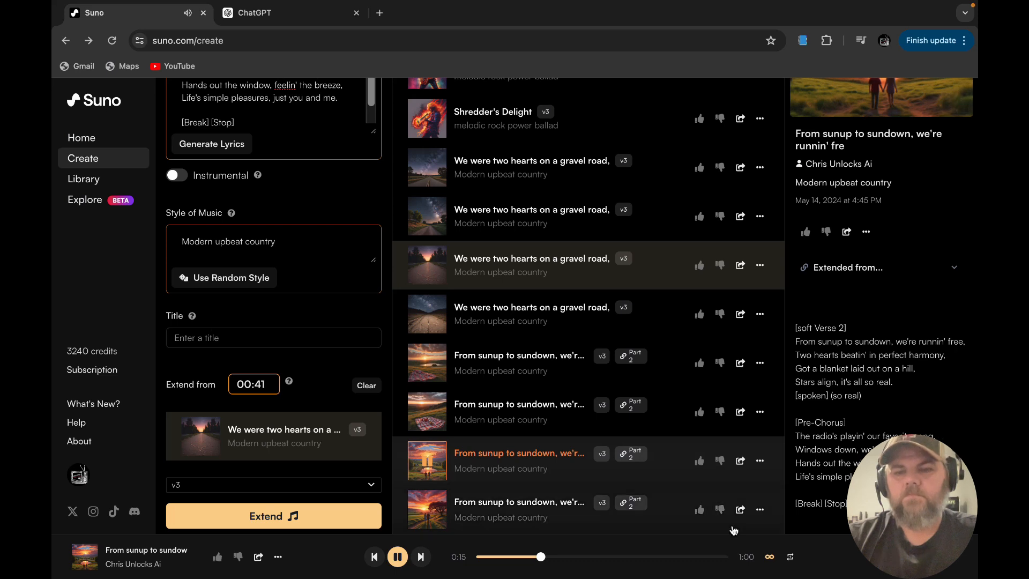
Replay the end of the Pre-Chorus in the third "From sunup to sundown" Part 2 to find where to cut it
left_click(397, 559)
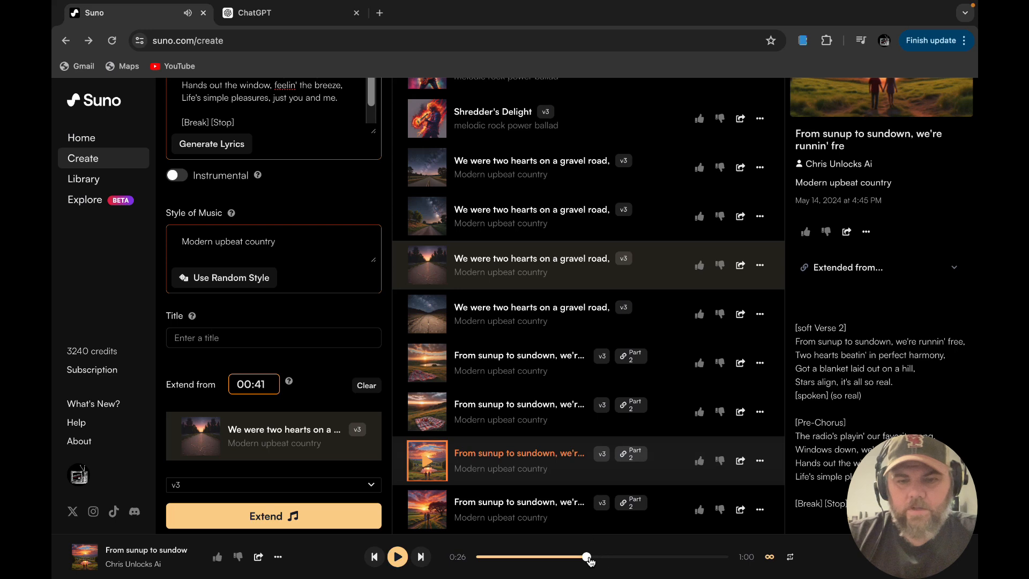
left_click_drag(587, 558, 577, 559)
left_click(398, 558)
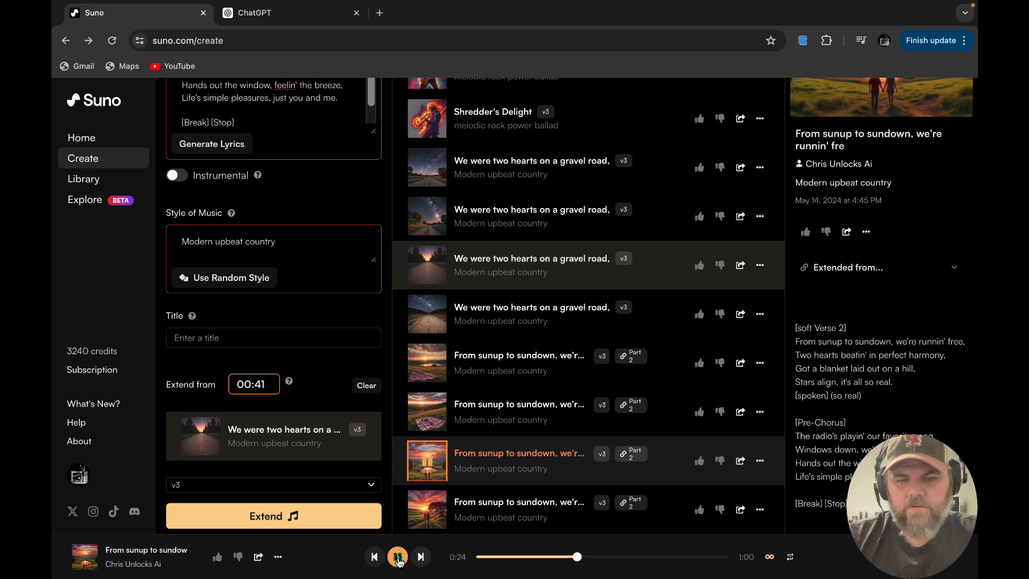
left_click(398, 557)
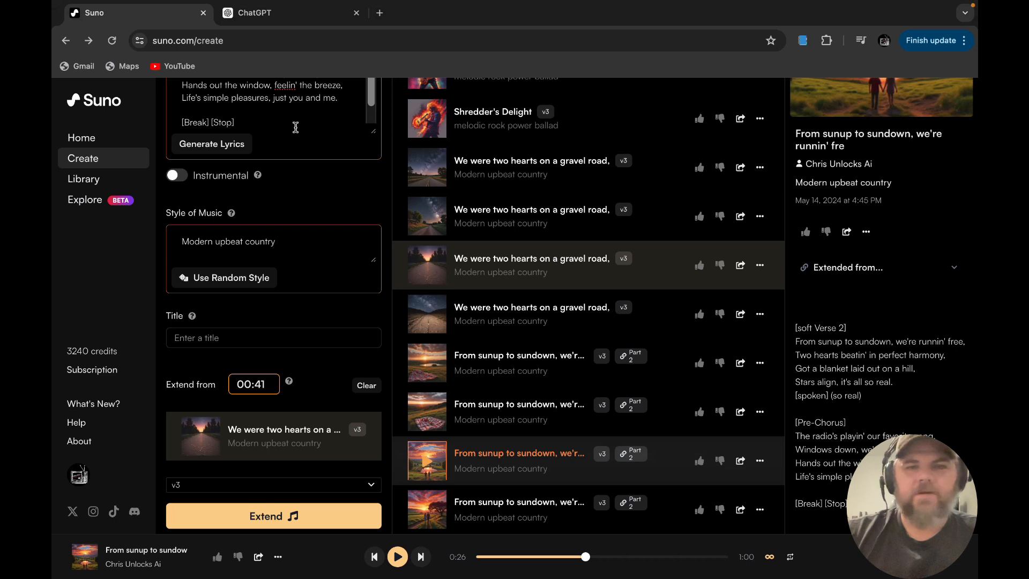
scroll(294, 125, "up", 1)
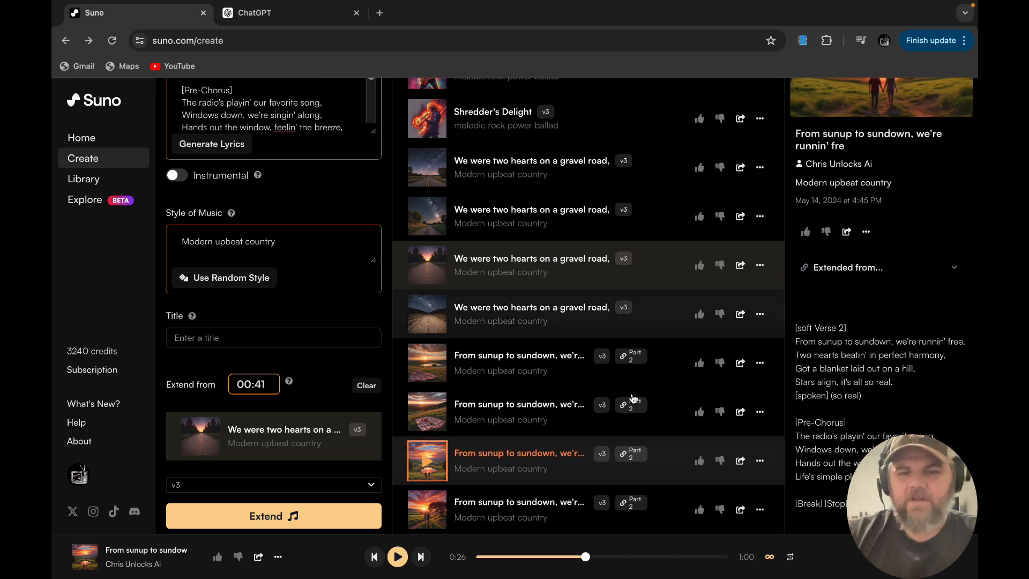
Choose the third "From sunup to sundown" Part 2 as the song to extend and clear the old lyrics
left_click(760, 461)
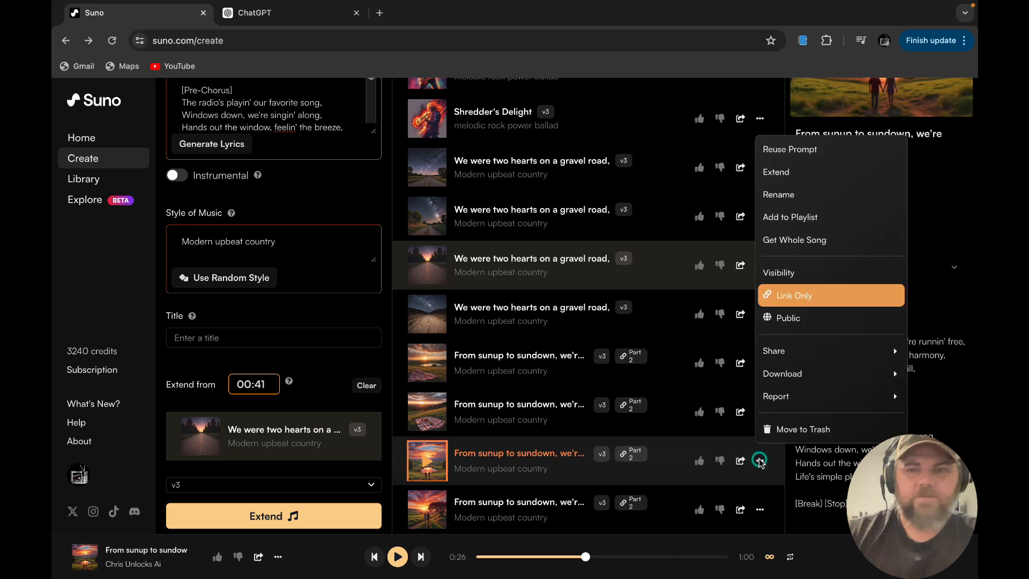
left_click(806, 172)
left_click_drag(178, 147, 346, 278)
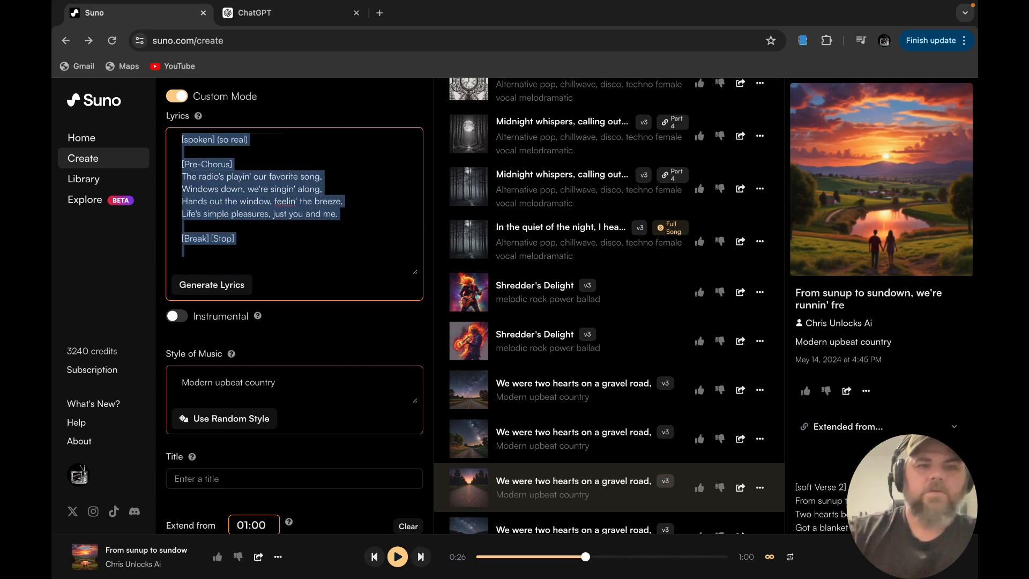
key("BackSpace")
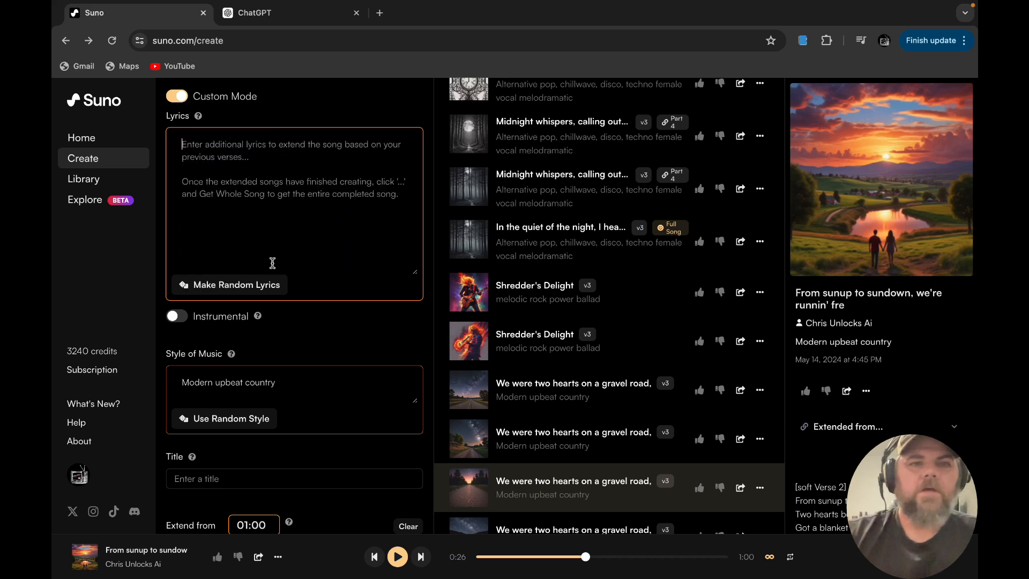
Copy the Chorus and Bridge that follow the second Pre-Chorus in ChatGPT into Suno's empty lyrics
left_click(285, 13)
left_click(346, 384)
scroll(346, 383, "down", 3)
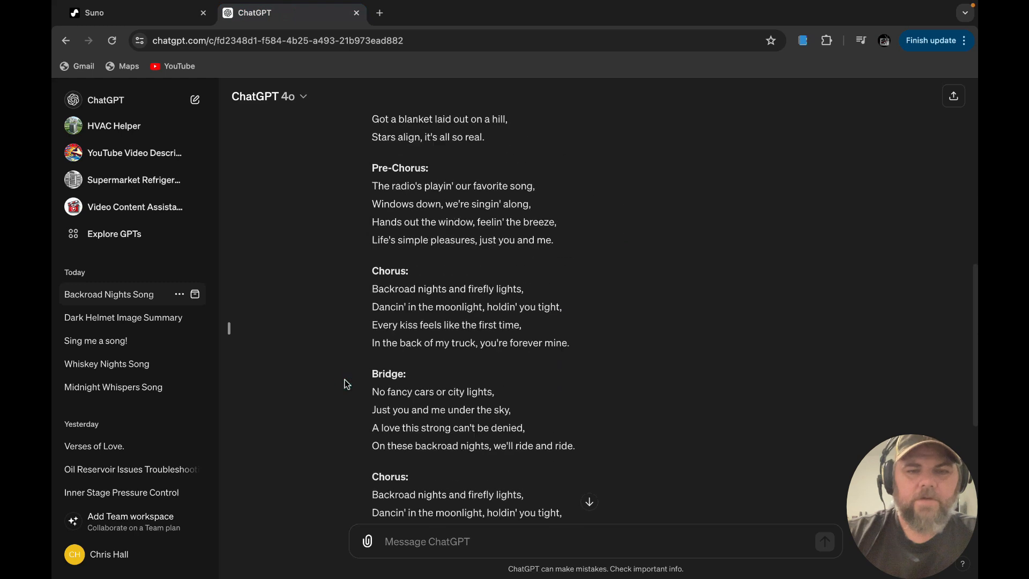
left_click_drag(368, 272, 612, 440)
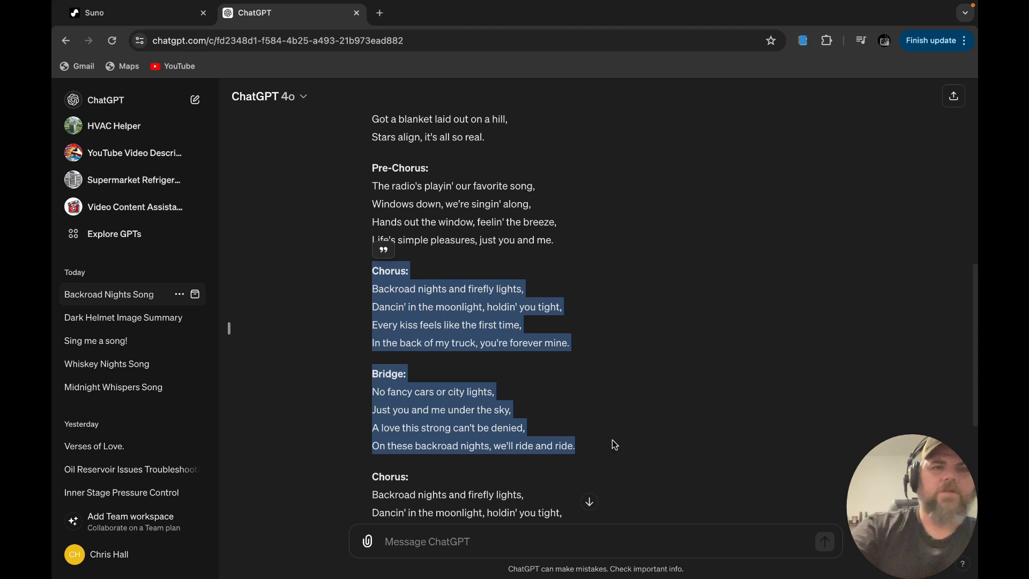
left_click(156, 11)
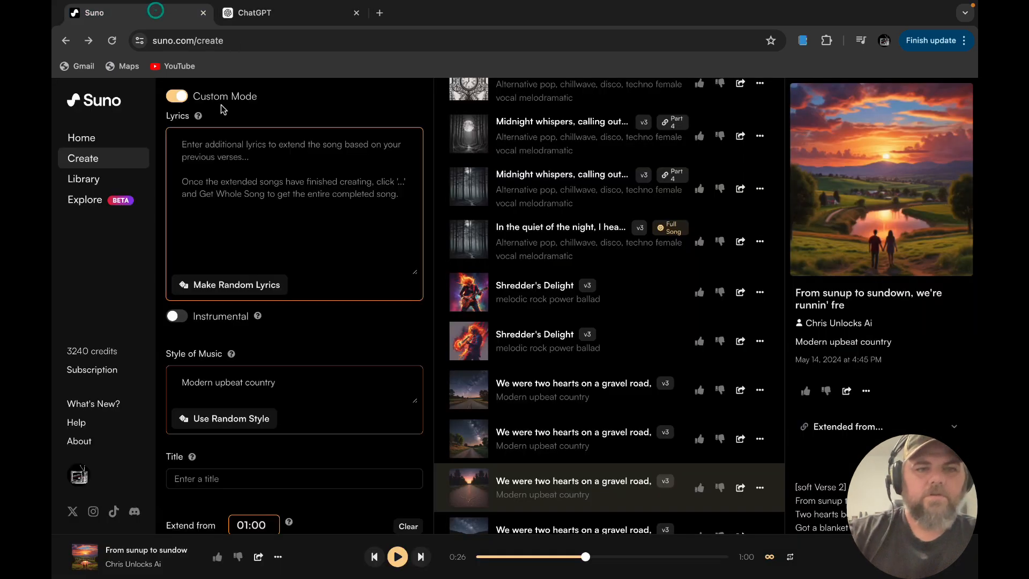
left_click(202, 153)
type("v")
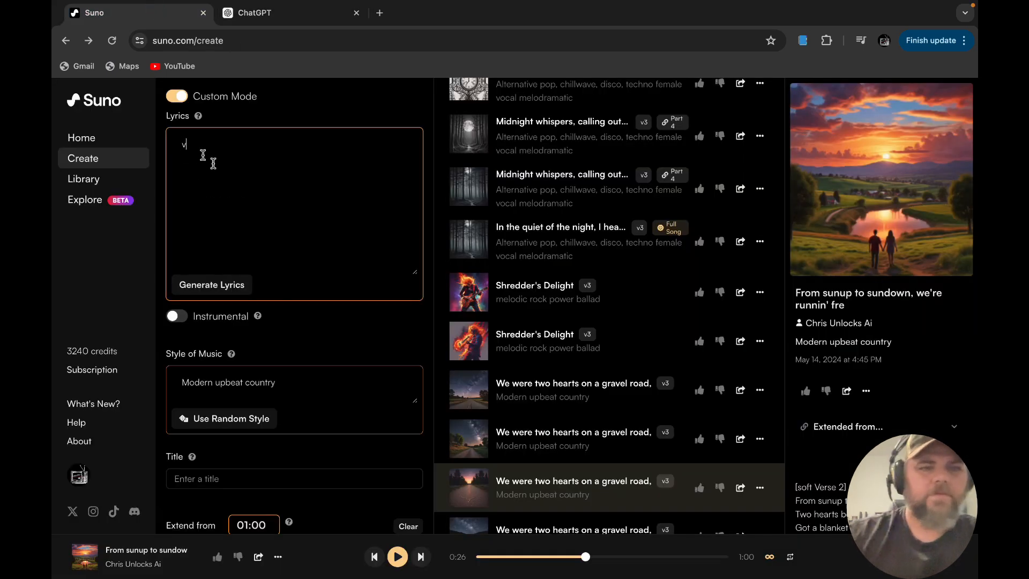
key("BackSpace")
key("ctrl+v")
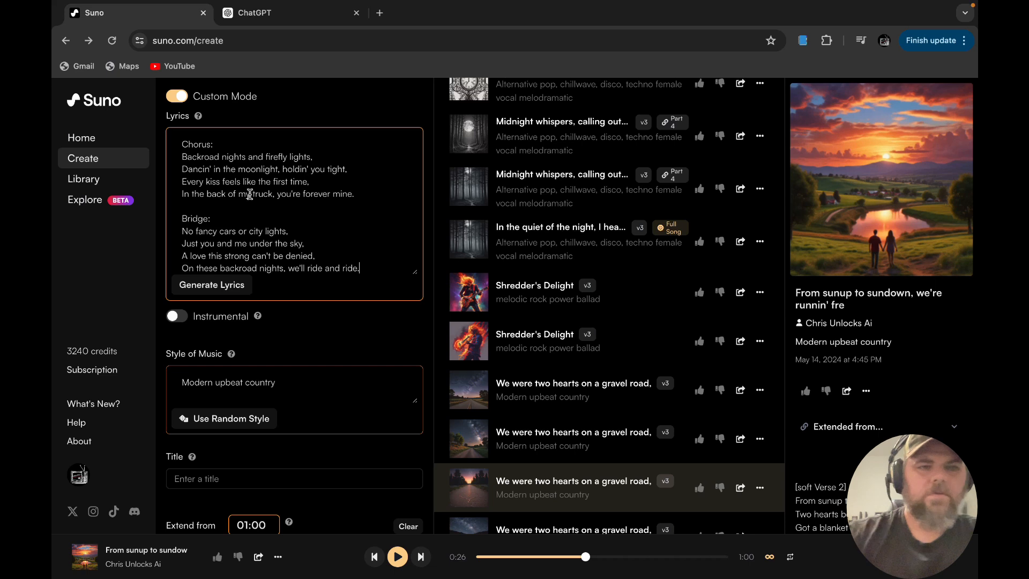
Change the "Chorus:" heading in the lyrics to the tag "[big Chorus]"
left_click(227, 143)
key("BackSpace")
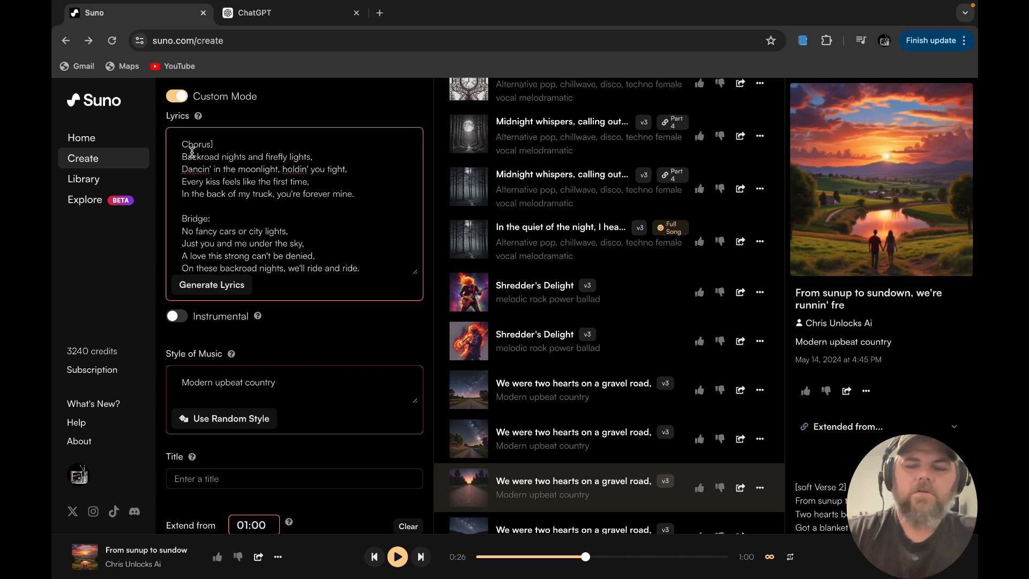
type("[Big")
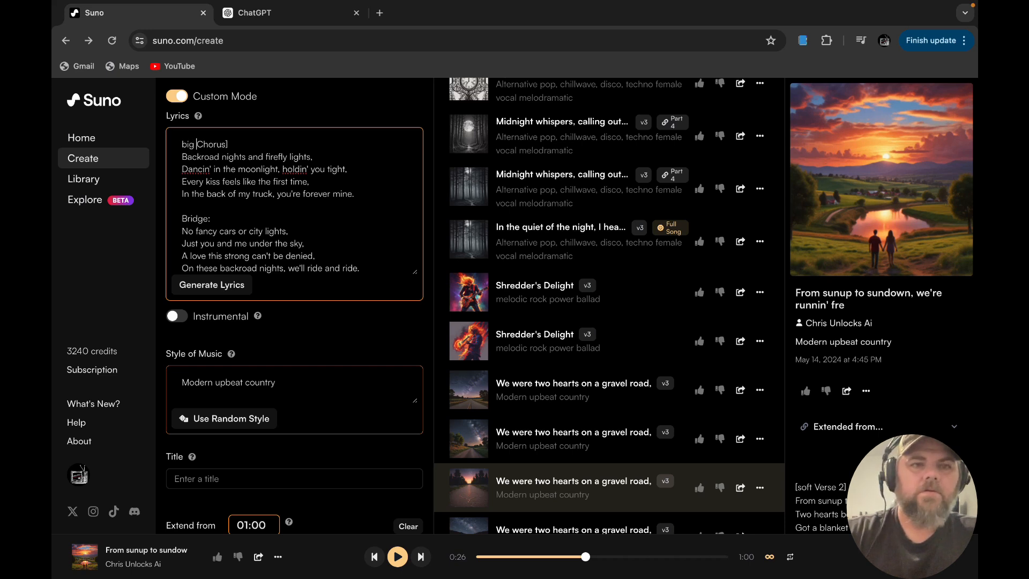
left_click(182, 142)
type("[")
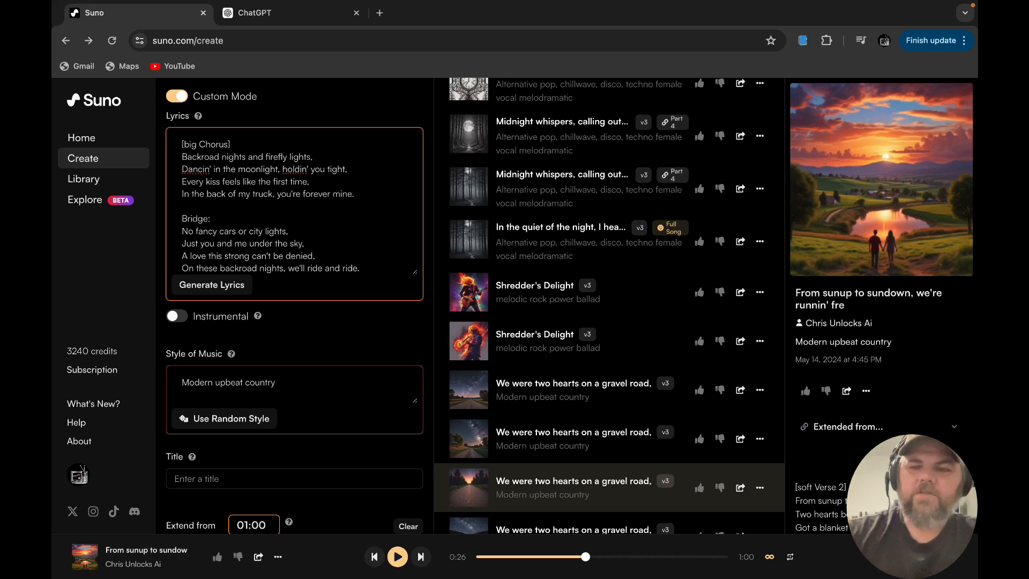
Change the "Bridge:" heading to "[guitar solo Bridge]" and delete the four lyric lines beneath it
left_click(182, 218)
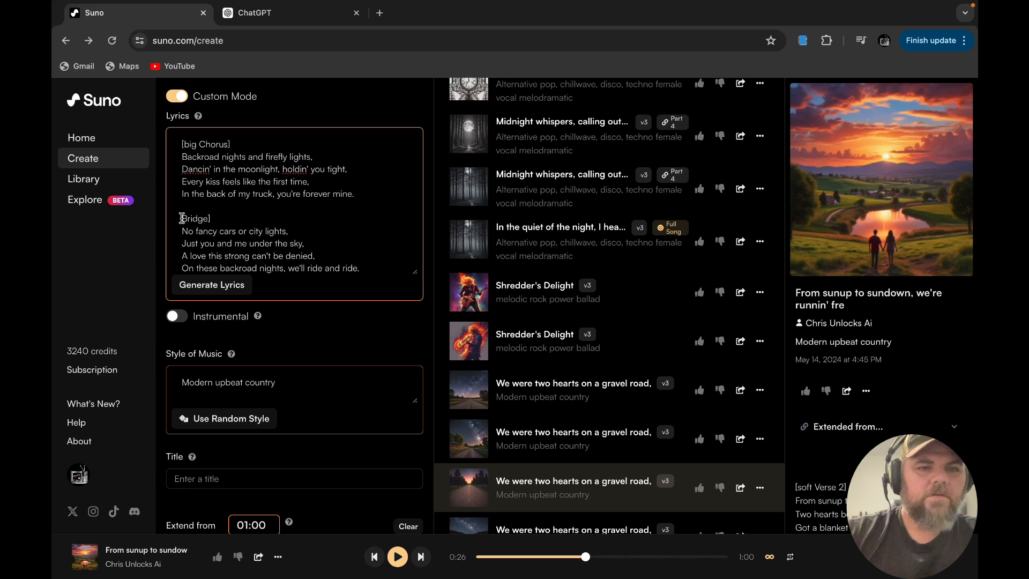
type("[")
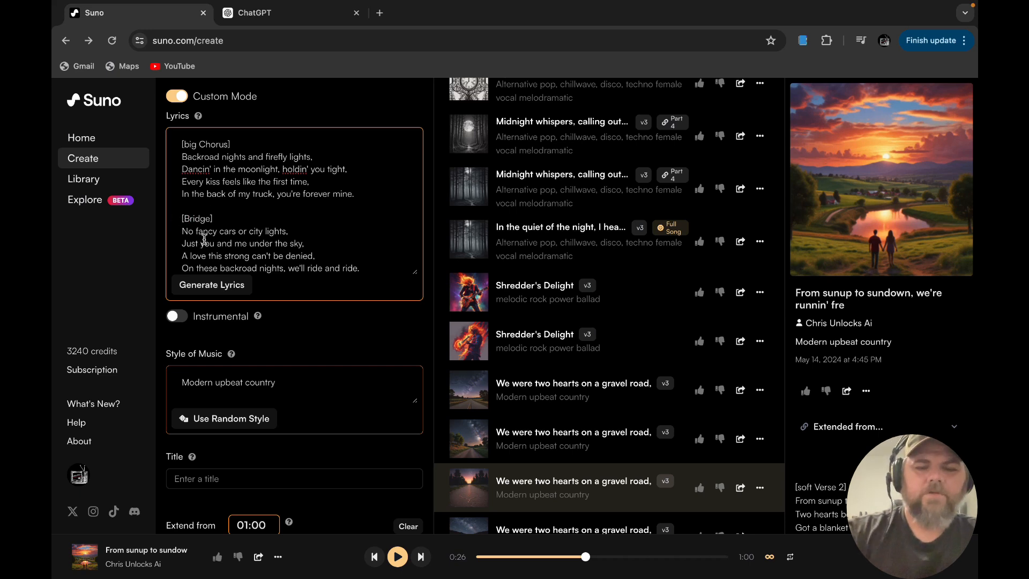
type("guita")
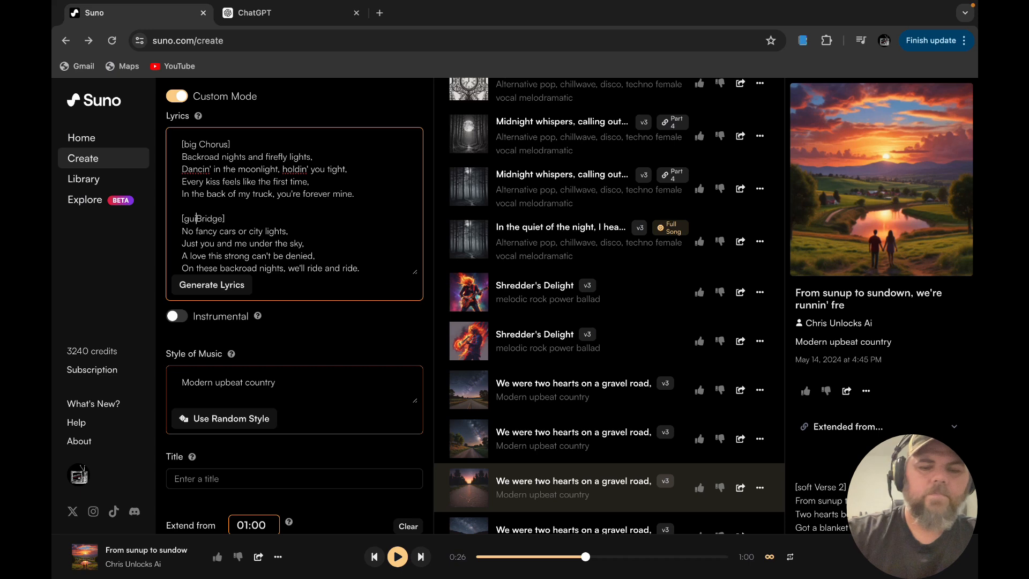
type("r so")
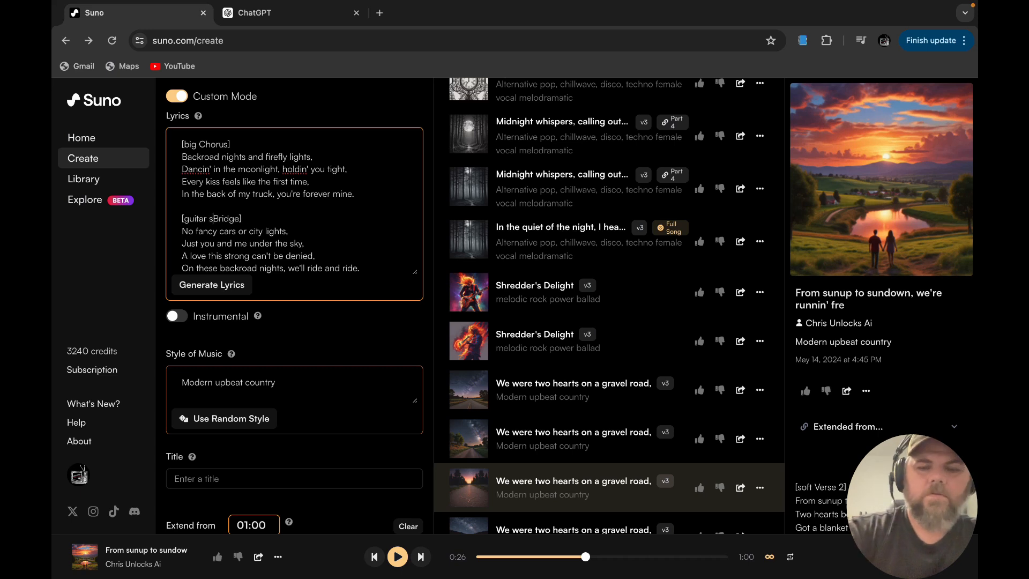
type("lo")
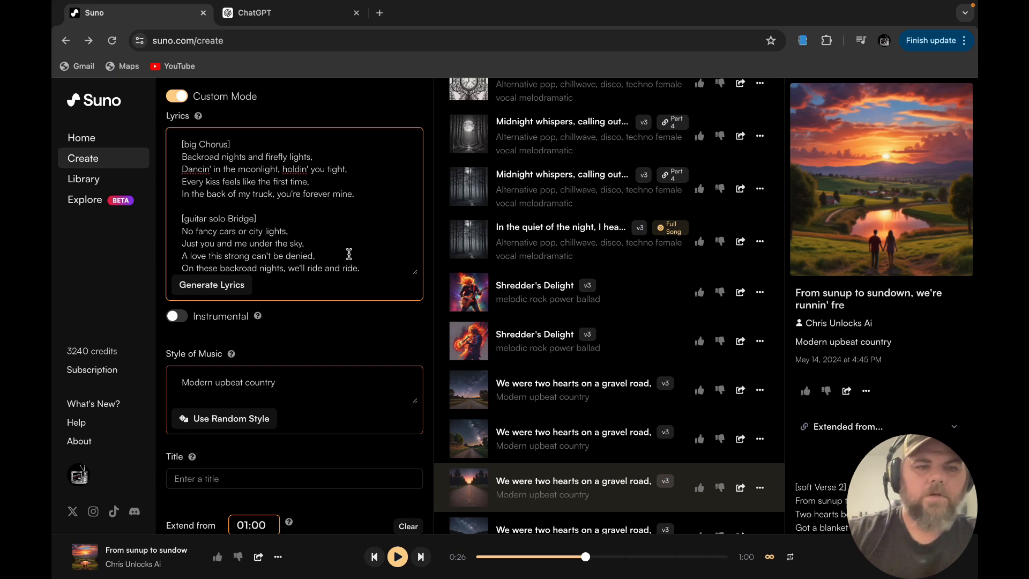
scroll(349, 254, "down", 1)
left_click_drag(181, 225, 368, 258)
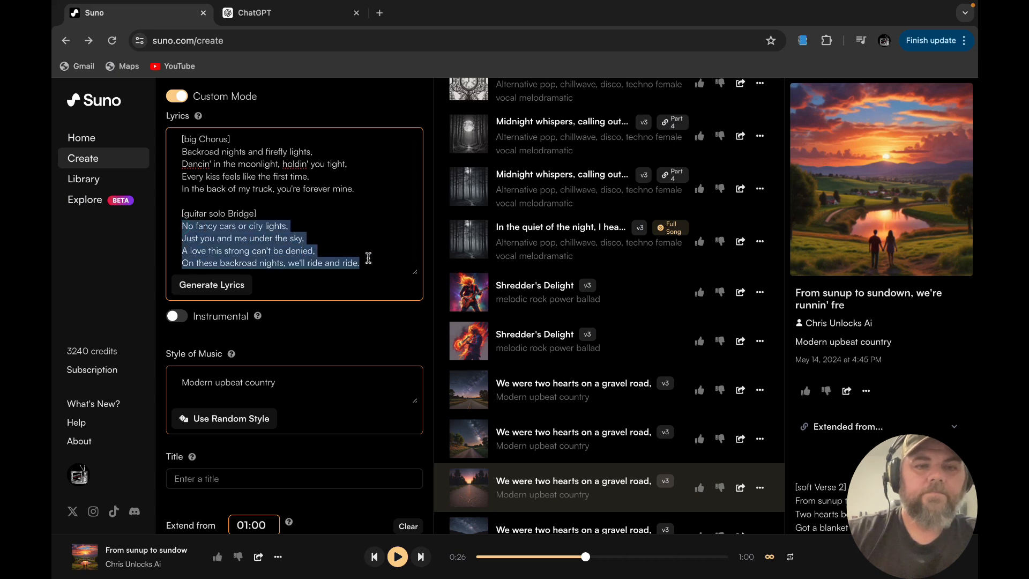
key("BackSpace")
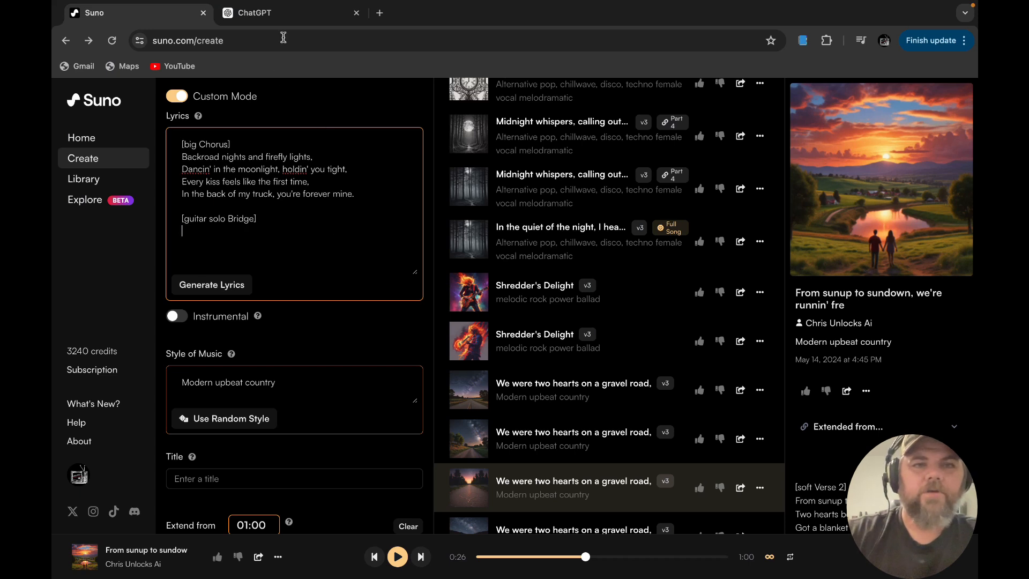
Copy the final Chorus before the Outro in ChatGPT and paste it below the guitar solo tag in Suno's lyrics
left_click(294, 22)
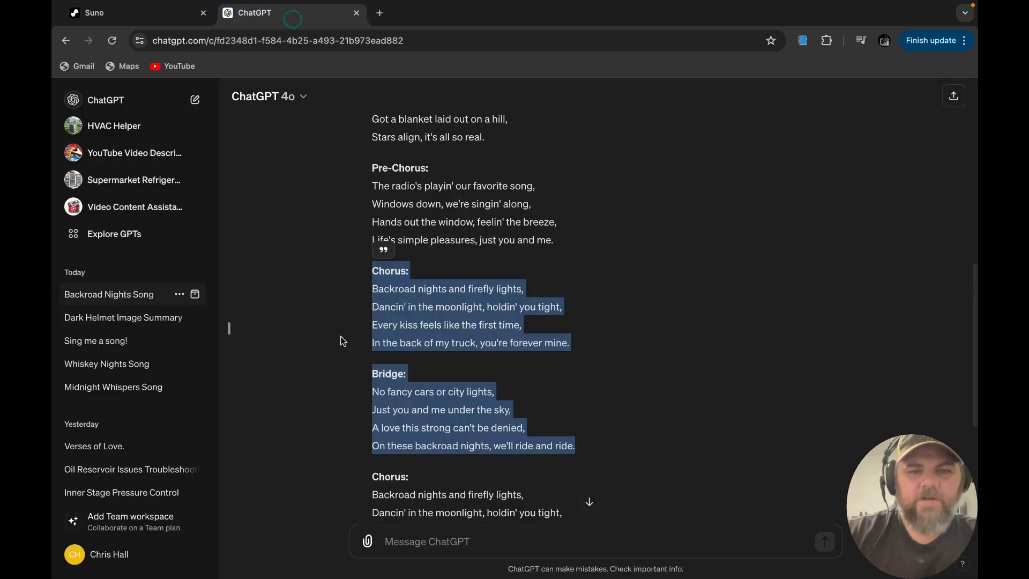
scroll(340, 398, "down", 5)
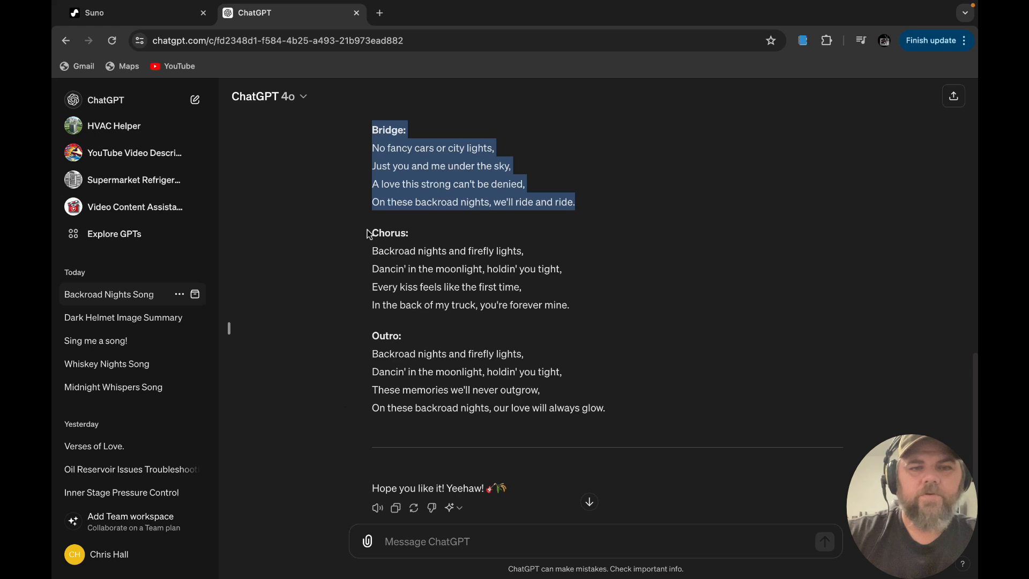
left_click(370, 237)
left_click_drag(364, 236, 539, 310)
left_click(568, 316)
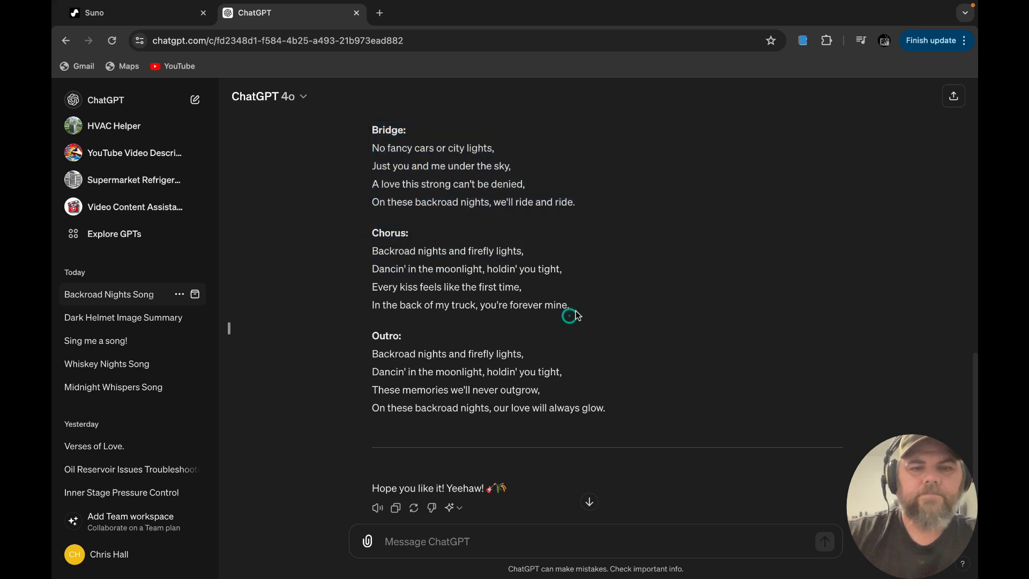
left_click_drag(544, 305, 372, 237)
key("super+c")
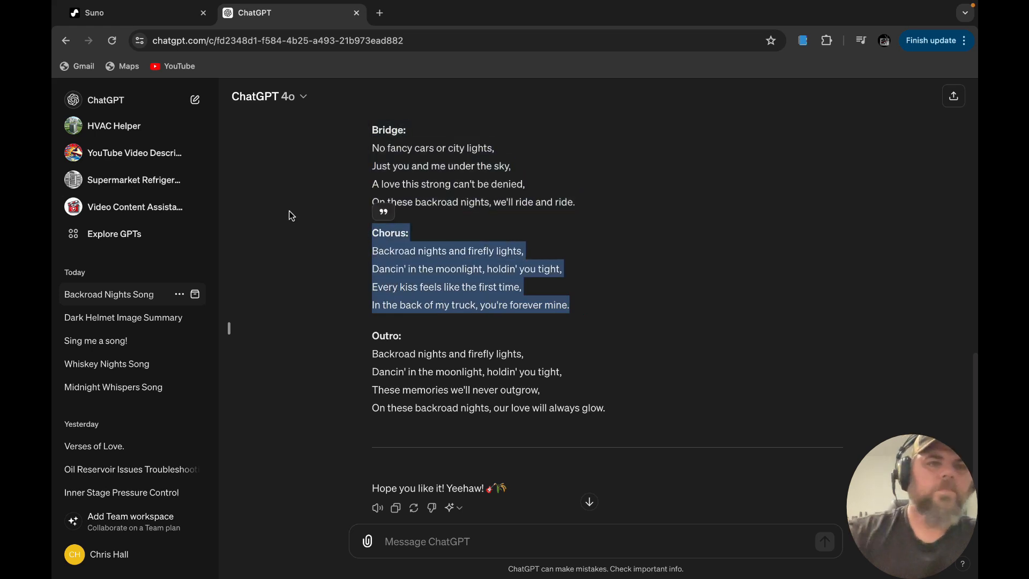
left_click(164, 16)
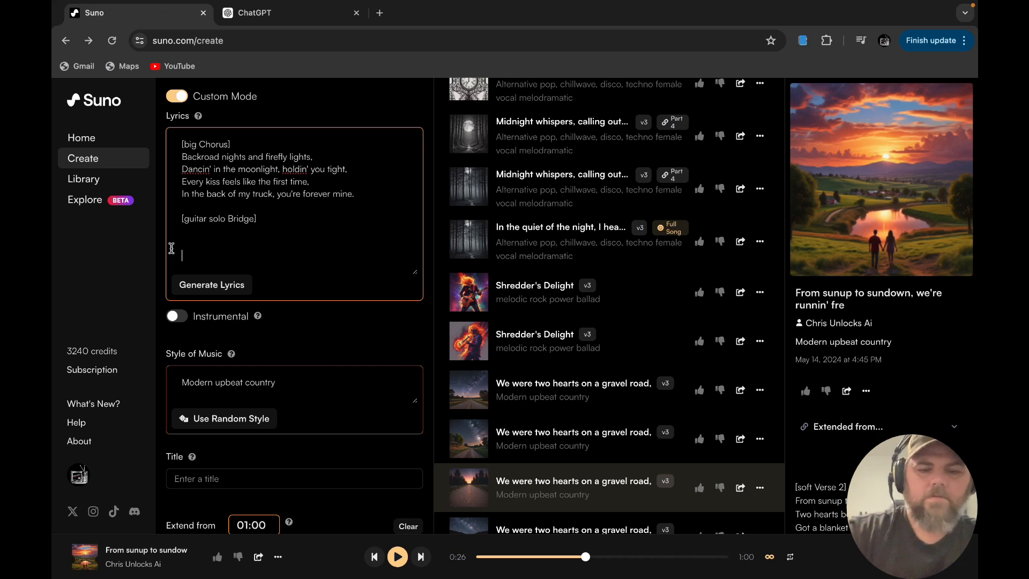
key("super+v")
Change the heading of the pasted final chorus to the tag "[outro huge Chorus]"
left_click(226, 224)
left_click(224, 220)
key("BackSpace")
type("]")
left_click(183, 219)
type("outro ")
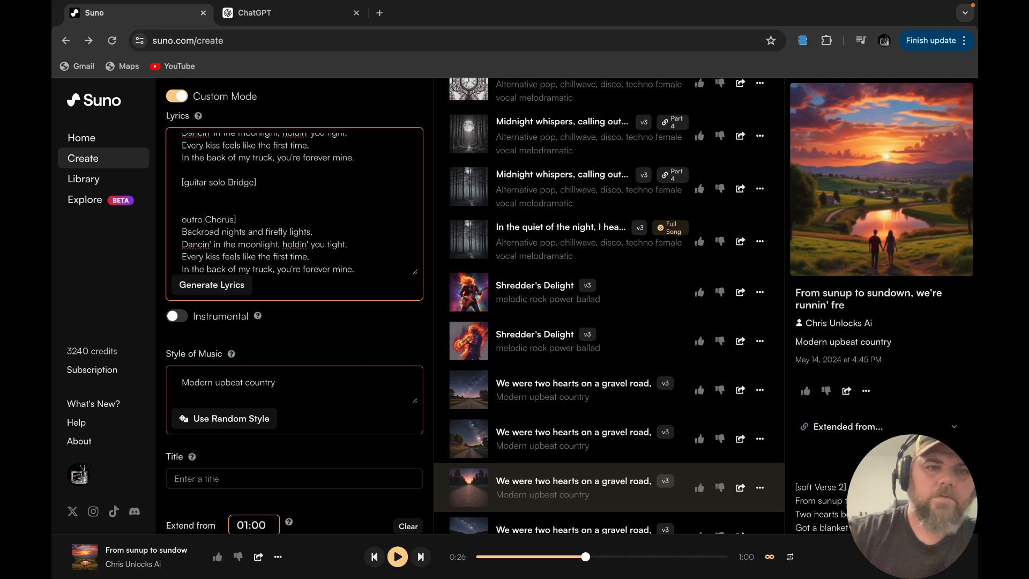
type("big")
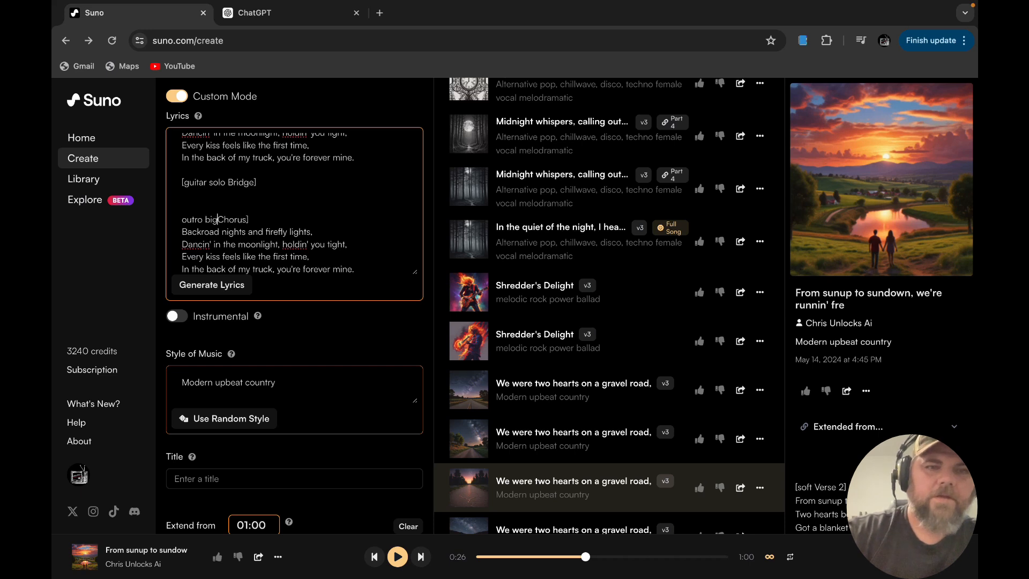
key("BackSpace")
key("BackSpace")
key("BackSpace")
type("huge")
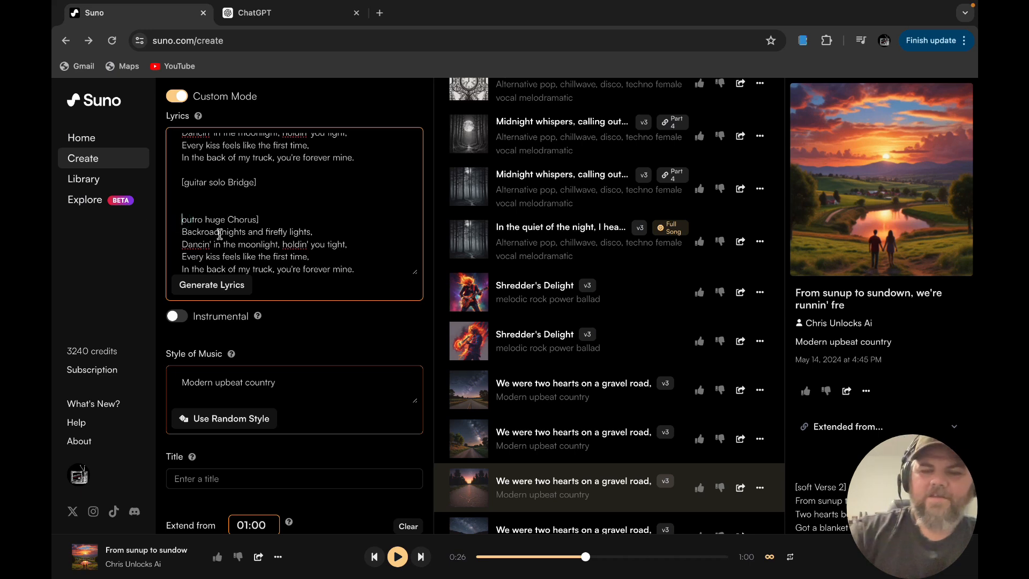
Add the tag "[fade out]" on a separate line after the final chorus
scroll(353, 258, "down", 1)
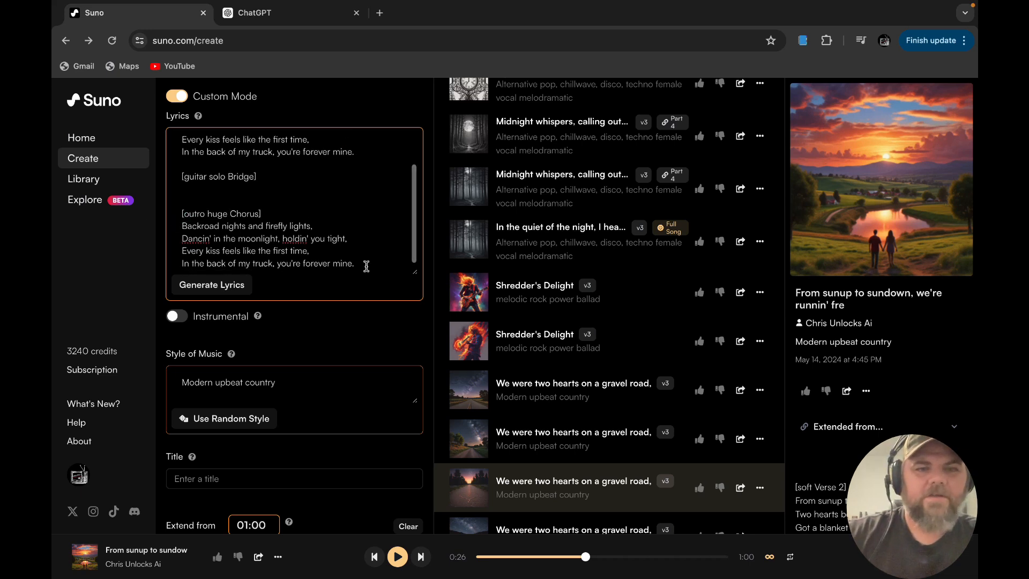
key("Return")
key("Return")
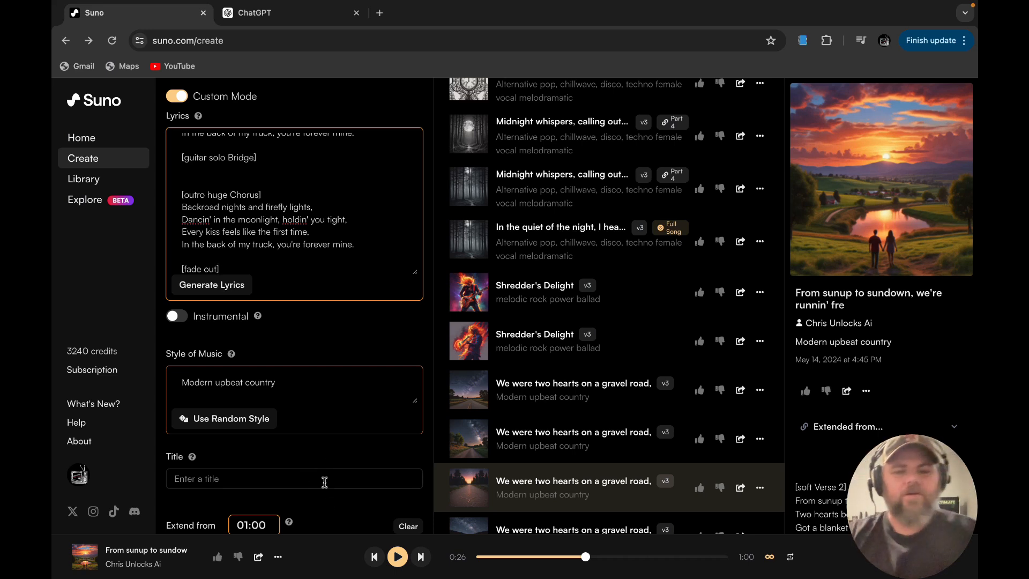
Set the extension to start from 00:21 and generate the next part of the chosen Part 2
left_click(249, 526)
key("BackSpace")
type("0")
key("BackSpace")
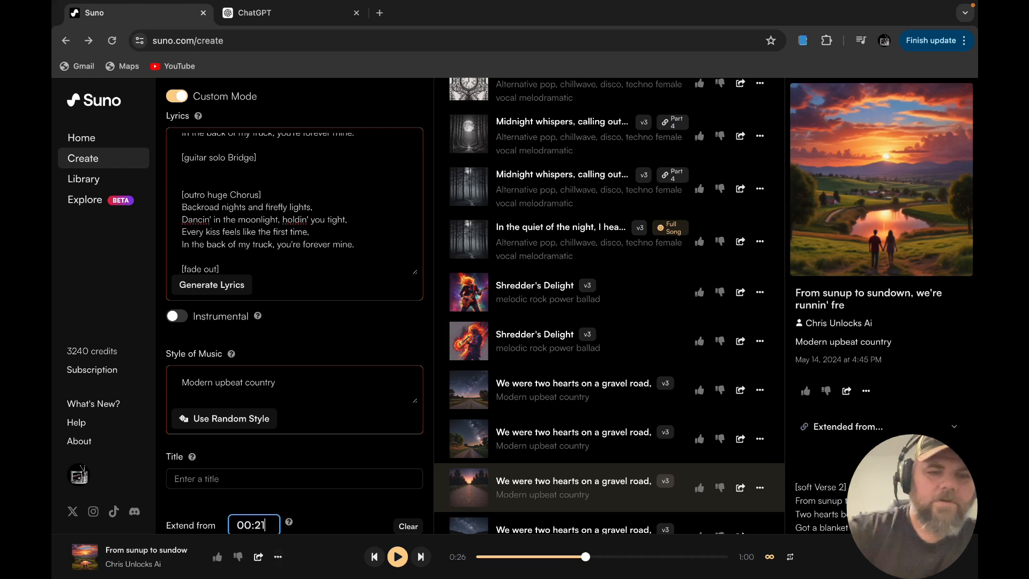
scroll(345, 466, "down", 3)
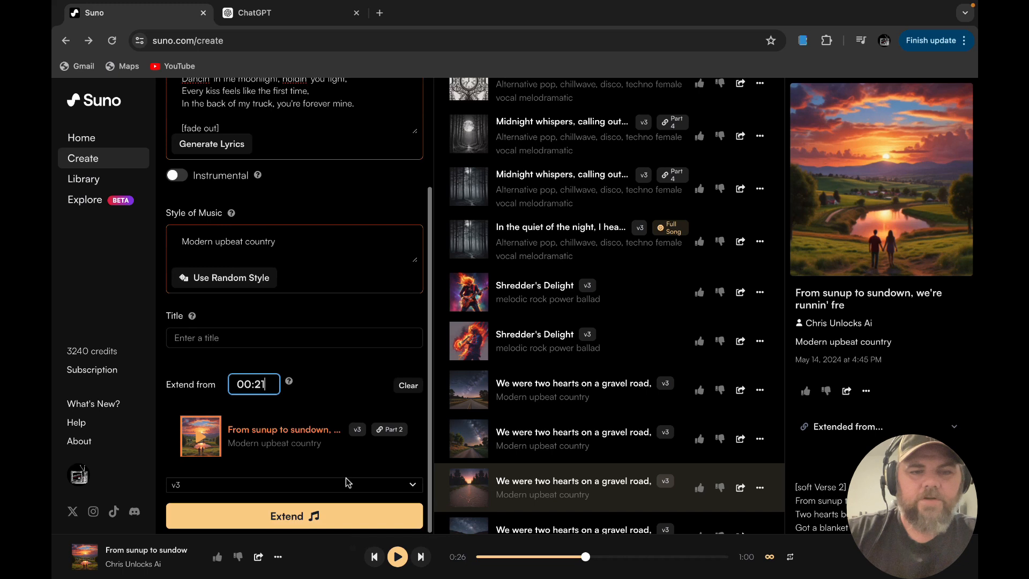
left_click(336, 518)
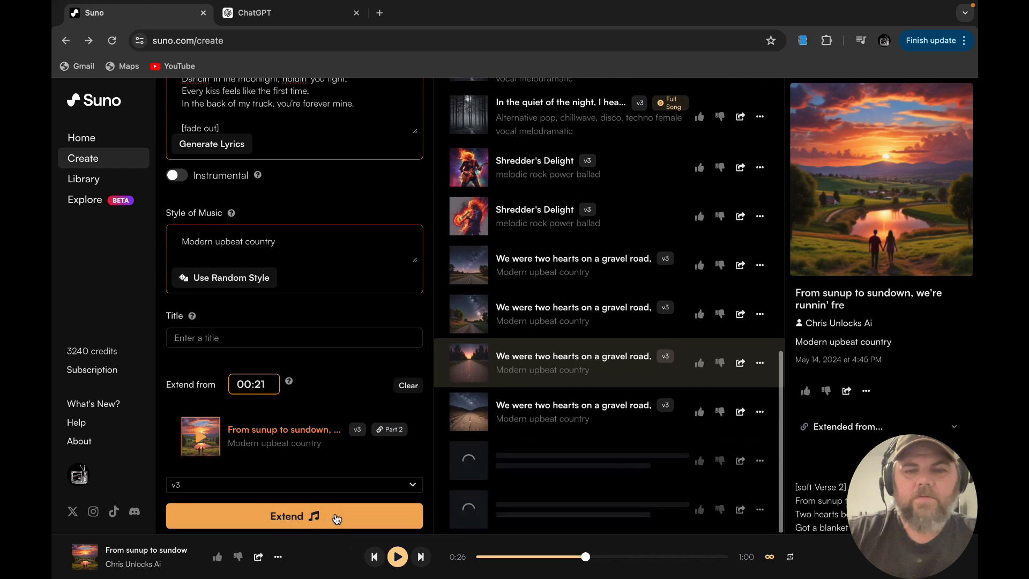
Generate another pair of extensions from 00:21 and check the remaining credits on the subscription page before returning to song creation
left_click(336, 517)
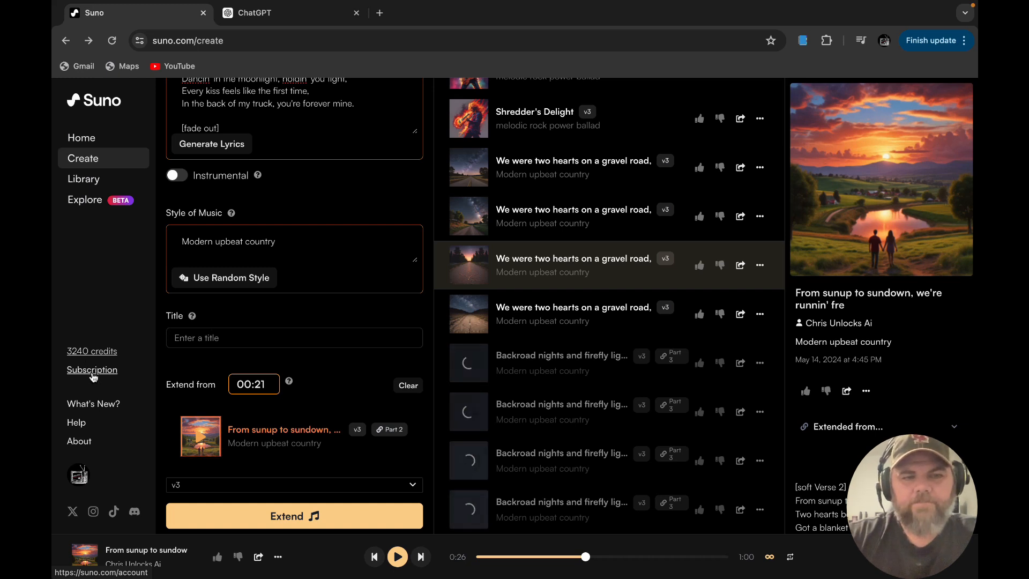
left_click(92, 371)
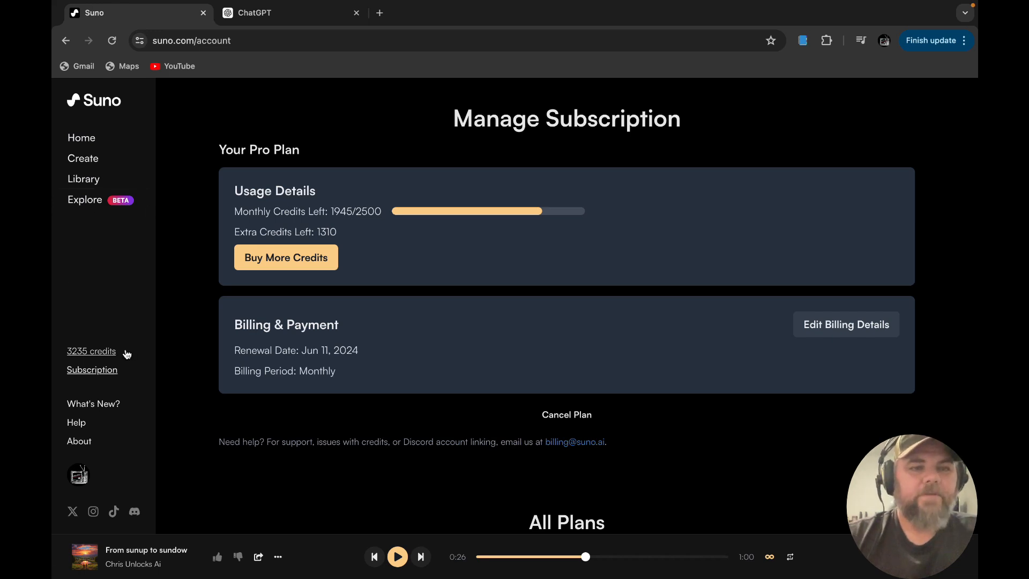
left_click(92, 162)
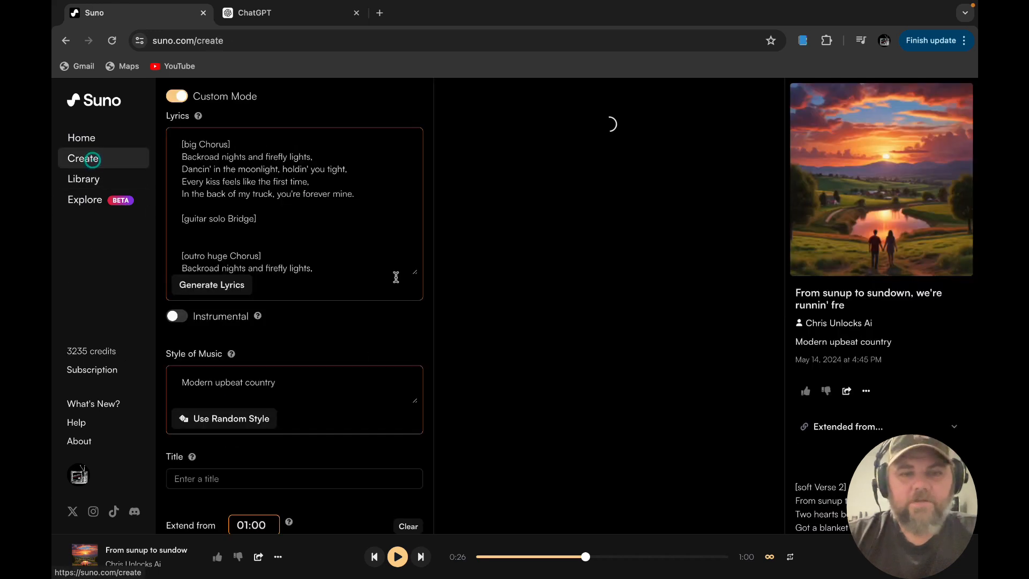
Listen to the first two Part 3 versions of "Backroad nights and firefly lights" while following their lyrics
scroll(561, 433, "down", 8)
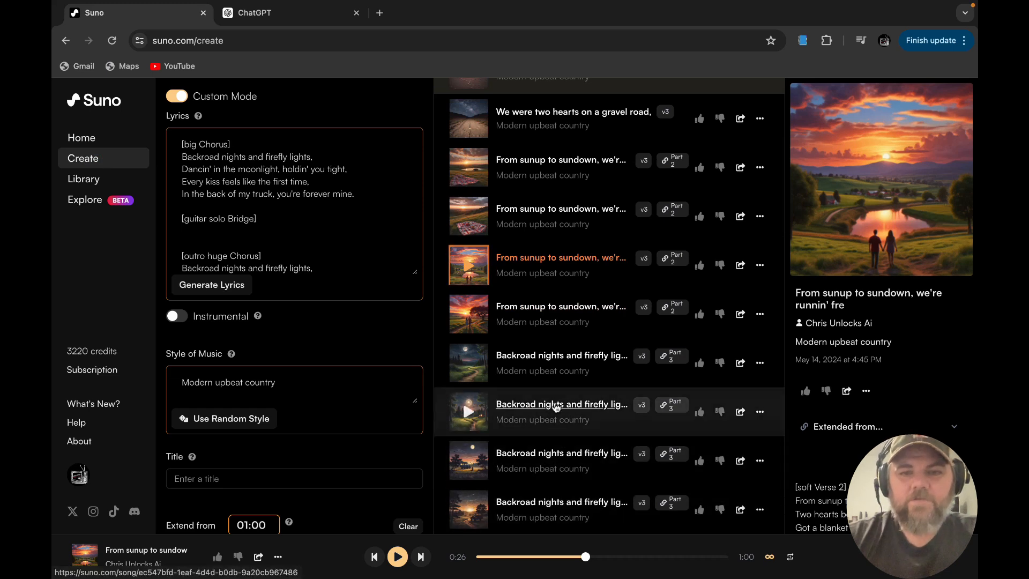
left_click(468, 365)
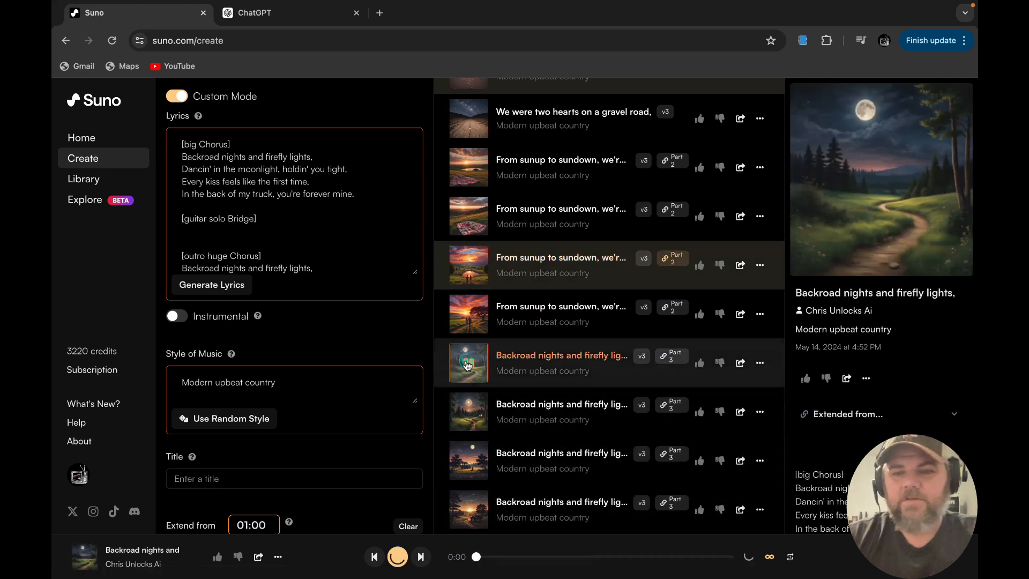
scroll(879, 322, "down", 2)
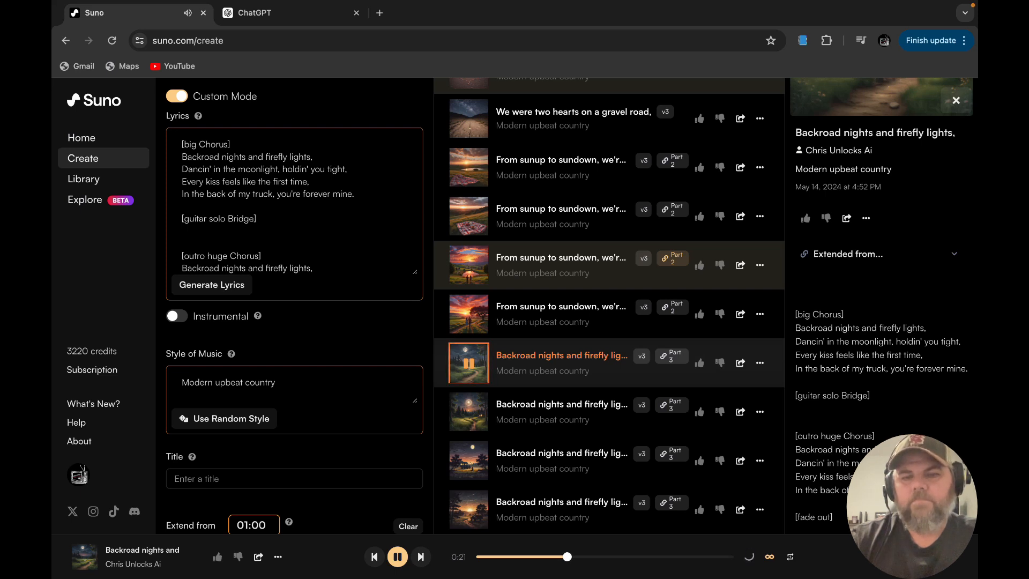
left_click(398, 557)
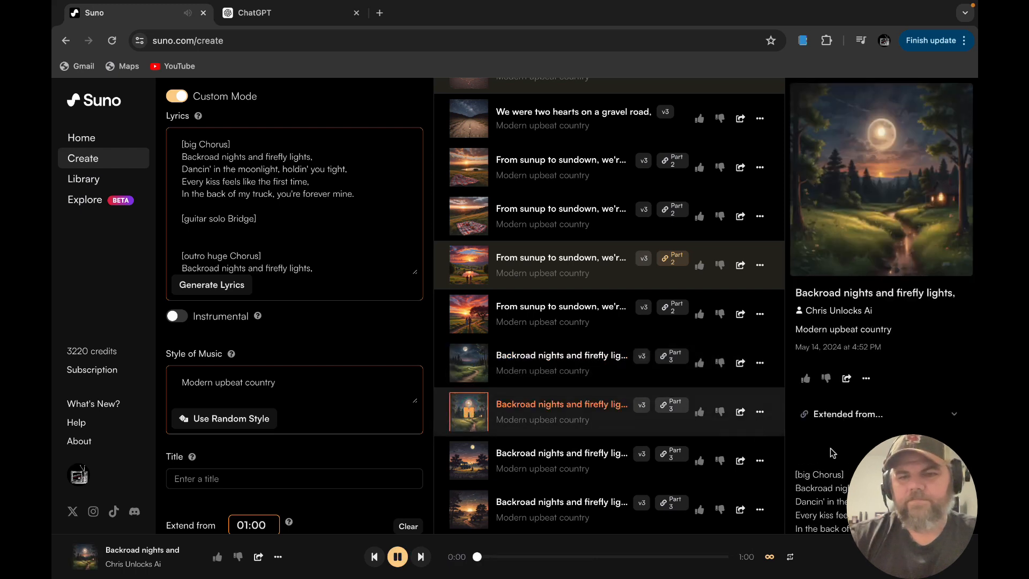
scroll(882, 215, "down", 3)
scroll(882, 300, "down", 1)
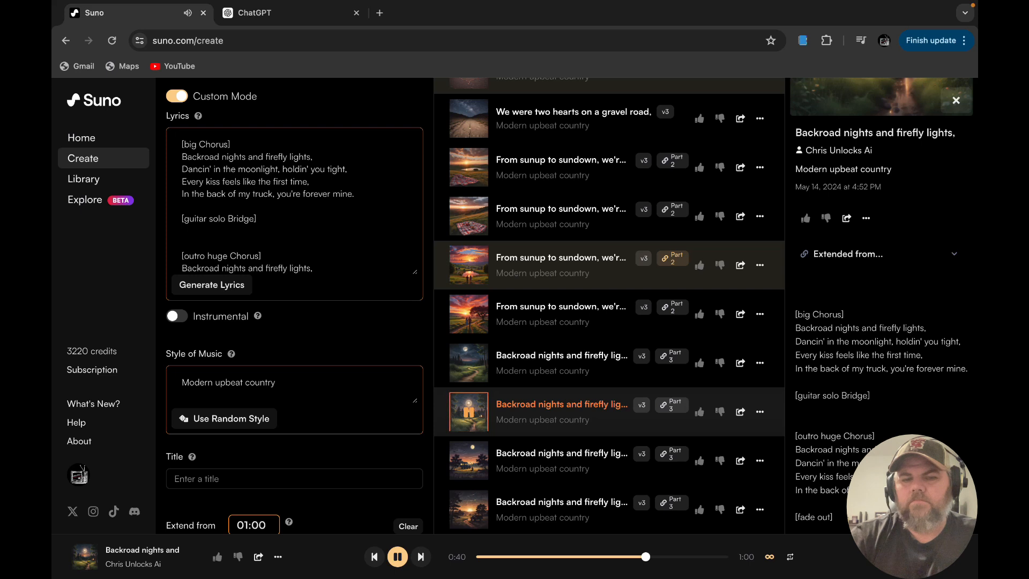
left_click(398, 556)
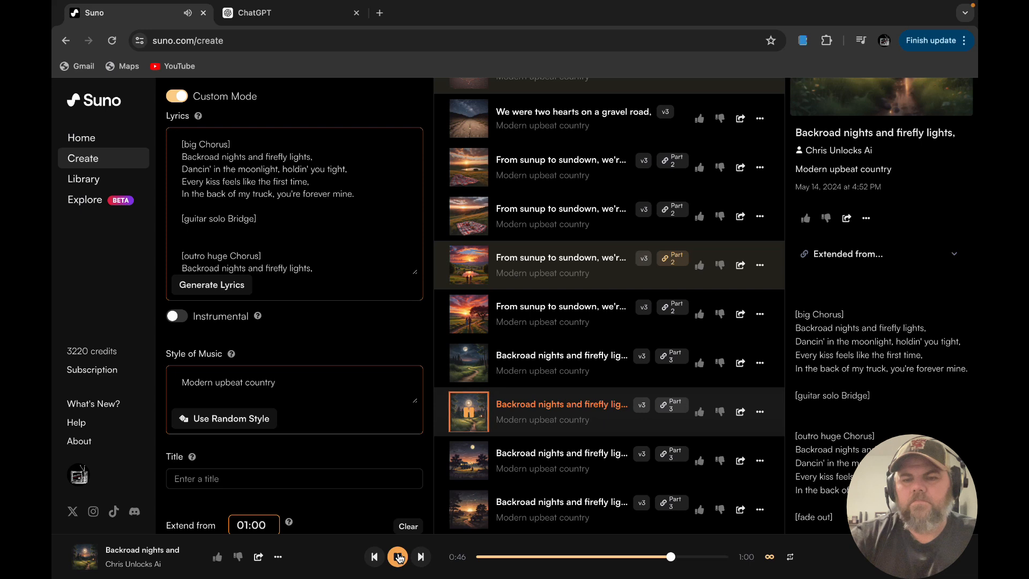
Listen to the third and fourth Part 3 versions while following their lyrics
left_click(470, 459)
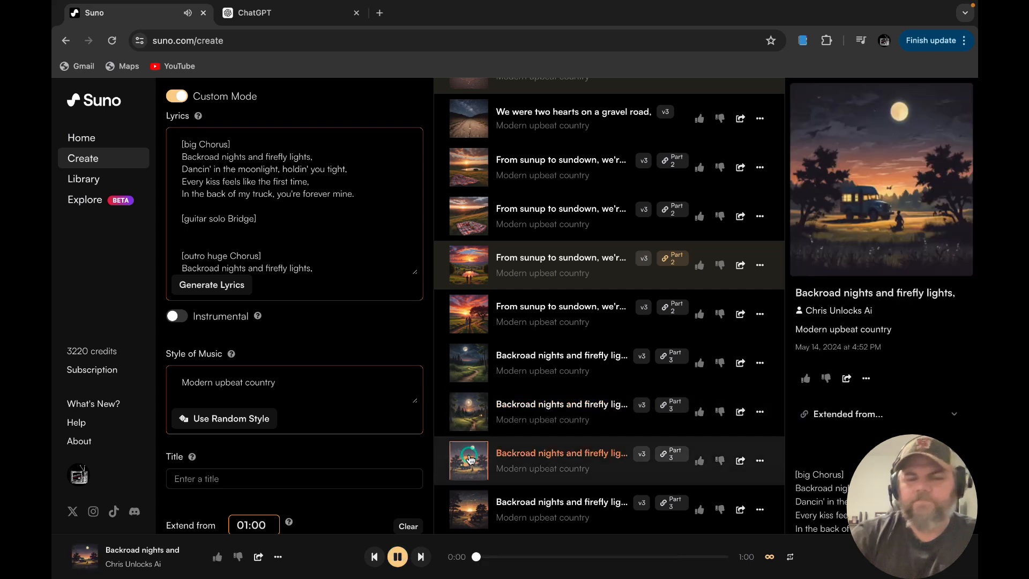
scroll(882, 322, "down", 3)
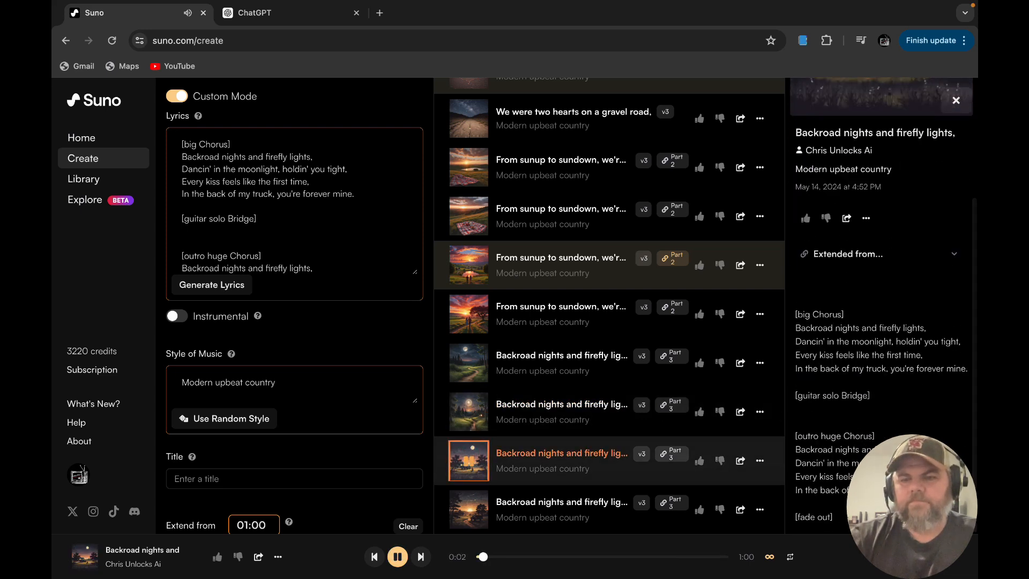
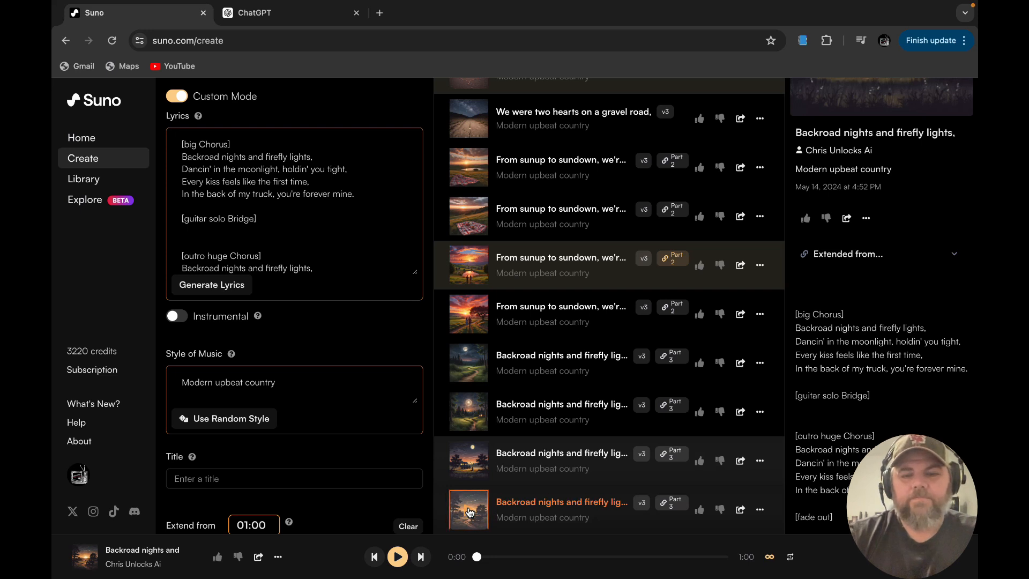
left_click(470, 512)
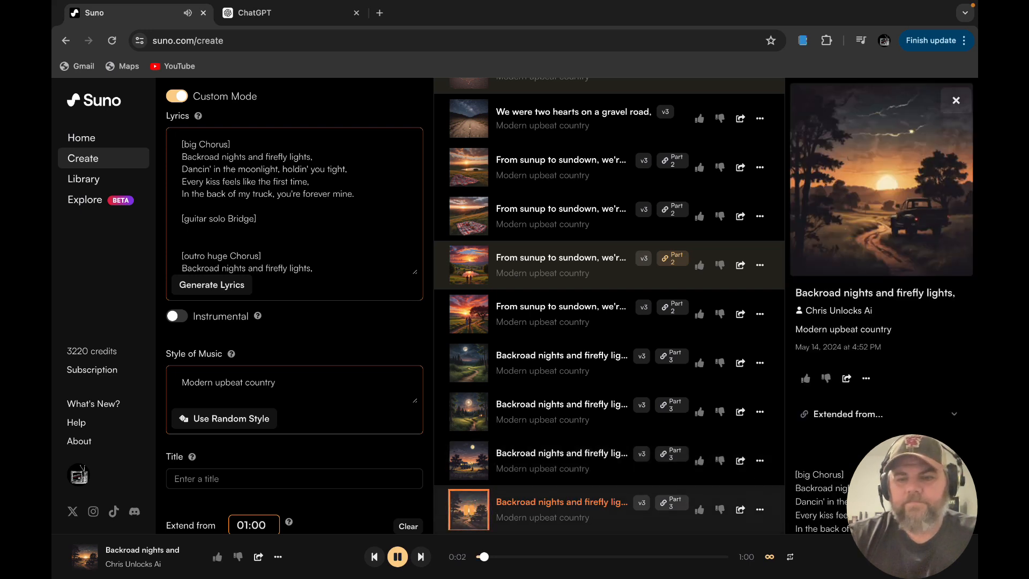
scroll(881, 305, "down", 3)
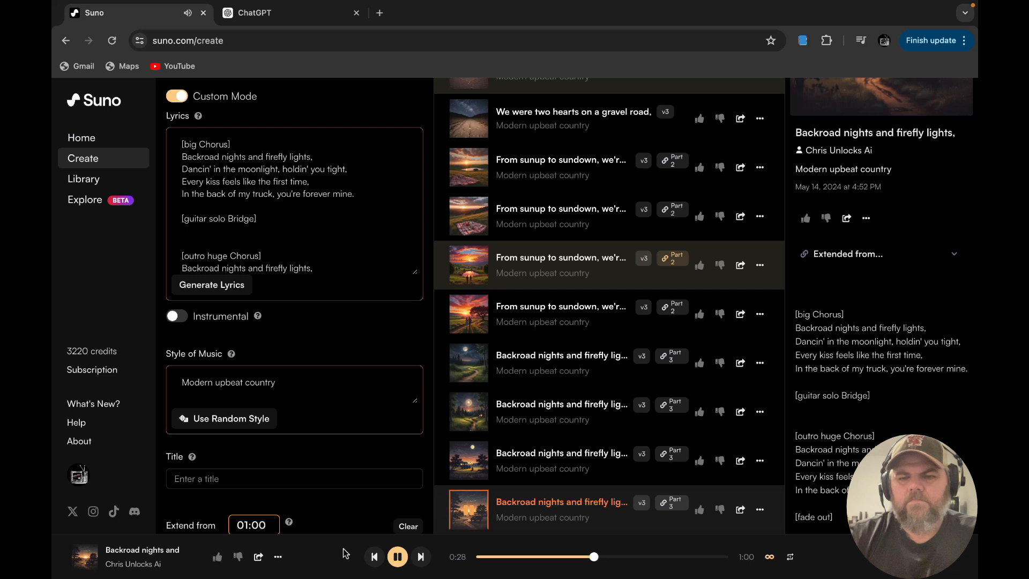
left_click(403, 556)
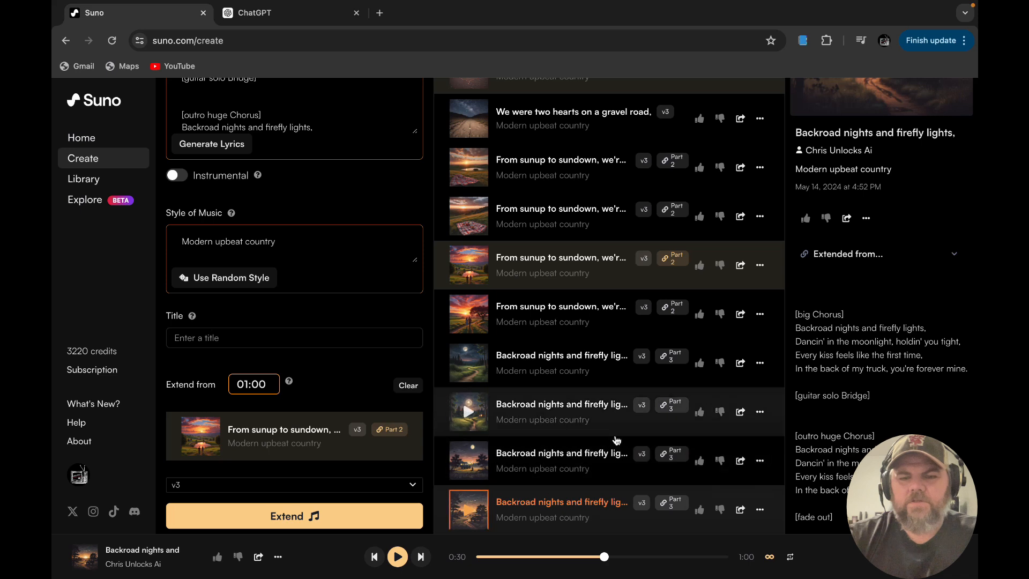
left_click(559, 454)
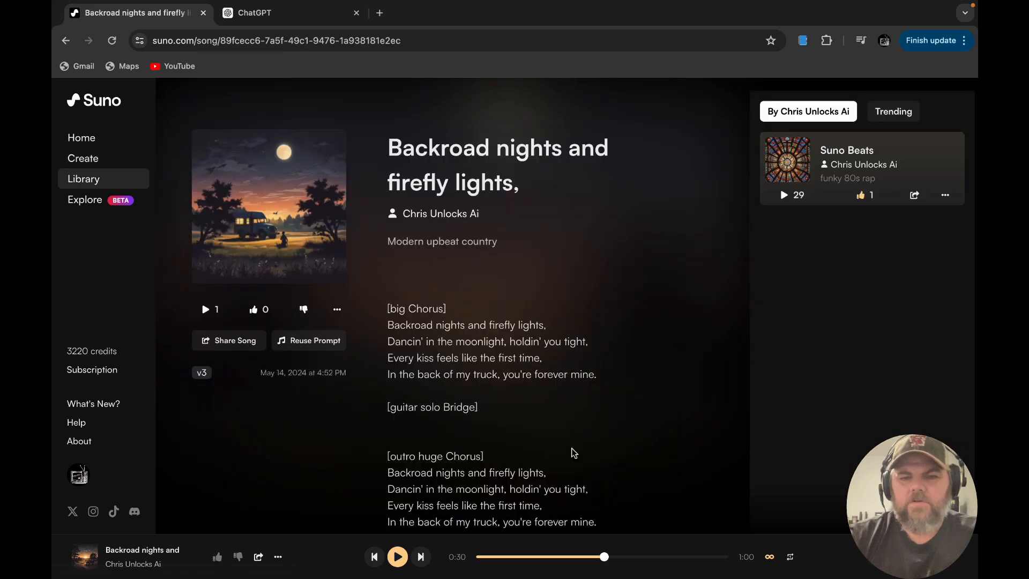
left_click(57, 111)
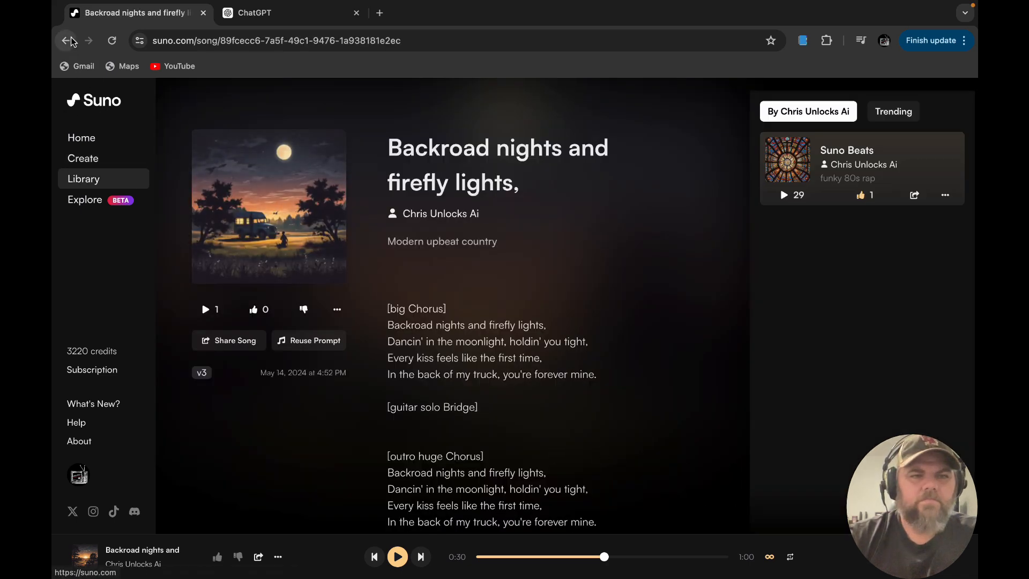
scroll(573, 438, "down", 7)
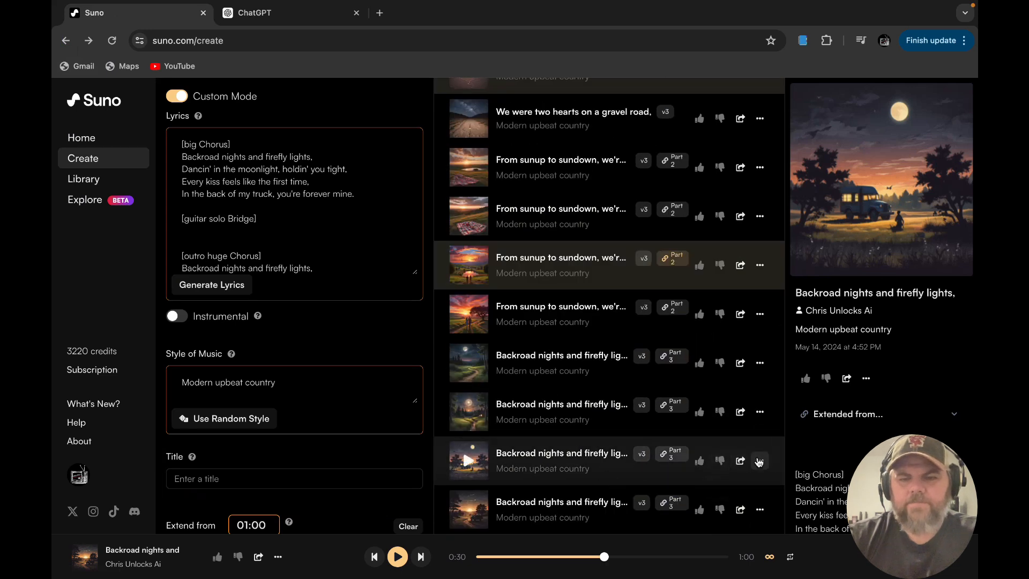
Set the third Part 3 version as the clip to extend
left_click(759, 461)
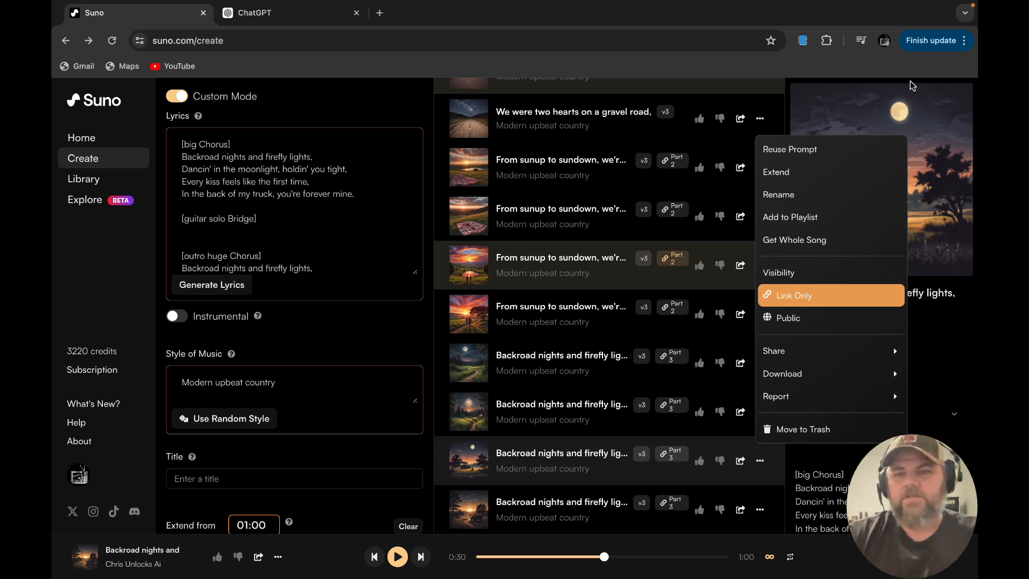
left_click(793, 170)
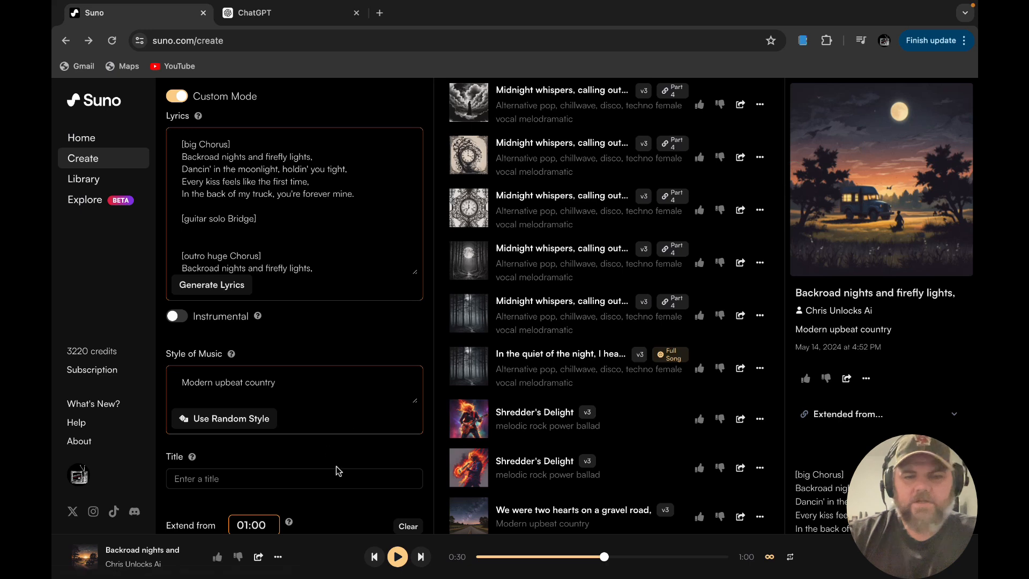
scroll(344, 498, "down", 3)
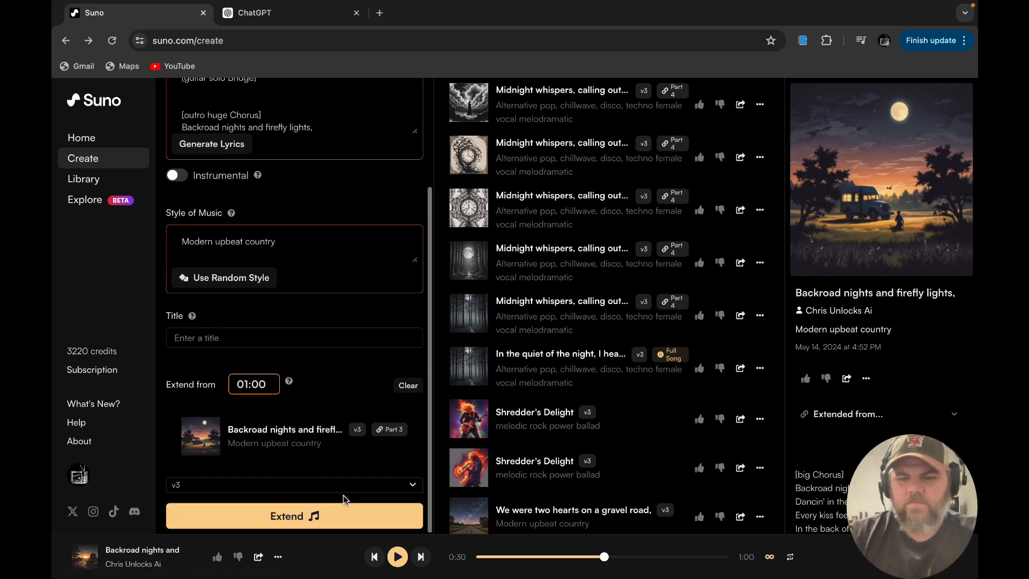
scroll(568, 490, "down", 8)
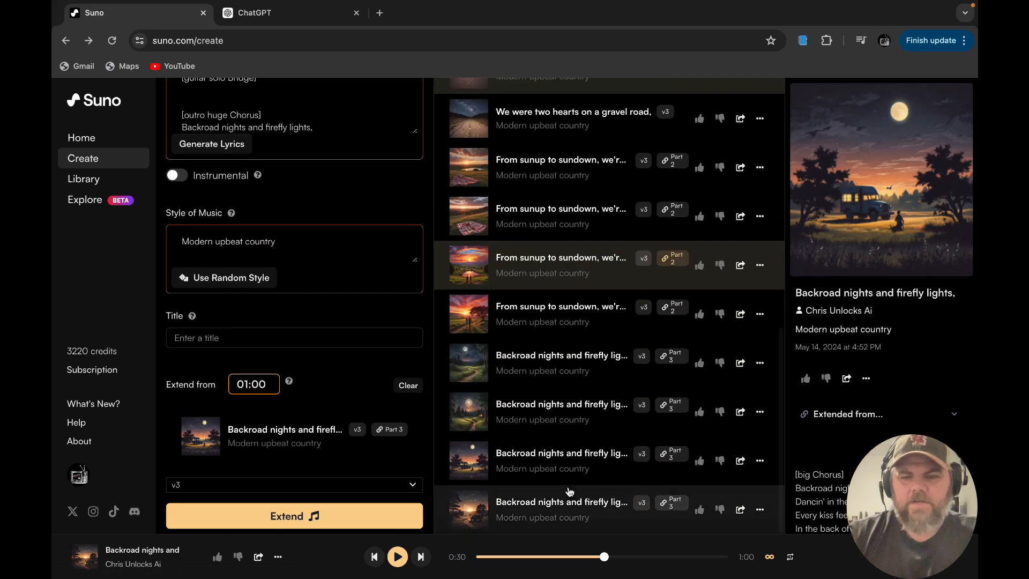
left_click(566, 453)
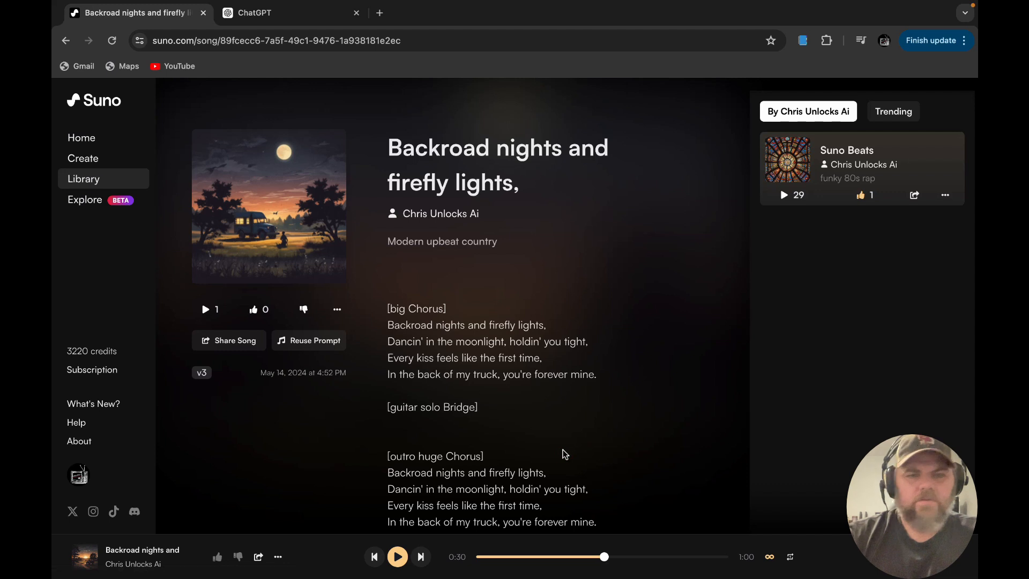
left_click(399, 556)
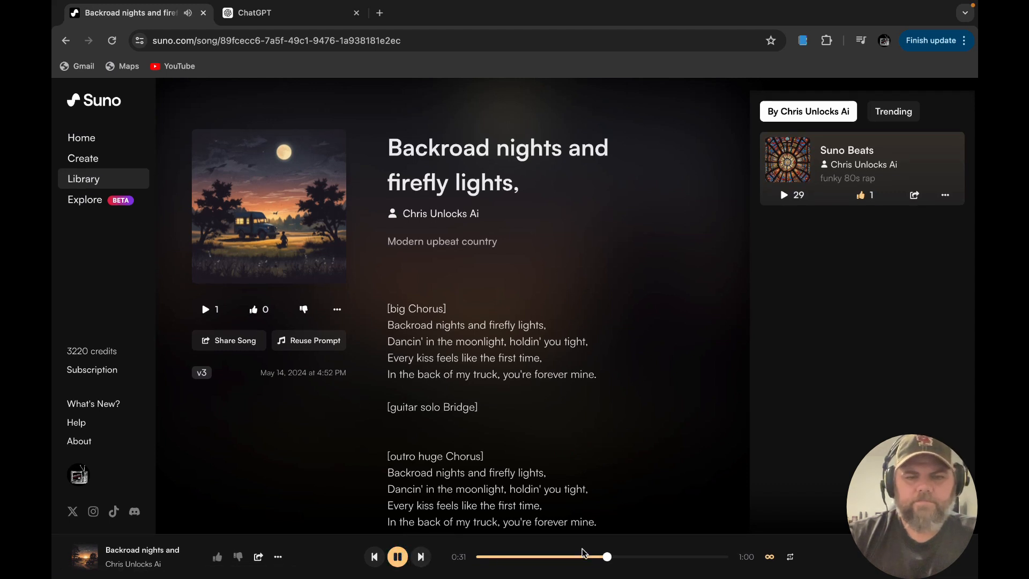
left_click(398, 557)
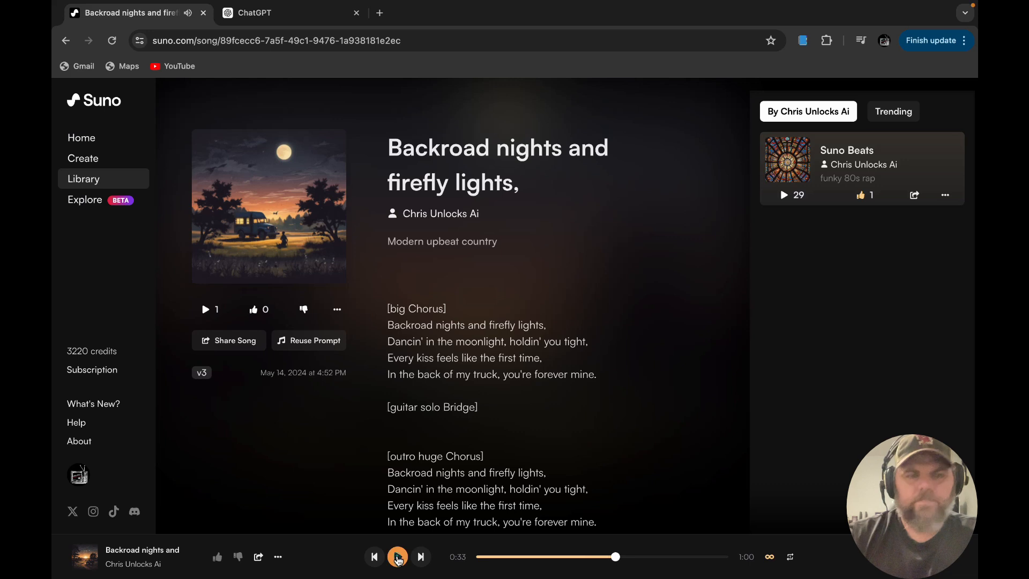
left_click(86, 158)
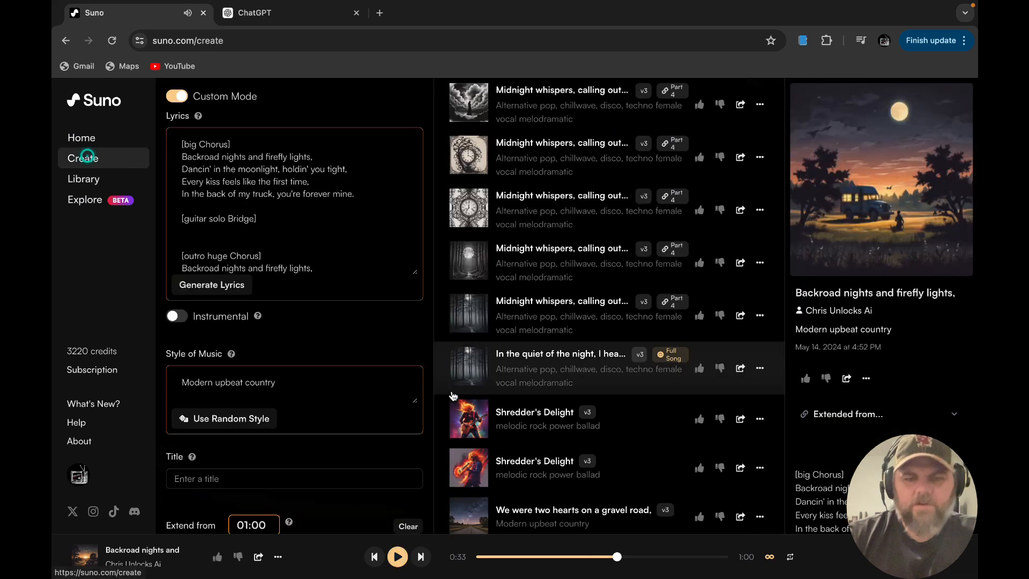
Preview the later part of the third Part 3 version and pause playback at 0:47
scroll(505, 437, "down", 7)
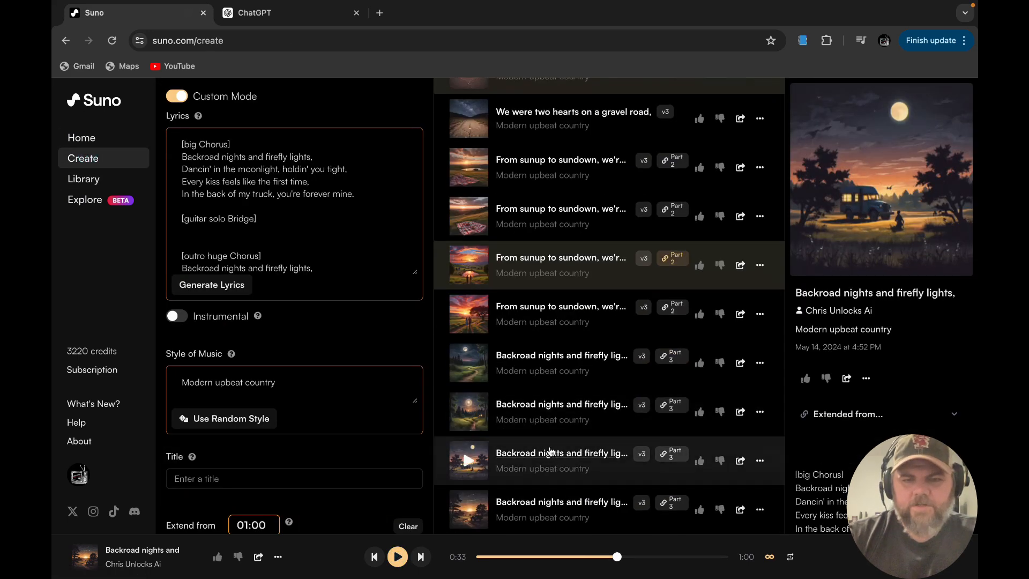
left_click(467, 463)
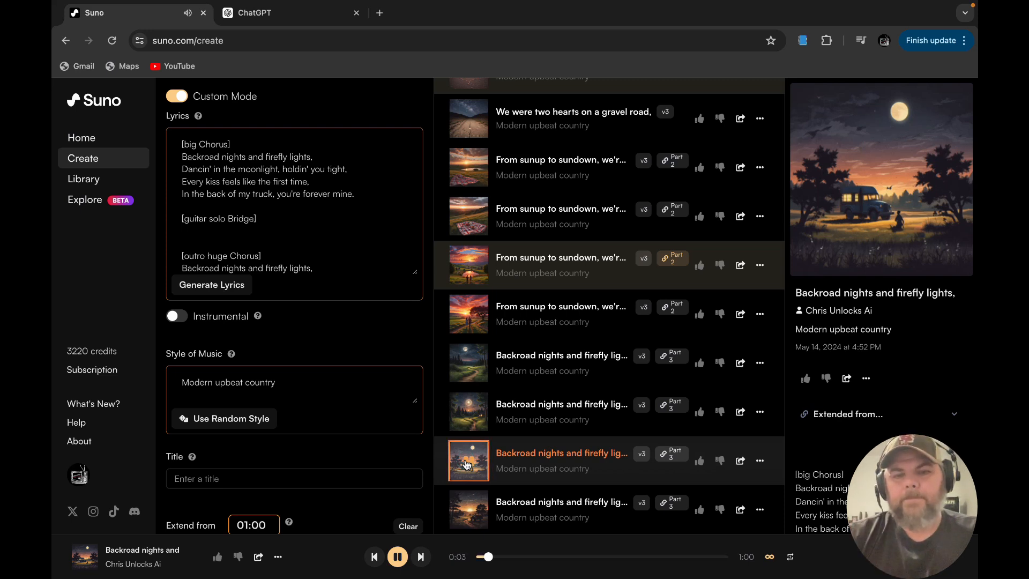
left_click(626, 559)
left_click(655, 558)
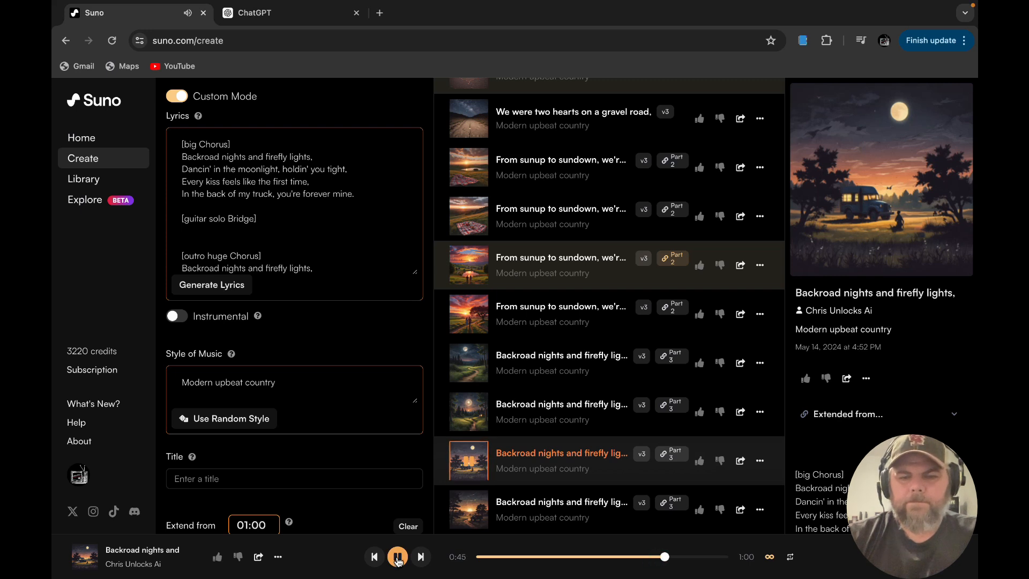
left_click(397, 558)
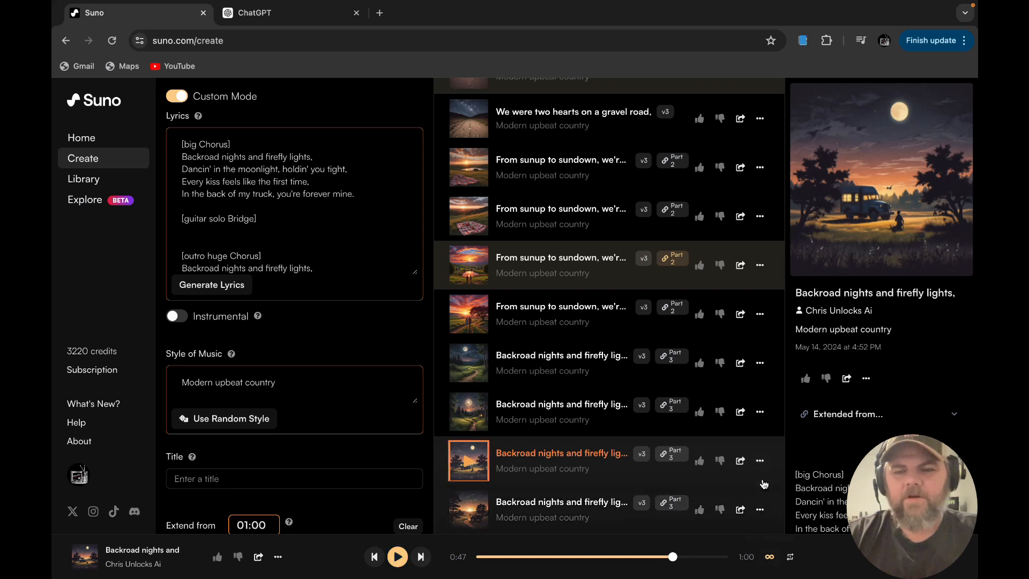
Set the third Part 3 version as the clip to extend and replace the lyrics with the tags "[instrumental outro]" and "[fade out]"
left_click(761, 461)
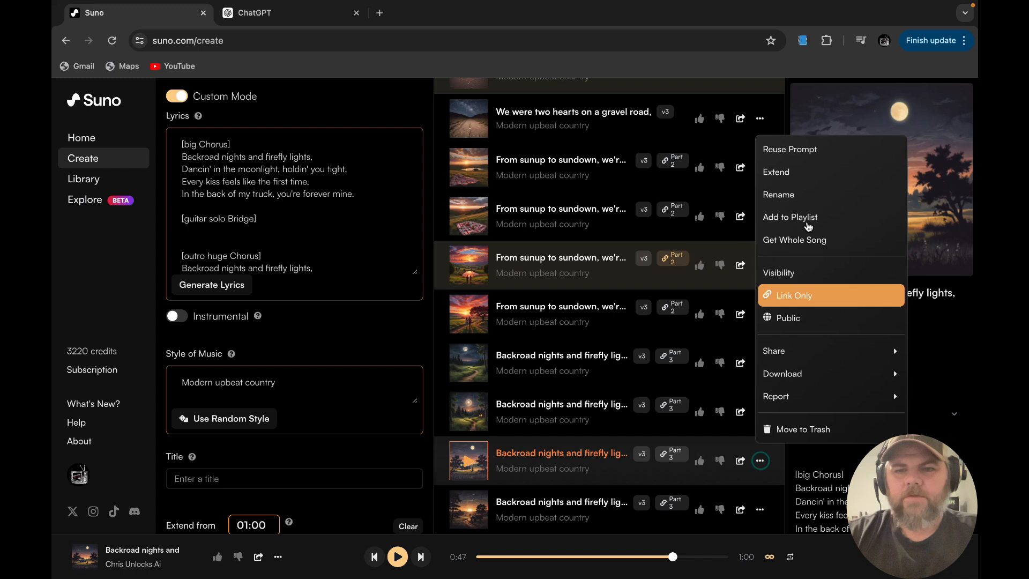
left_click(797, 180)
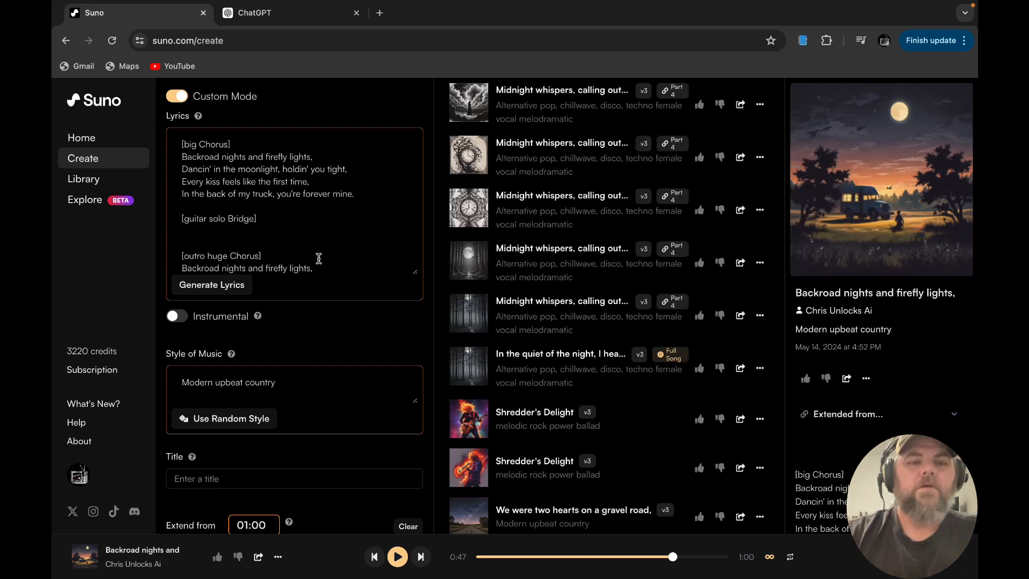
scroll(328, 254, "down", 3)
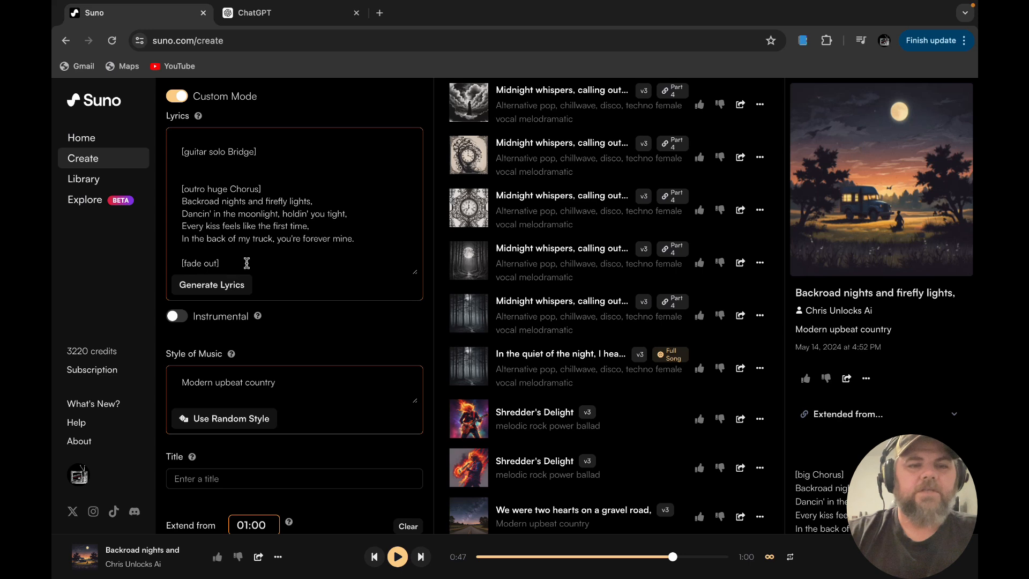
left_click_drag(359, 240, 175, 128)
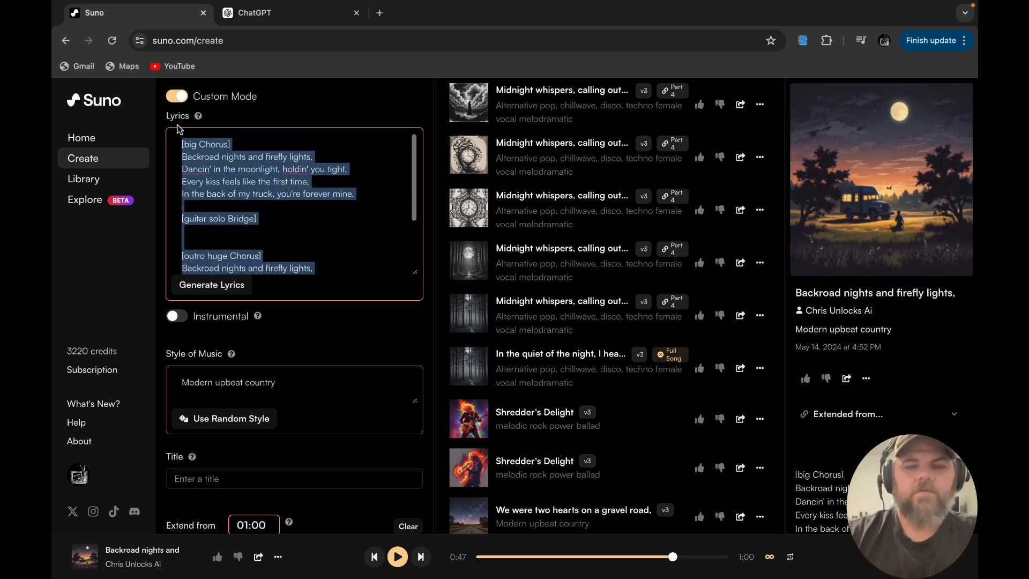
key("BackSpace")
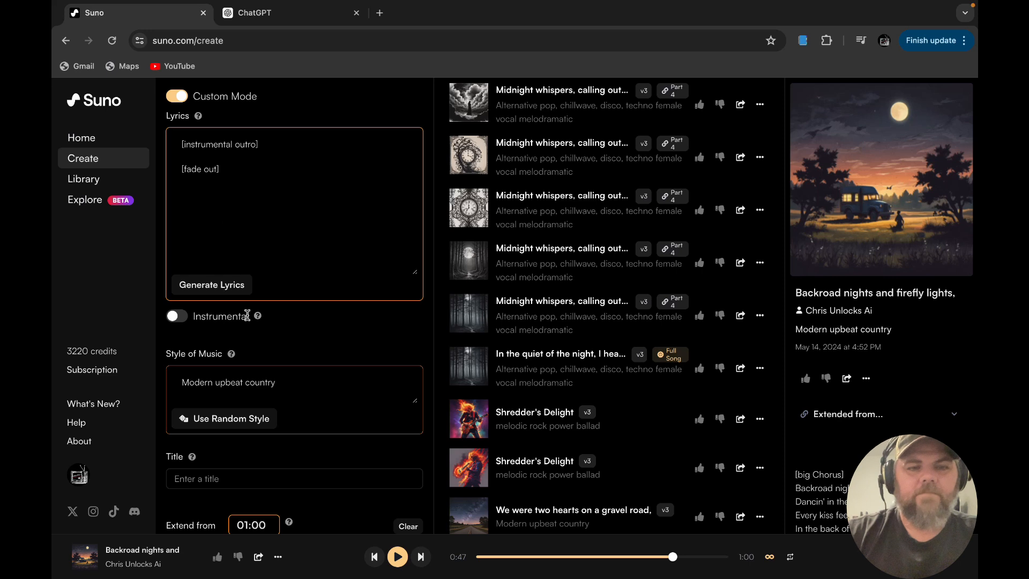
Generate the outro extension of the third Part 3 version from 01:00 and preview both Part 4 clips
scroll(306, 330, "down", 3)
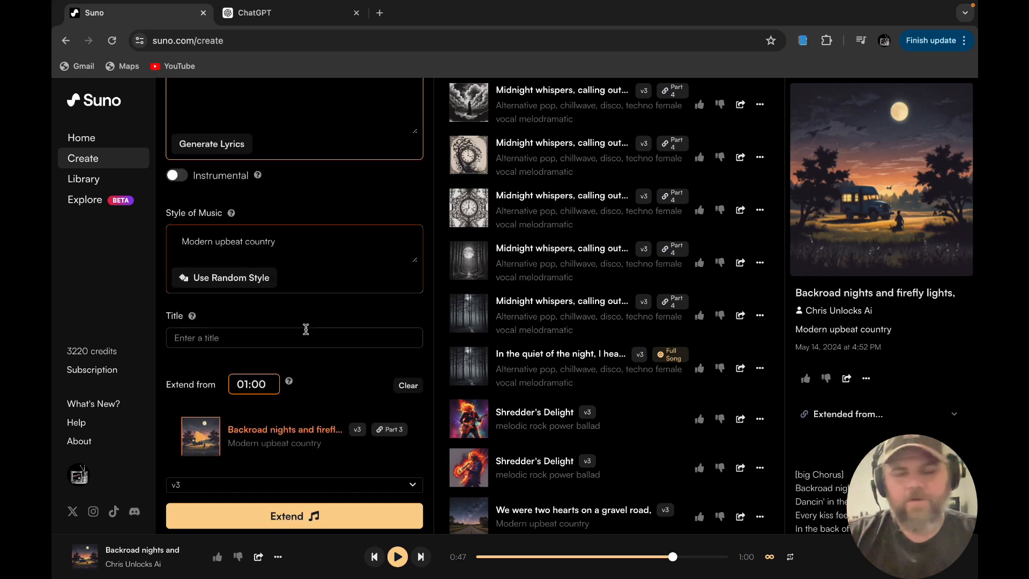
left_click(316, 516)
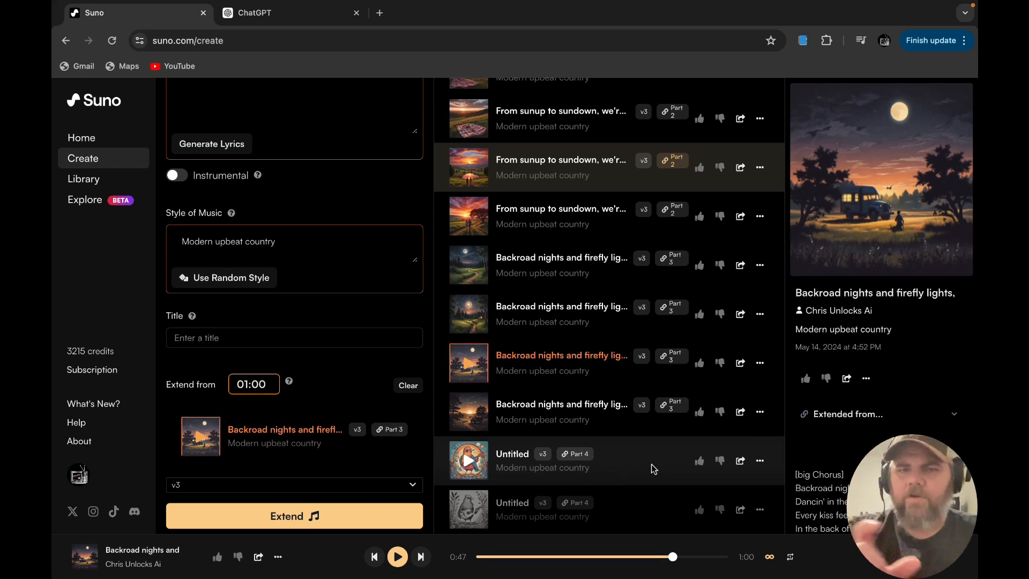
left_click(468, 462)
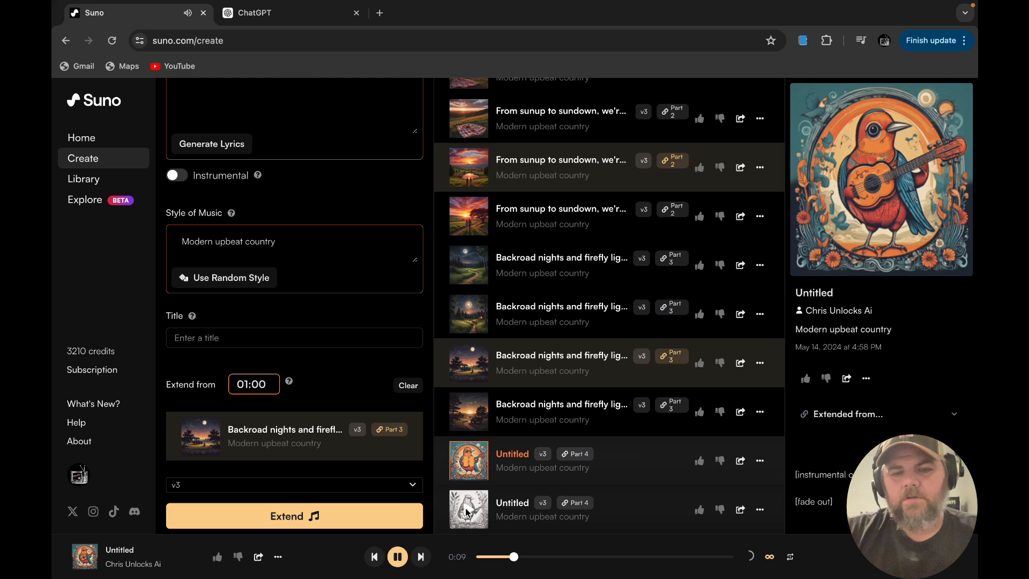
left_click(468, 462)
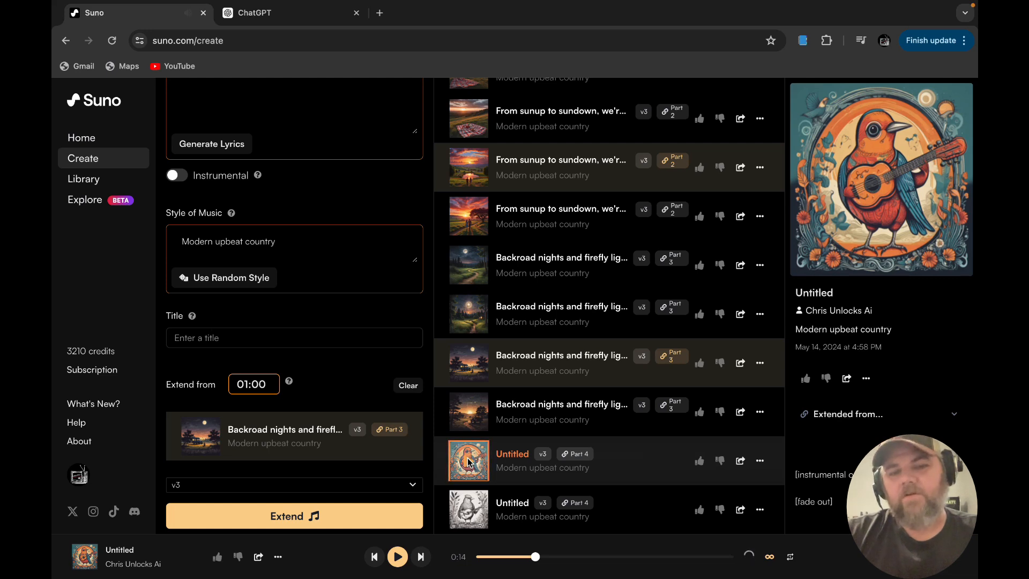
left_click(468, 514)
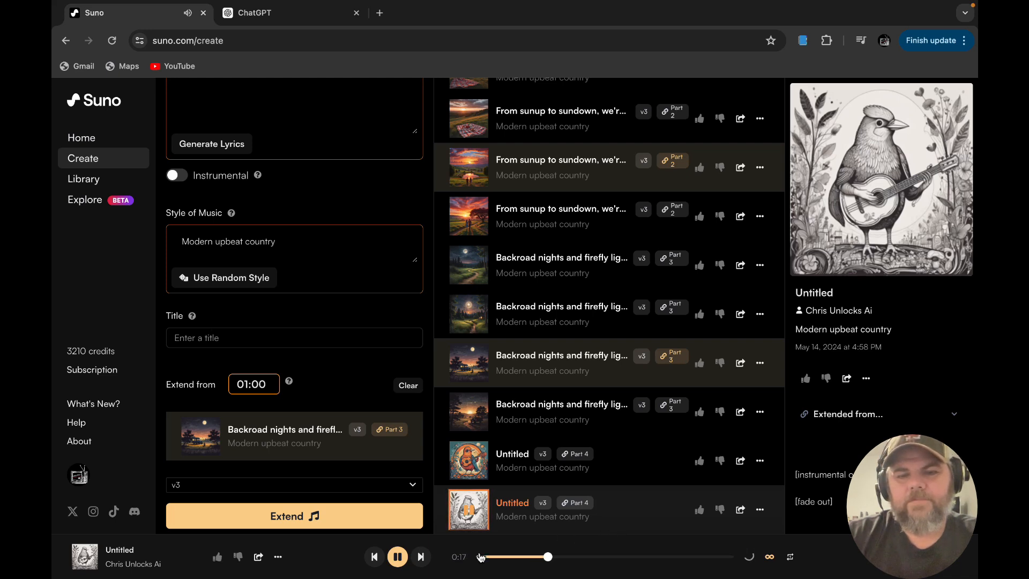
left_click(394, 559)
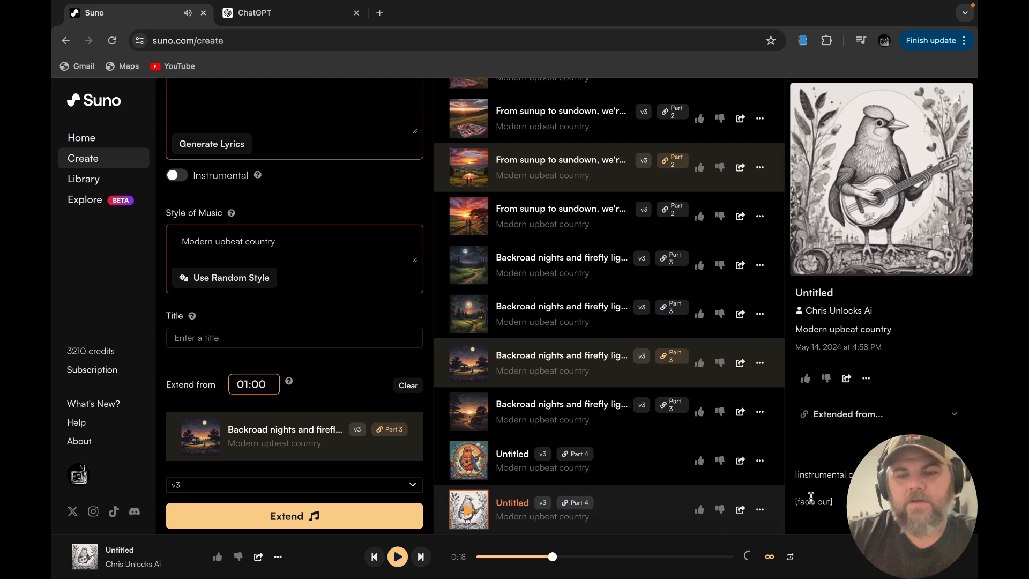
Get the whole song from the second Part 4 version and open the full song's page
left_click(760, 509)
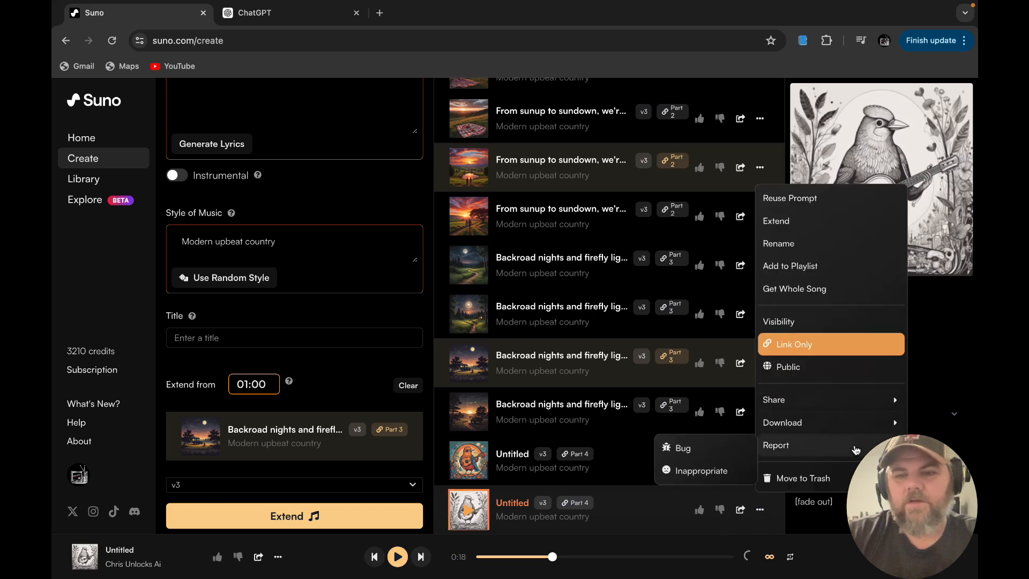
left_click(826, 290)
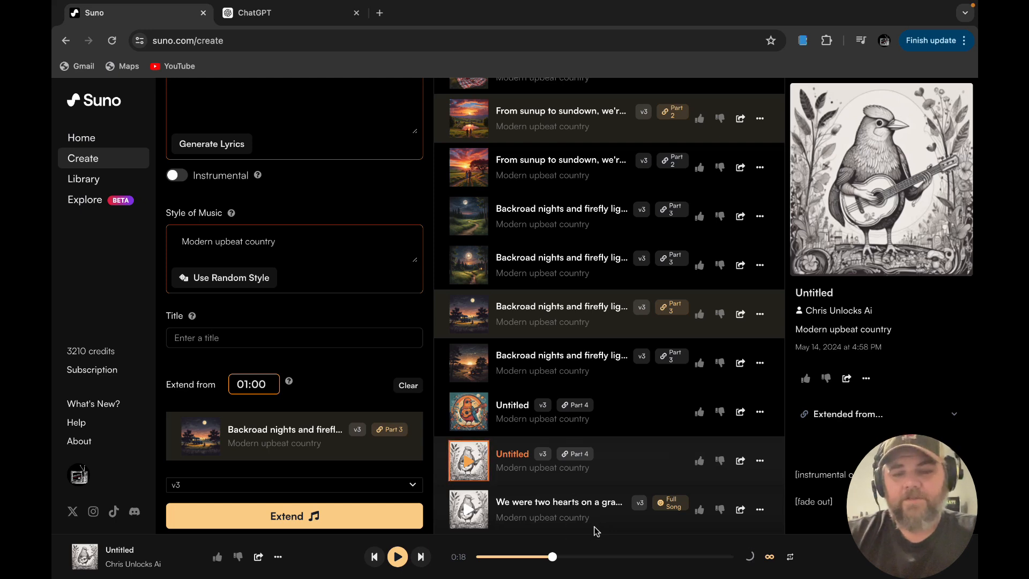
left_click(574, 505)
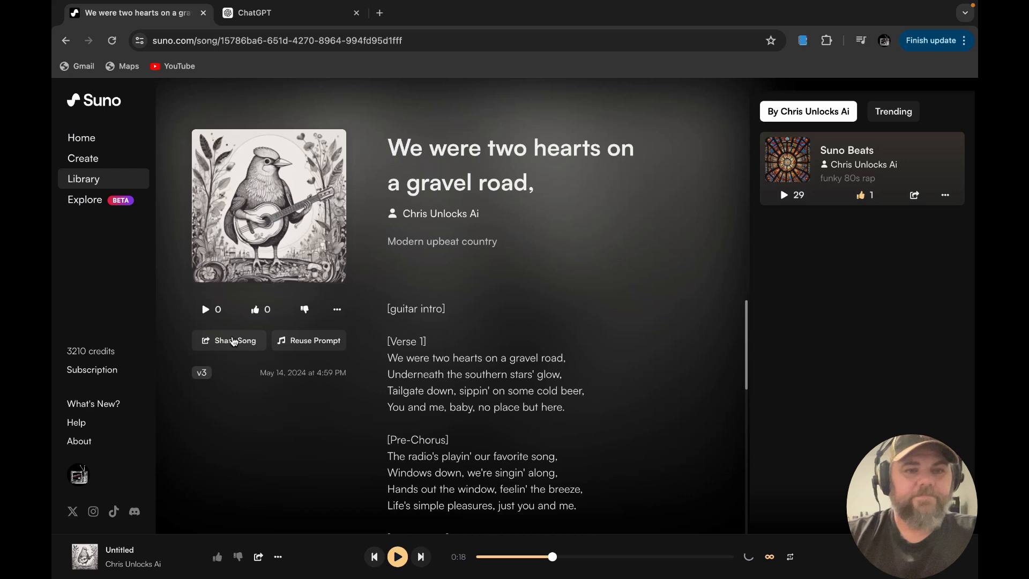
Play the full song from the beginning while following its lyrics through to the outro
left_click(205, 310)
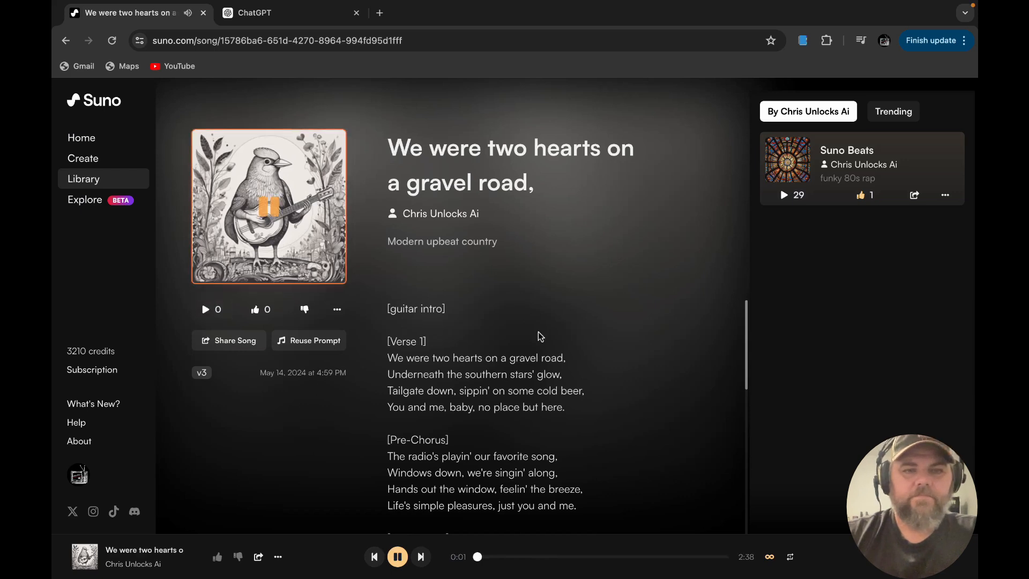
scroll(595, 368, "down", 2)
scroll(599, 371, "up", 1)
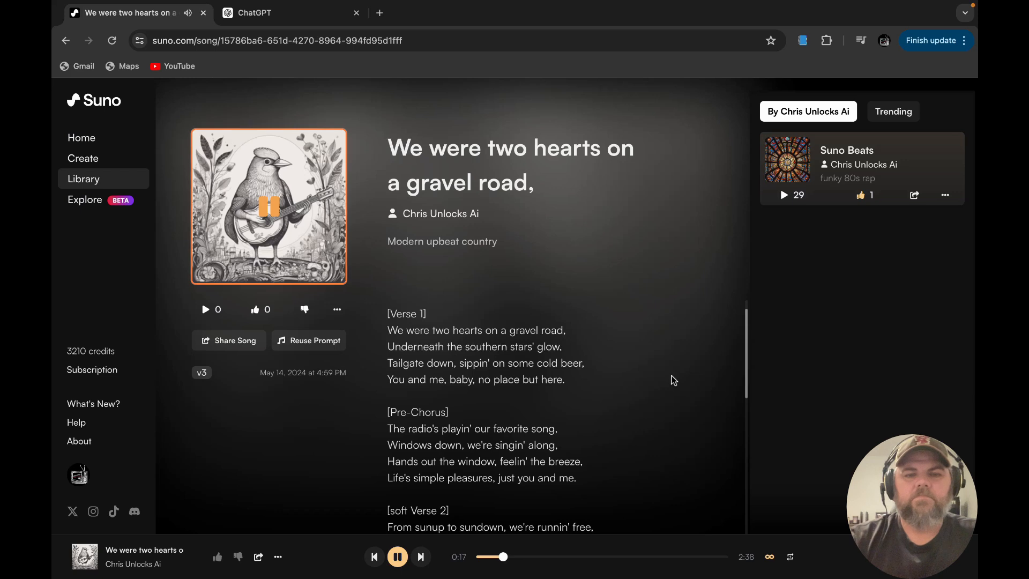
scroll(672, 378, "down", 1)
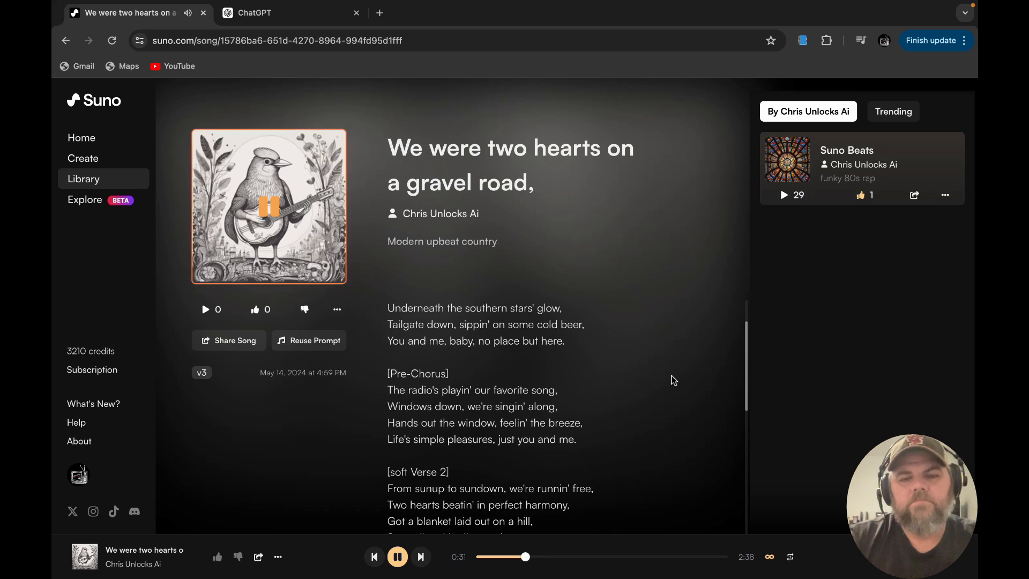
scroll(674, 380, "down", 2)
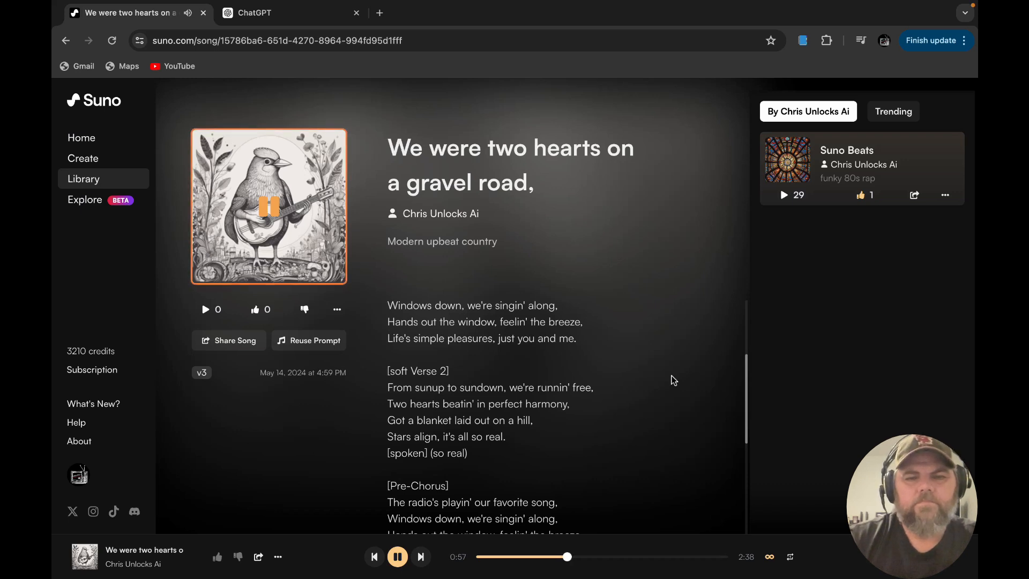
scroll(674, 380, "down", 5)
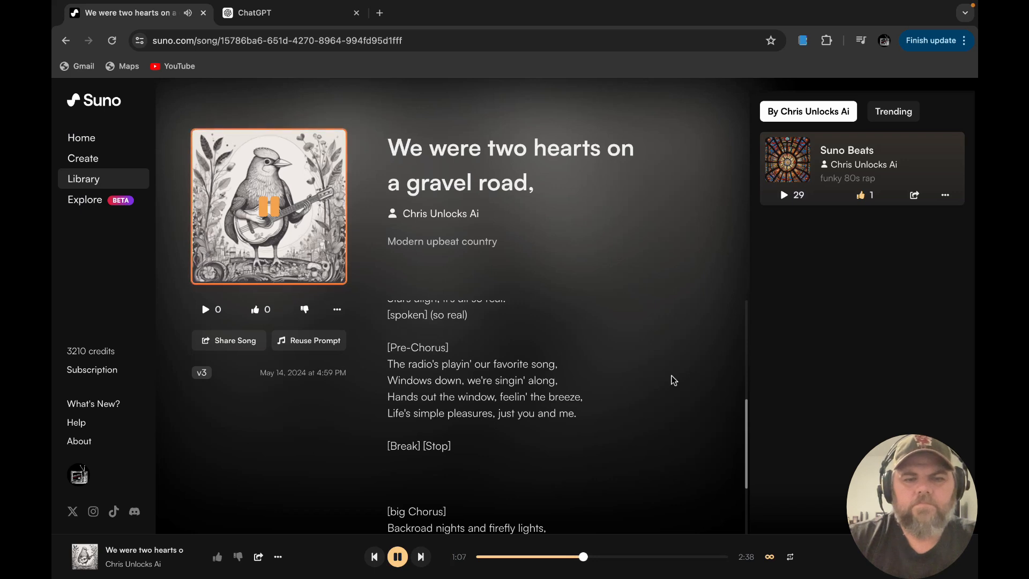
scroll(674, 381, "down", 2)
scroll(674, 381, "down", 3)
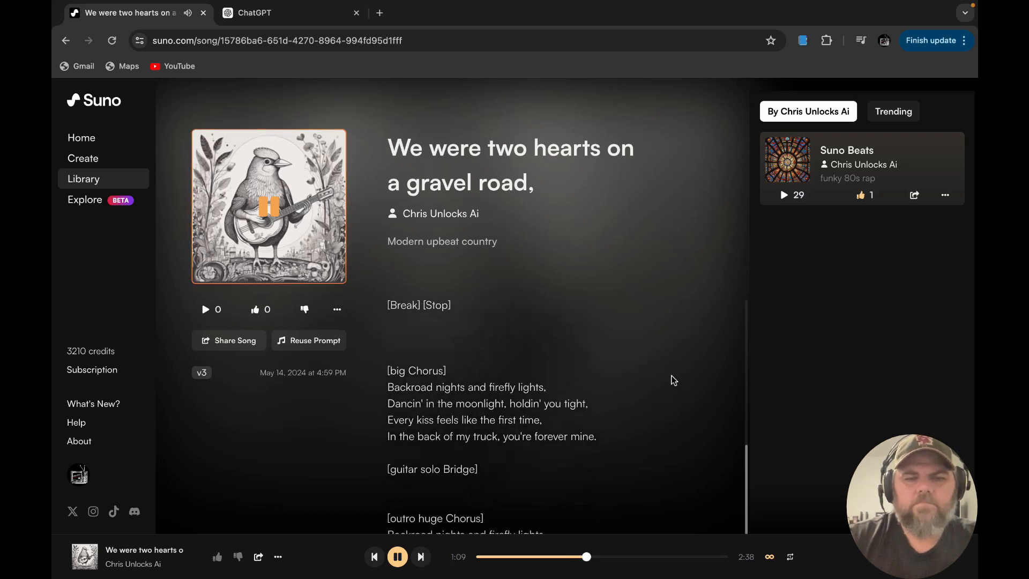
scroll(674, 381, "down", 1)
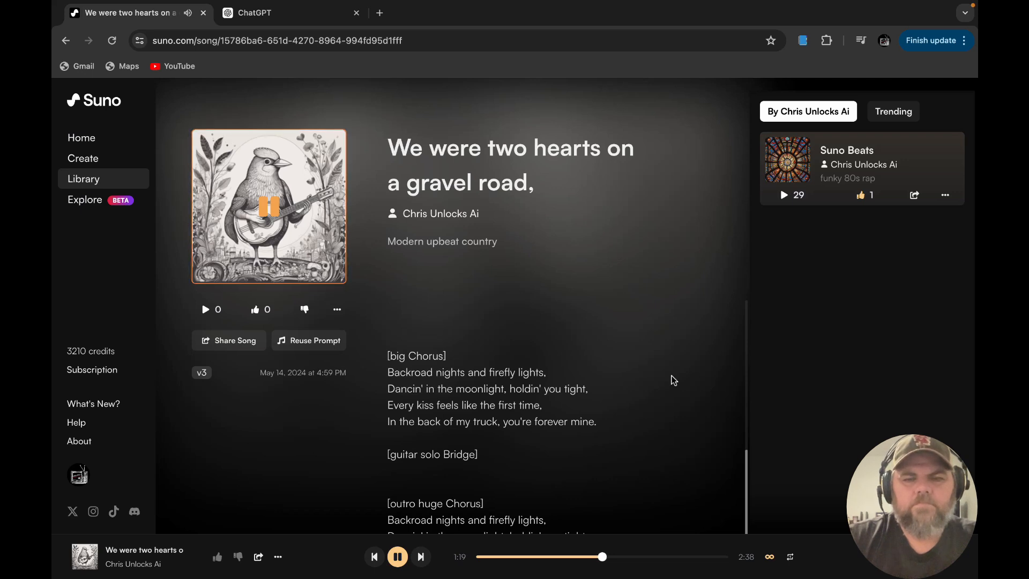
scroll(674, 380, "down", 2)
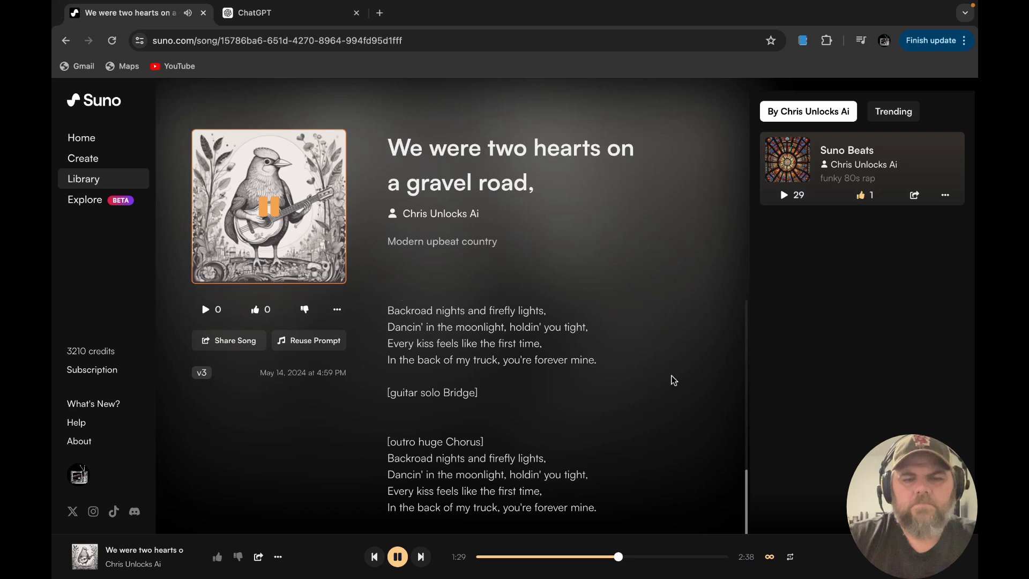
scroll(674, 380, "down", 1)
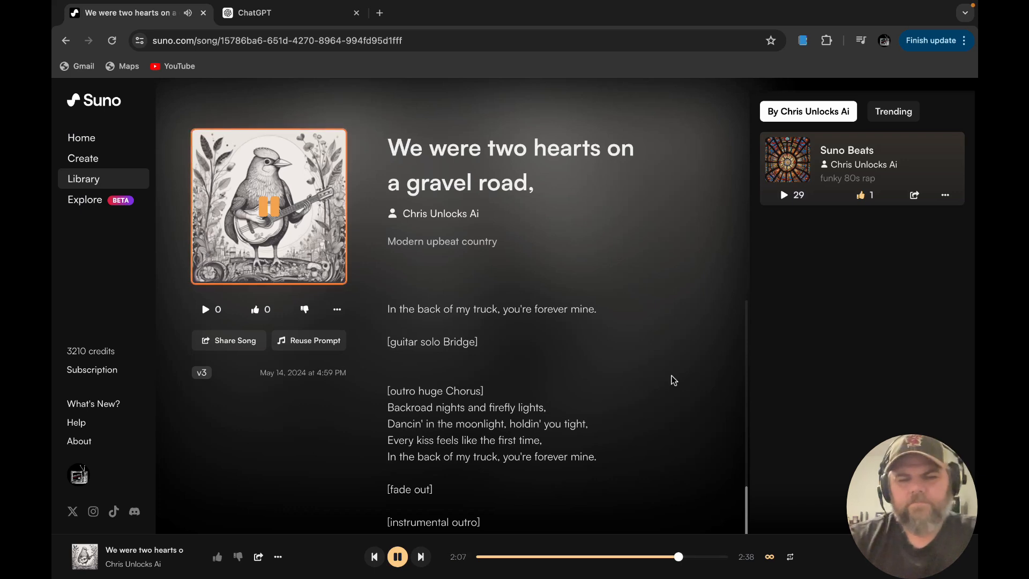
Preview the song's ending from 2:25, reposition playback to 2:20, and return to the start of the lyrics
left_click(395, 559)
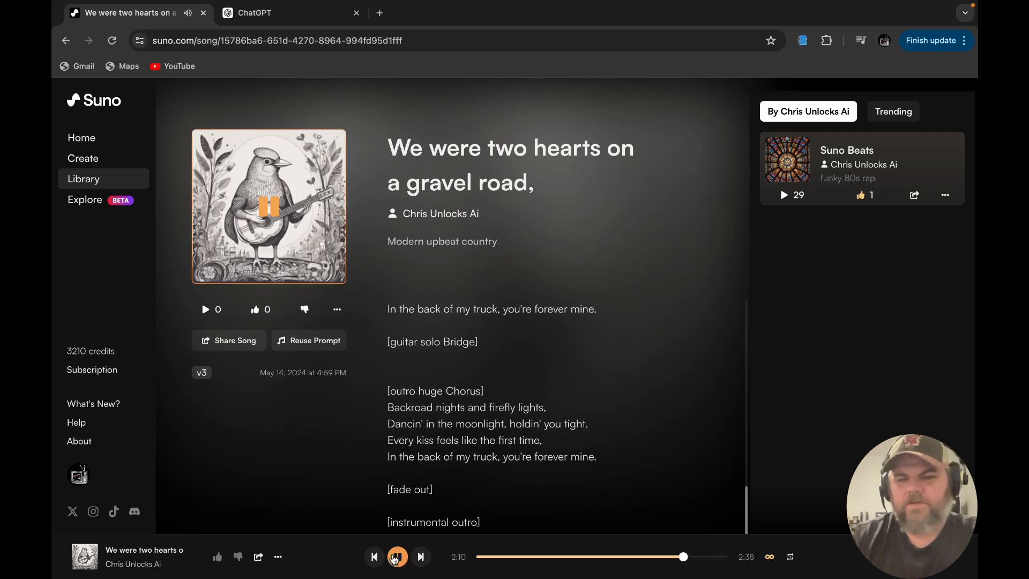
left_click(707, 558)
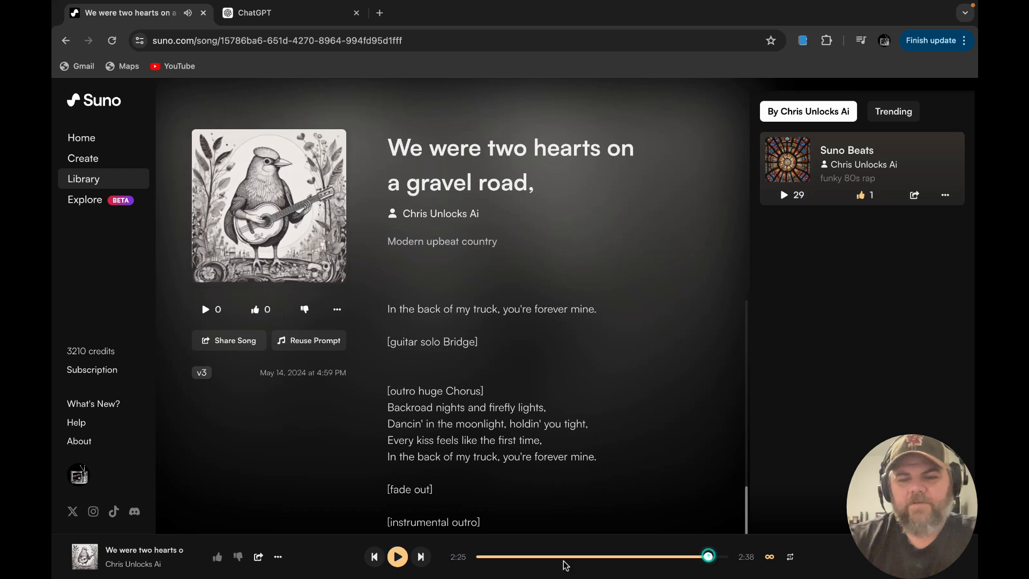
left_click(399, 558)
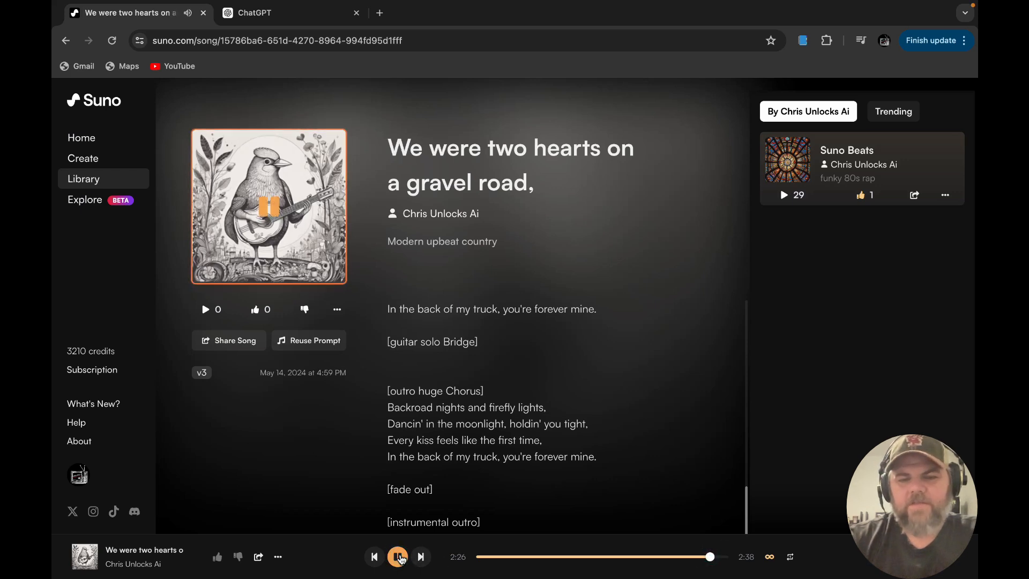
left_click(701, 557)
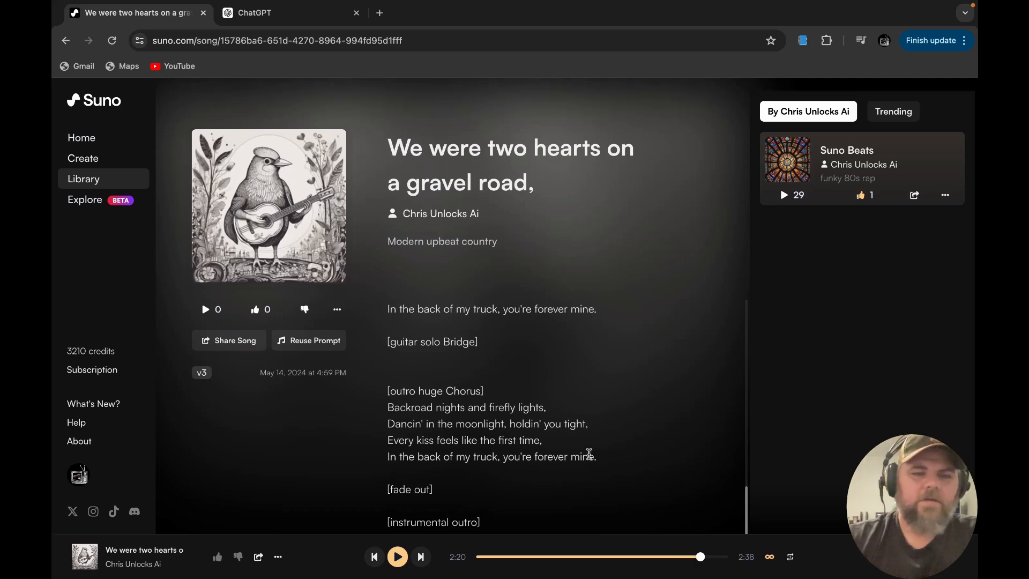
scroll(630, 435, "up", 10)
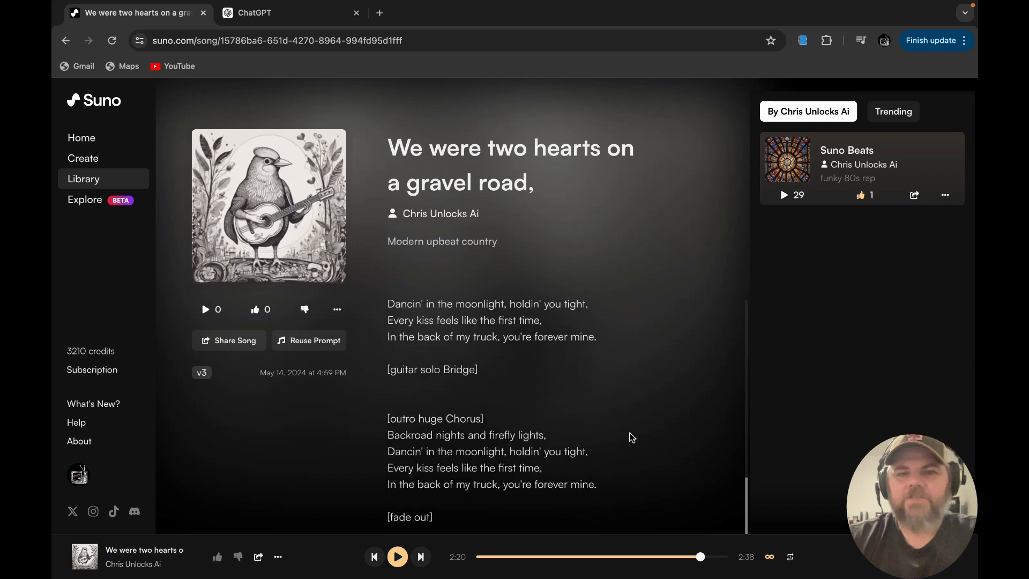
mouse_move(294, 178)
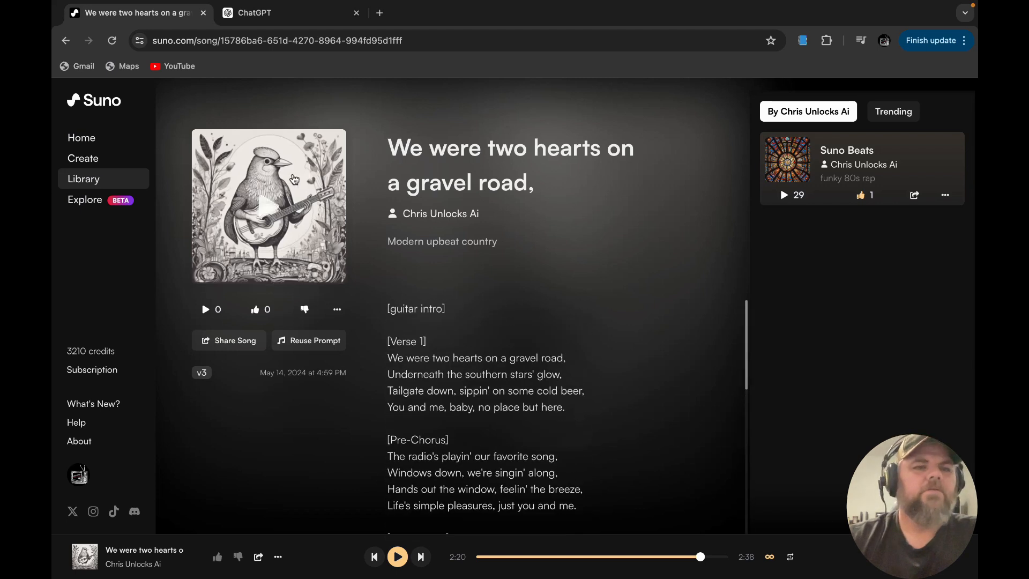
Open the first "Shredder's Delight" song from the creation page's song list and set it as the clip to extend
left_click(89, 162)
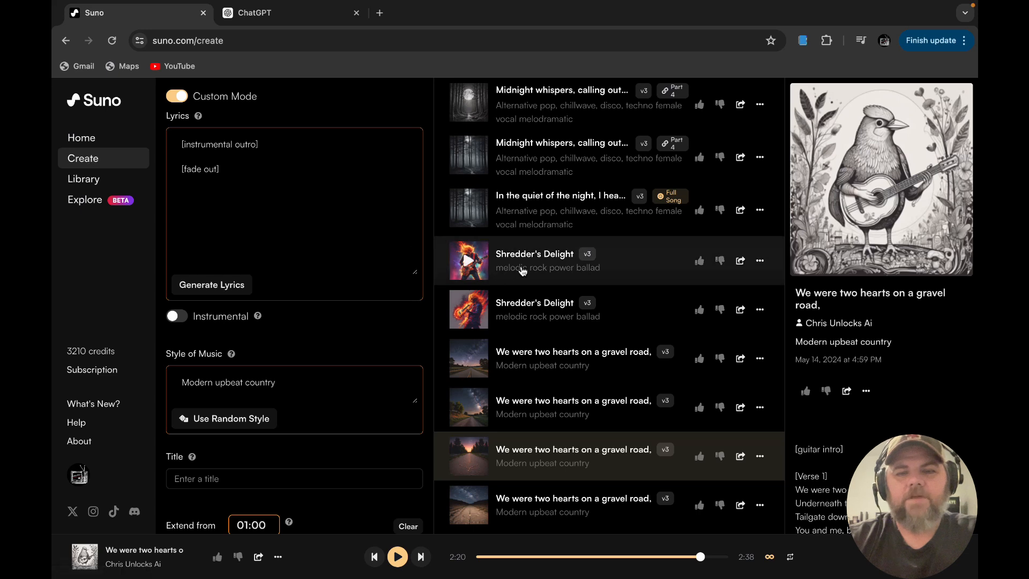
left_click(549, 261)
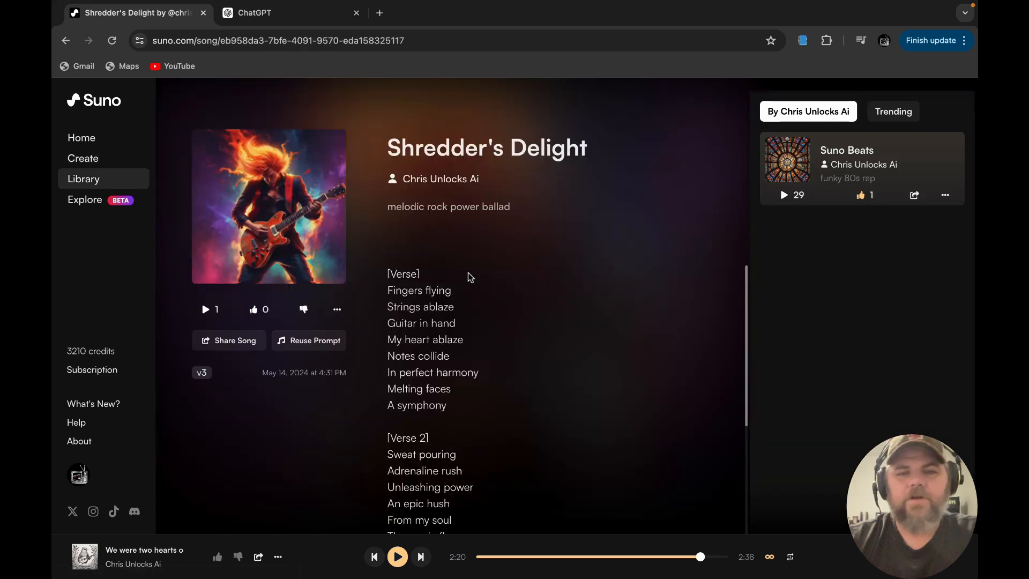
left_click(337, 310)
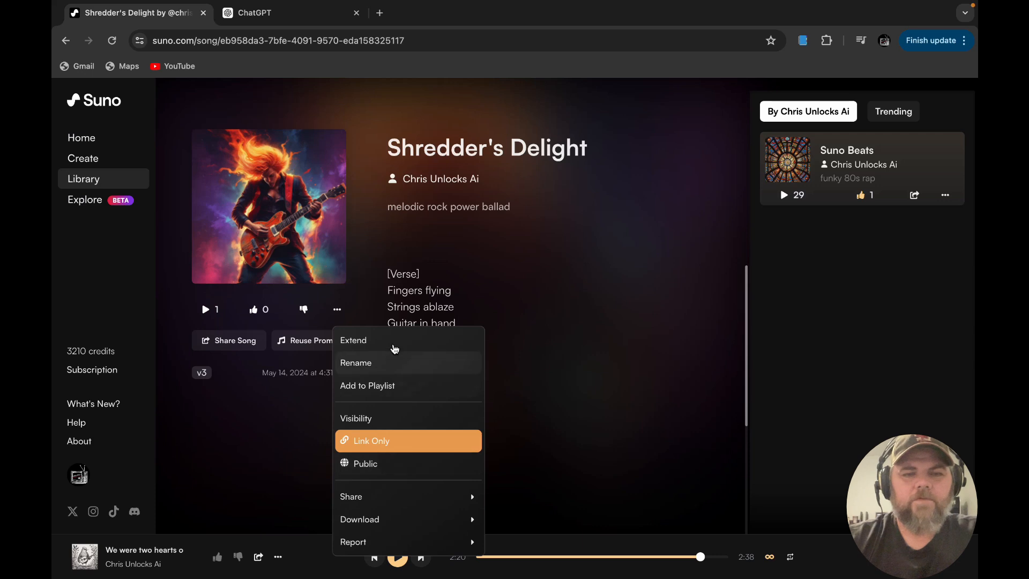
left_click(393, 341)
Turn off Custom Mode in the song creation form
scroll(393, 341, "down", 7)
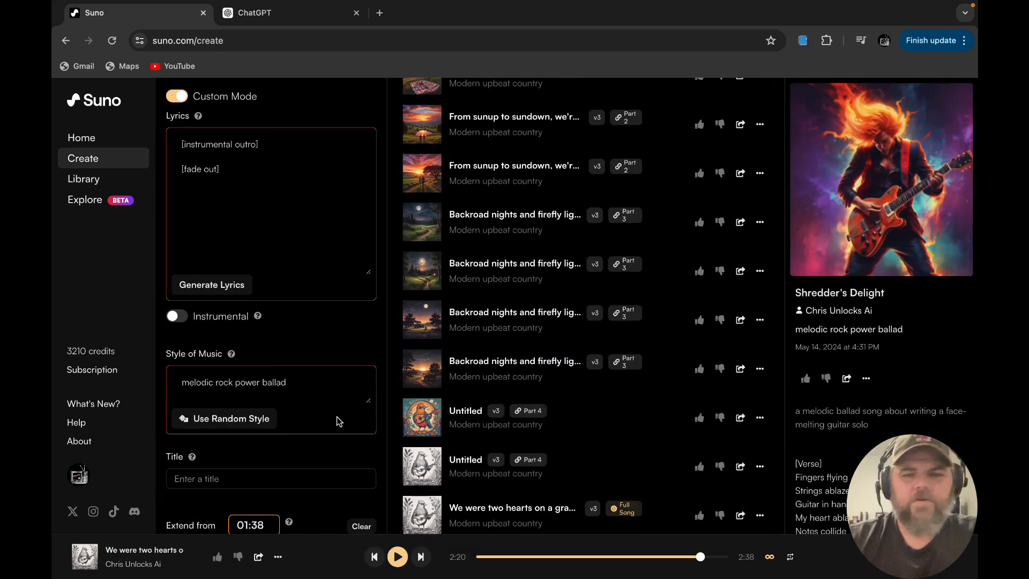
scroll(430, 468, "down", 1)
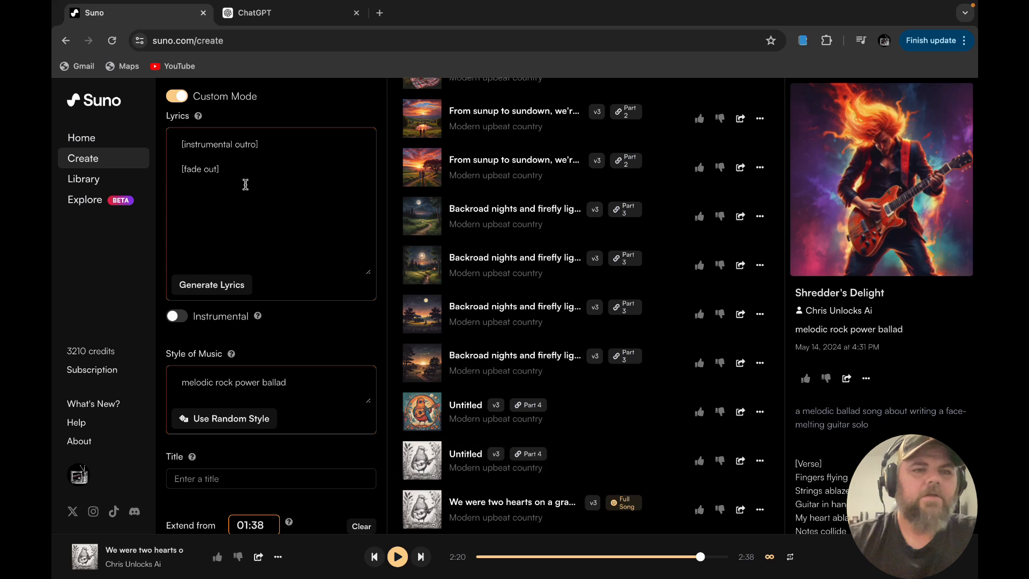
left_click(181, 96)
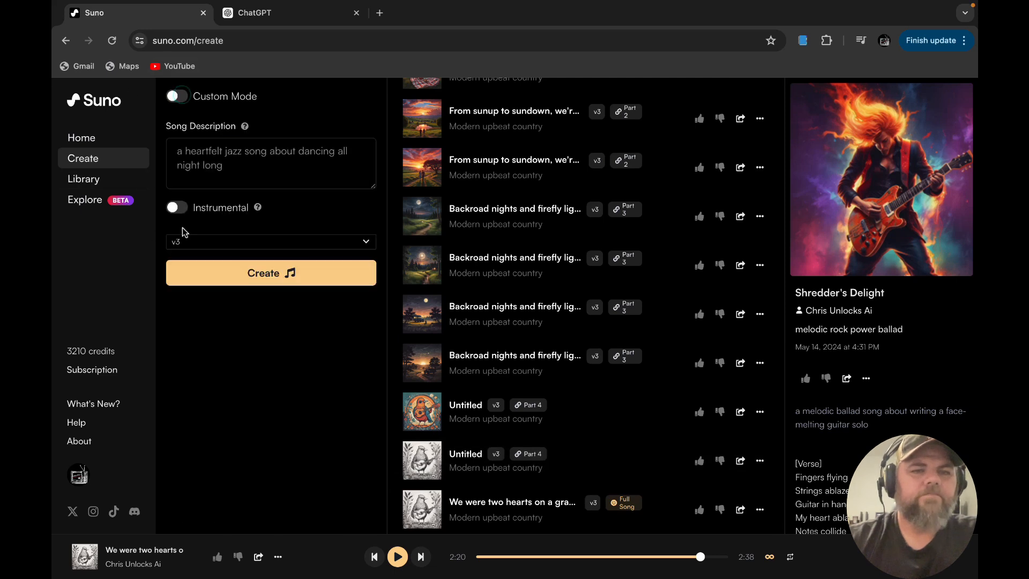